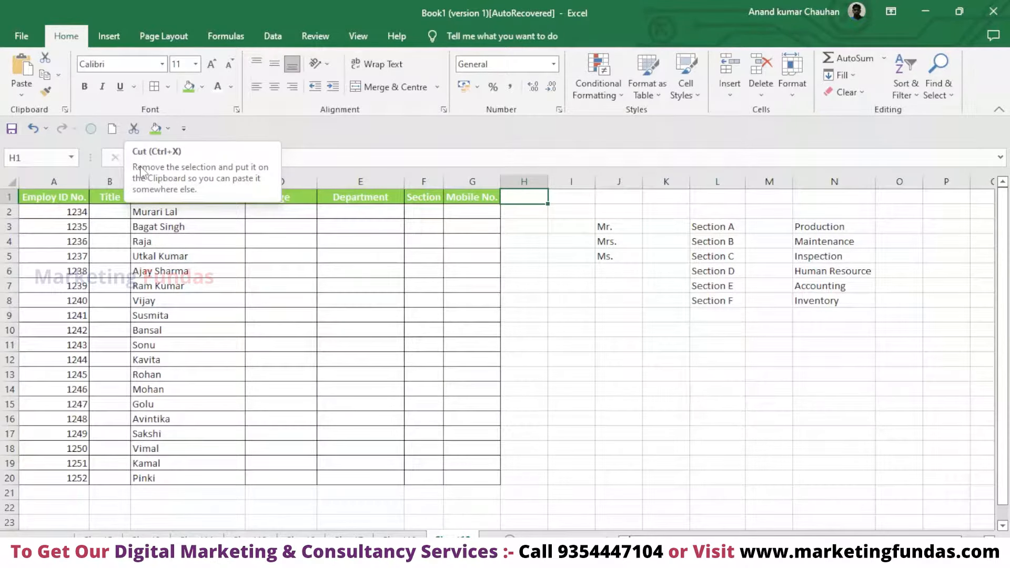
- View the Data Validation settings for cell H1 and close the dialog without setting a rule
{"action": "left_click", "coordinate": [273, 37]}
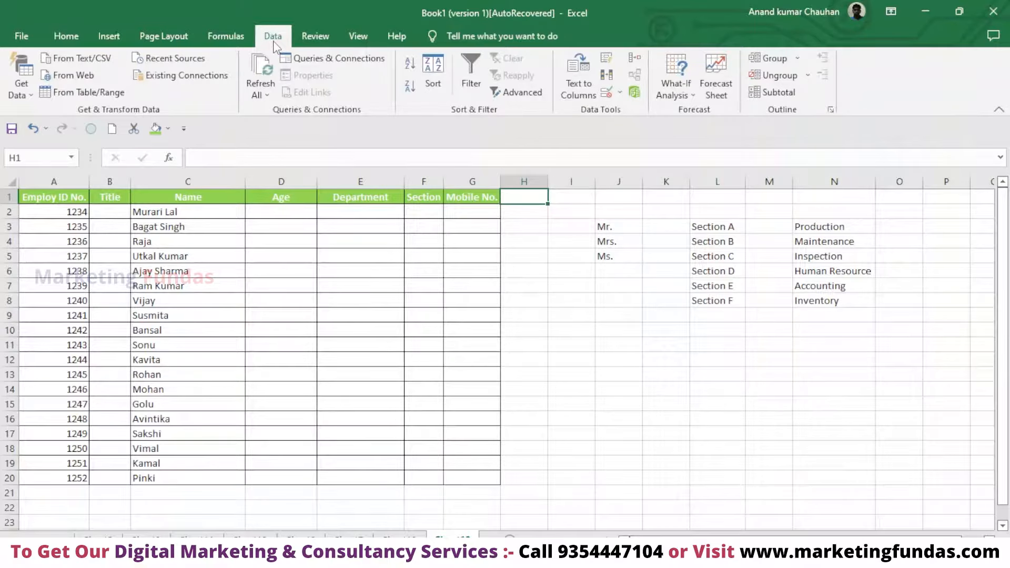
{"action": "left_click", "coordinate": [620, 93]}
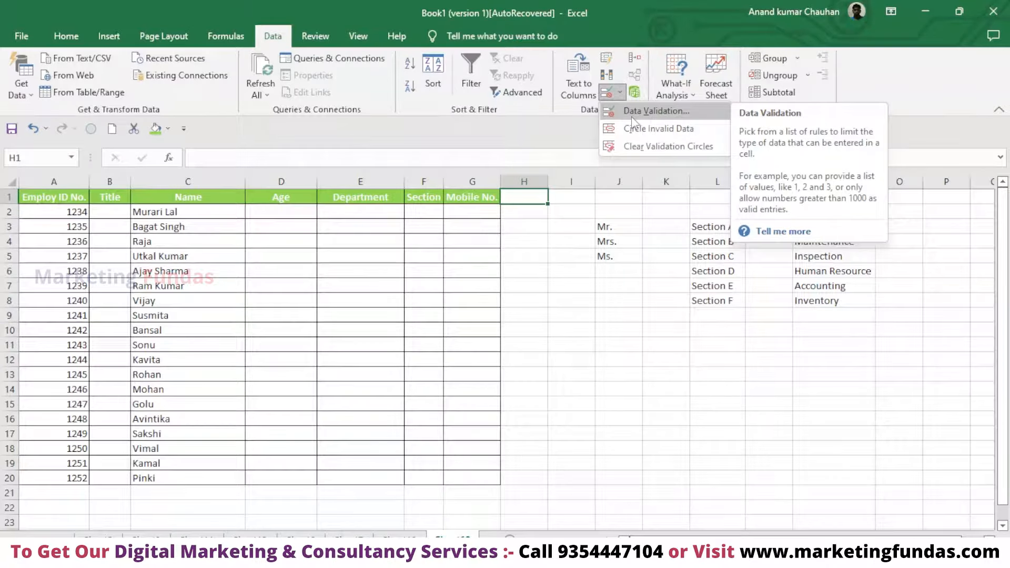
{"action": "left_click", "coordinate": [631, 117]}
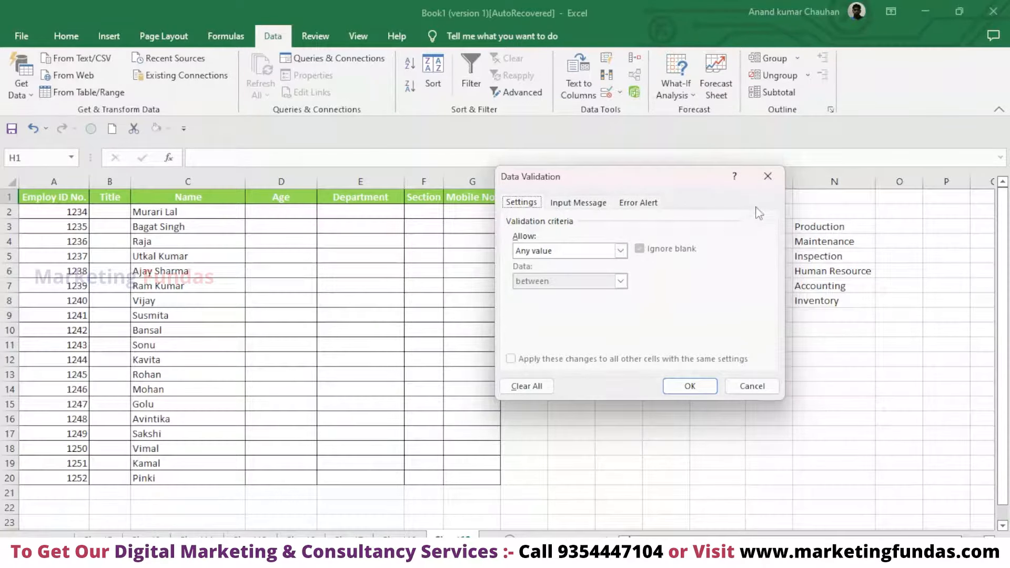
{"action": "left_click", "coordinate": [768, 176]}
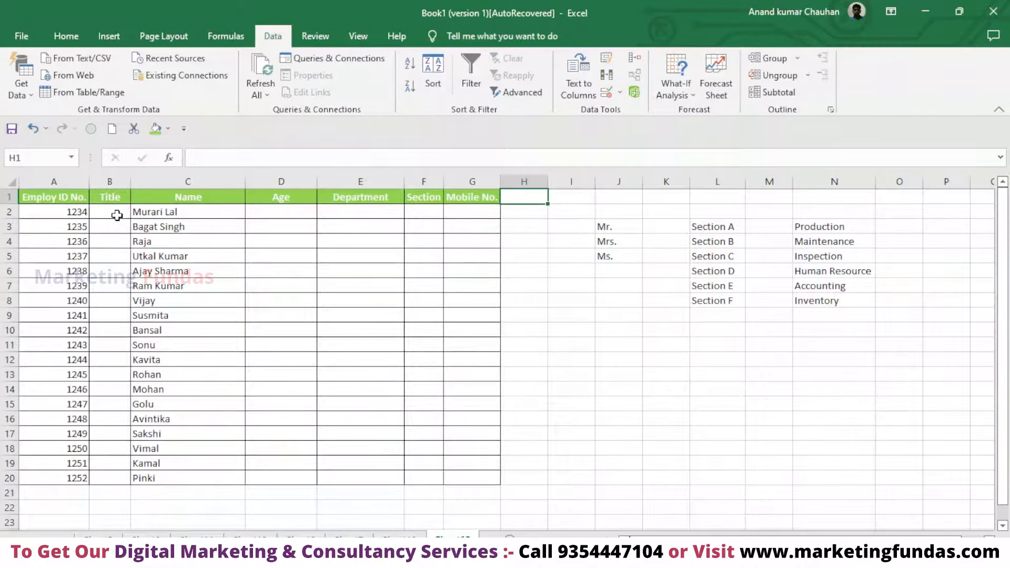
- Review the employee table column by column, from Employ ID No. through Mobile No
{"action": "left_click_drag", "start_coordinate": [56, 203], "coordinate": [479, 472]}
{"action": "left_click", "coordinate": [549, 418]}
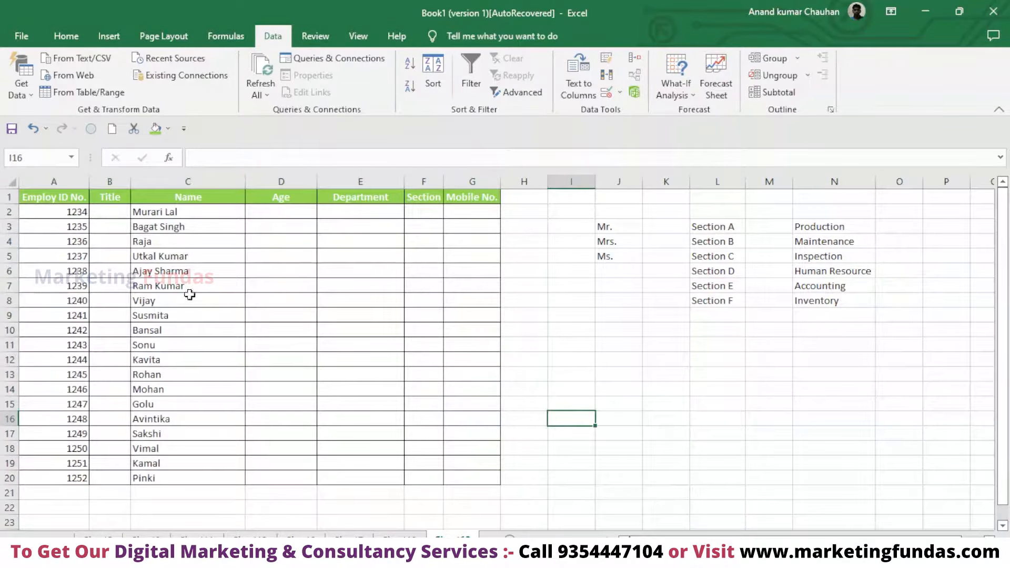
{"action": "left_click_drag", "start_coordinate": [67, 200], "coordinate": [74, 478]}
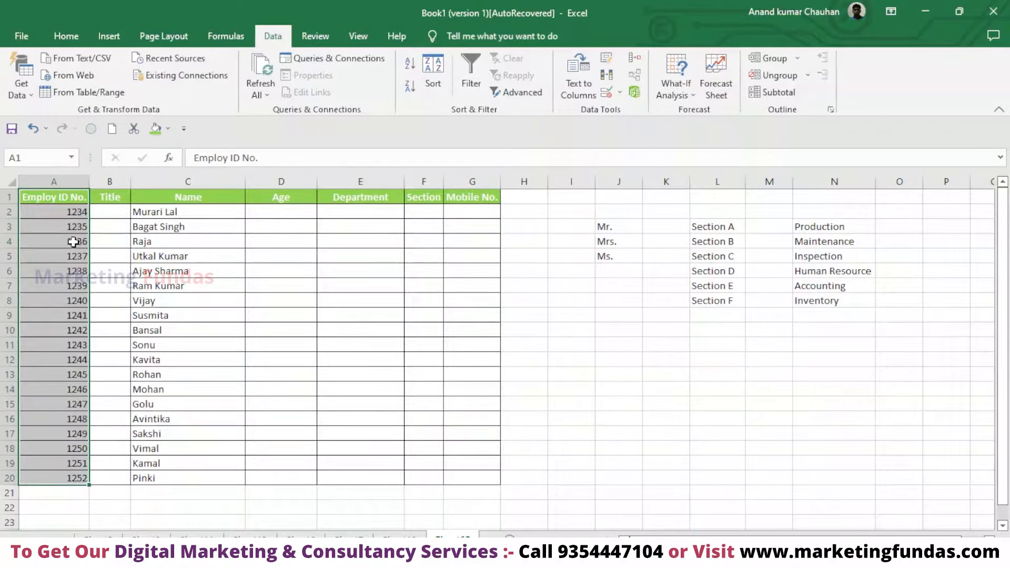
{"action": "left_click_drag", "start_coordinate": [111, 206], "coordinate": [128, 478]}
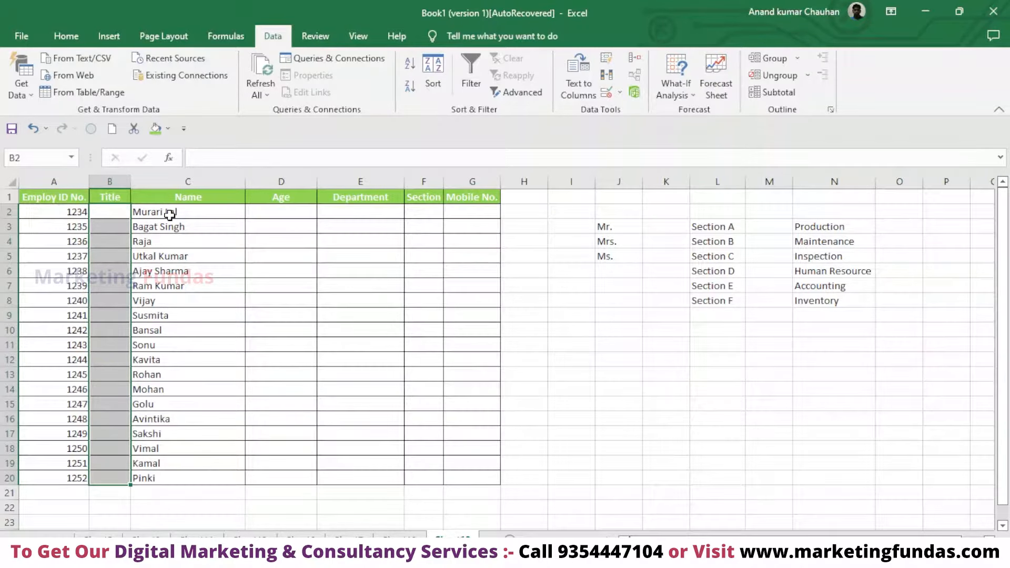
{"action": "left_click_drag", "start_coordinate": [169, 215], "coordinate": [217, 456]}
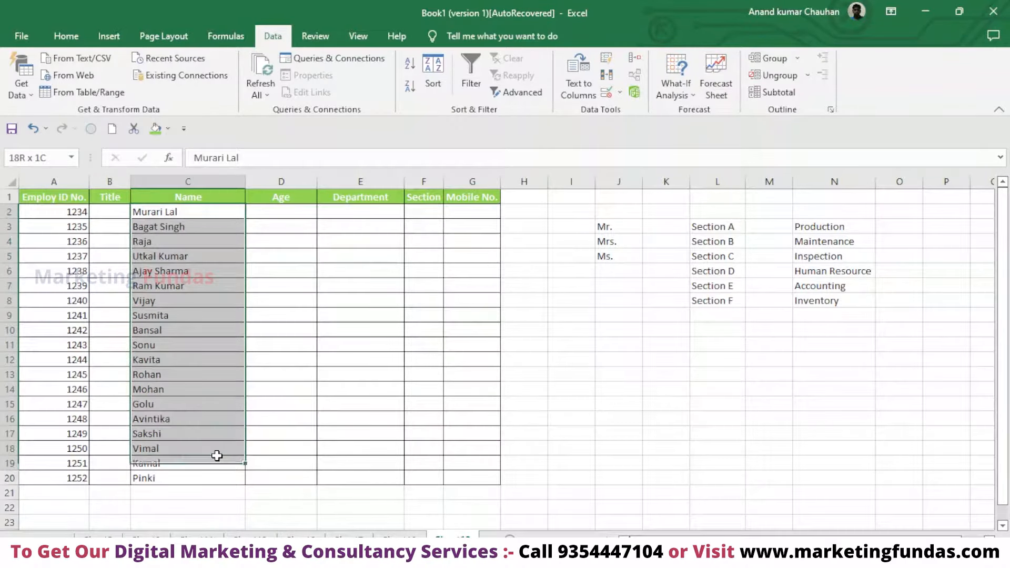
{"action": "left_click", "coordinate": [265, 210]}
{"action": "left_click_drag", "start_coordinate": [207, 199], "coordinate": [232, 475]}
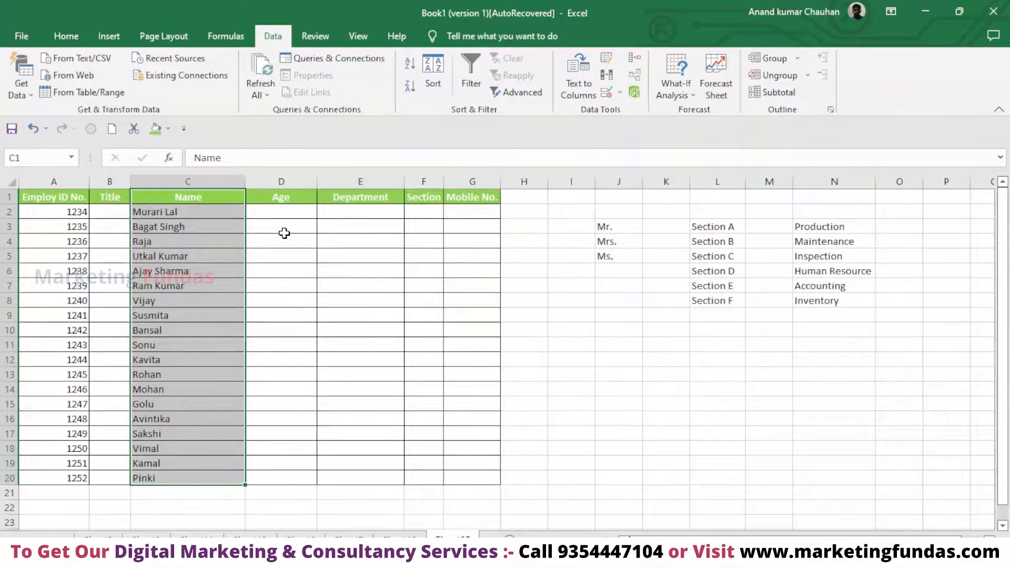
{"action": "left_click_drag", "start_coordinate": [300, 213], "coordinate": [300, 466]}
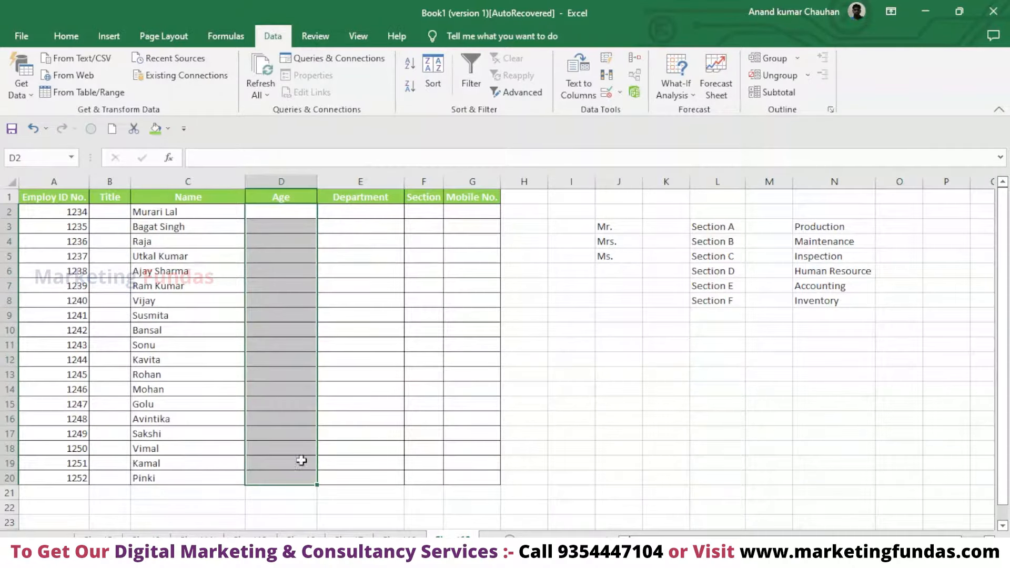
{"action": "left_click_drag", "start_coordinate": [383, 216], "coordinate": [367, 430]}
{"action": "left_click_drag", "start_coordinate": [424, 211], "coordinate": [379, 419]}
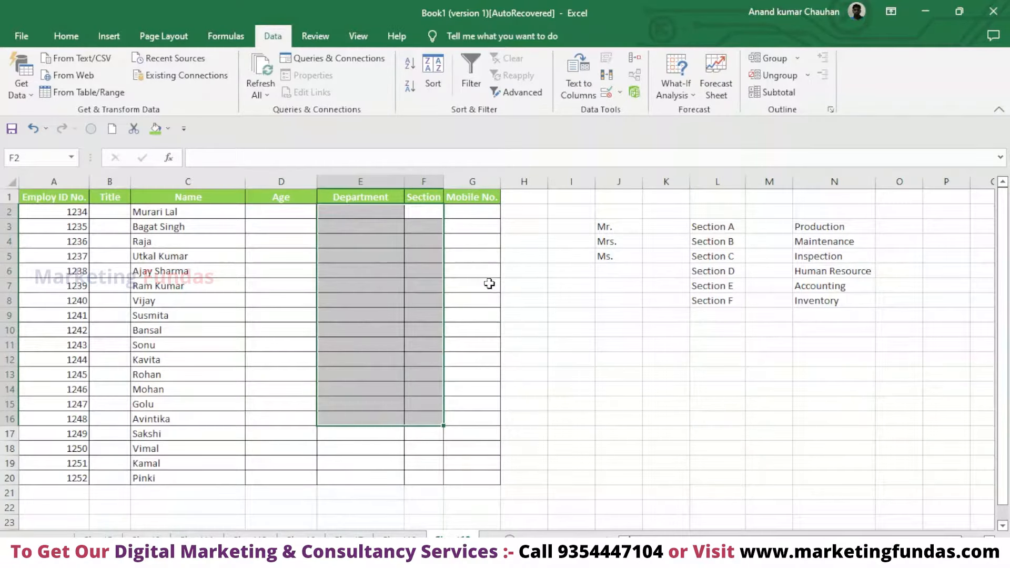
{"action": "left_click_drag", "start_coordinate": [484, 262], "coordinate": [463, 451]}
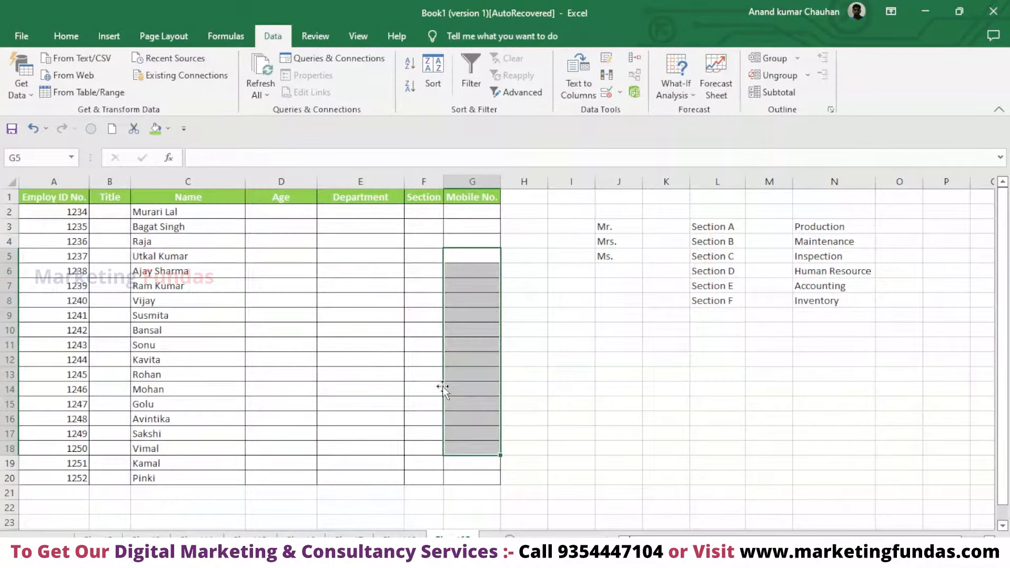
- Start a data validation rule for the Title cells B2:B20 and set its allowed type to List
{"action": "left_click", "coordinate": [116, 212]}
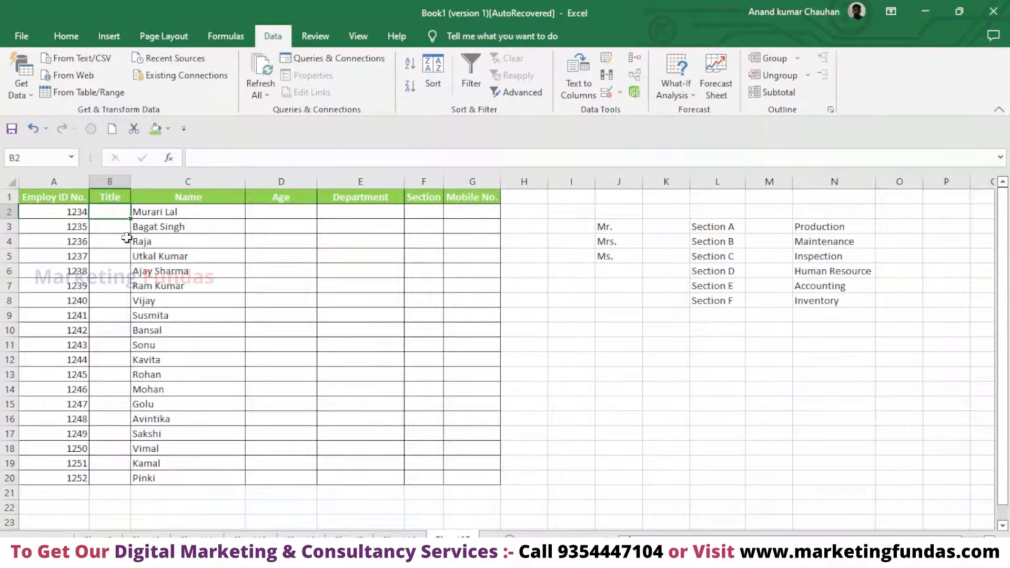
{"action": "left_click_drag", "start_coordinate": [119, 212], "coordinate": [102, 481]}
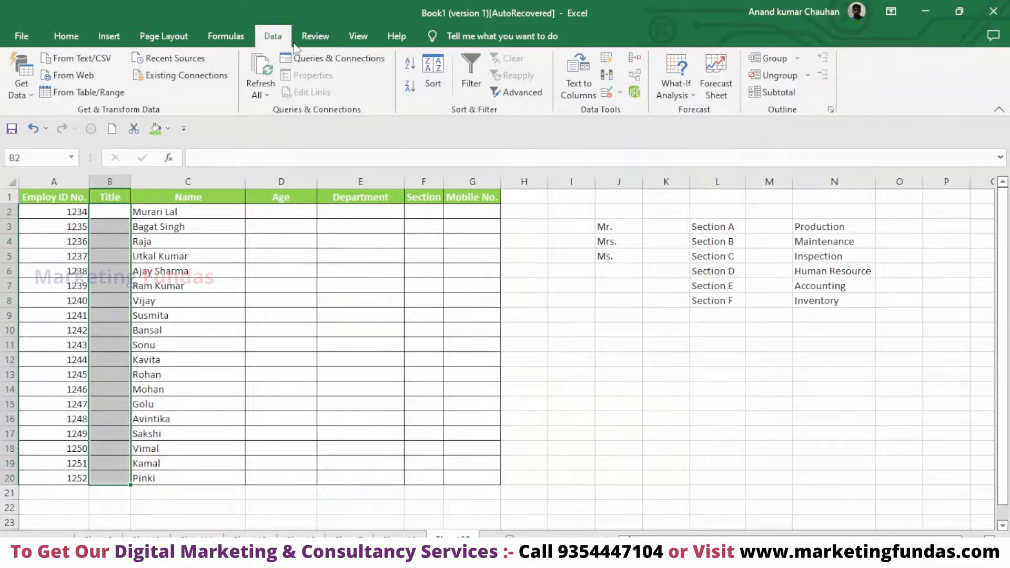
{"action": "left_click", "coordinate": [611, 97]}
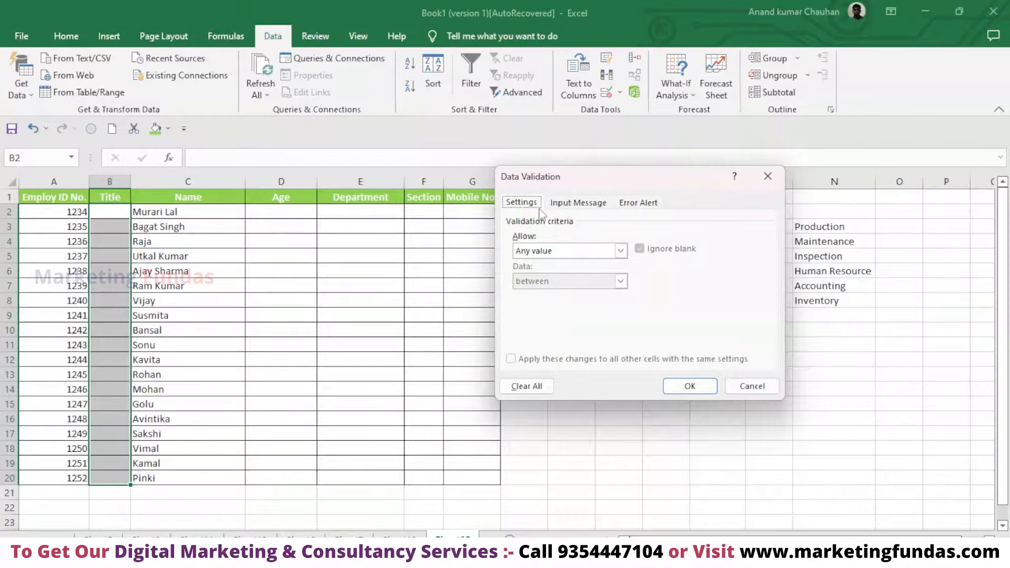
{"action": "left_click", "coordinate": [621, 251]}
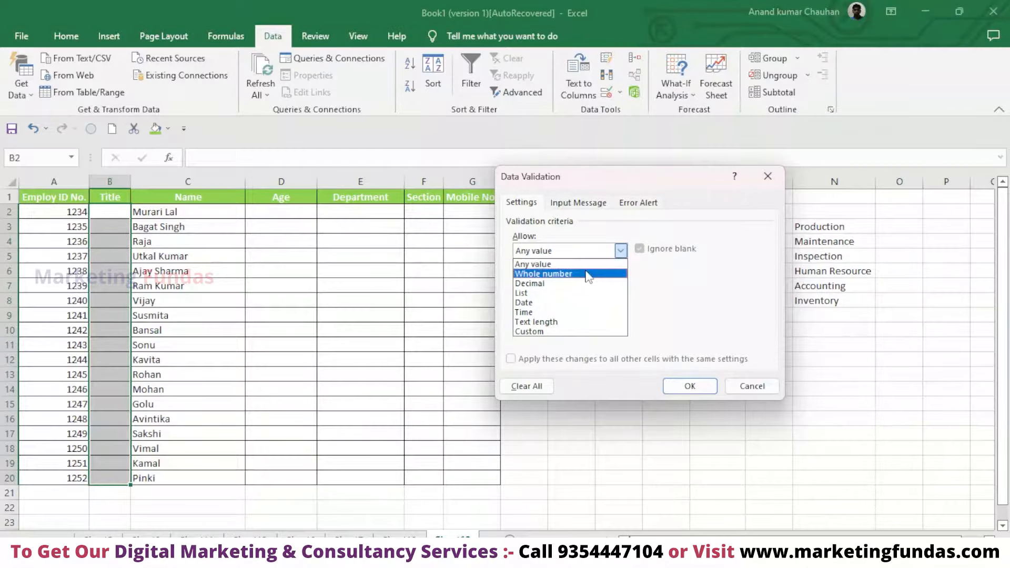
{"action": "left_click", "coordinate": [587, 274]}
{"action": "left_click", "coordinate": [623, 252]}
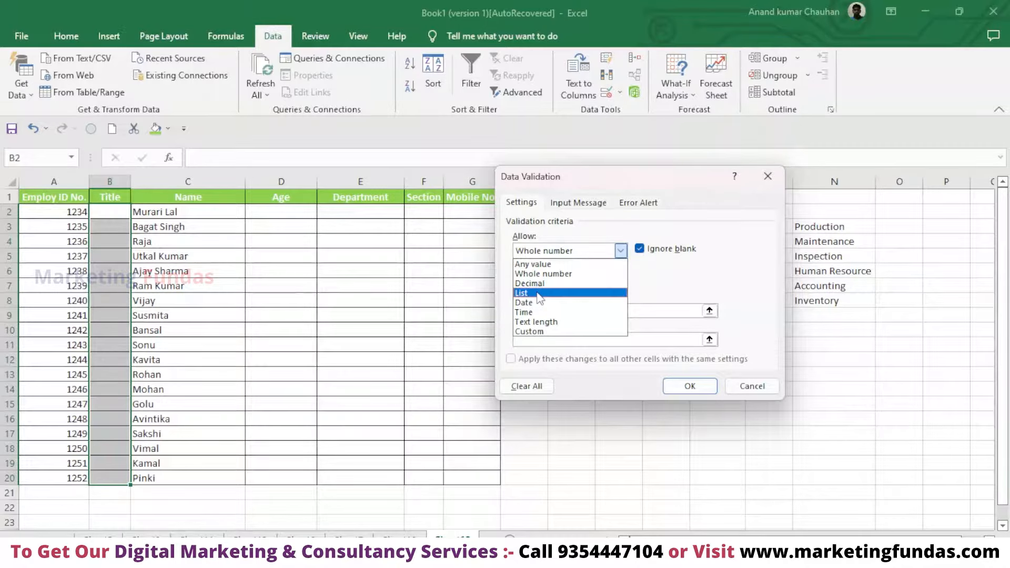
{"action": "left_click", "coordinate": [539, 293]}
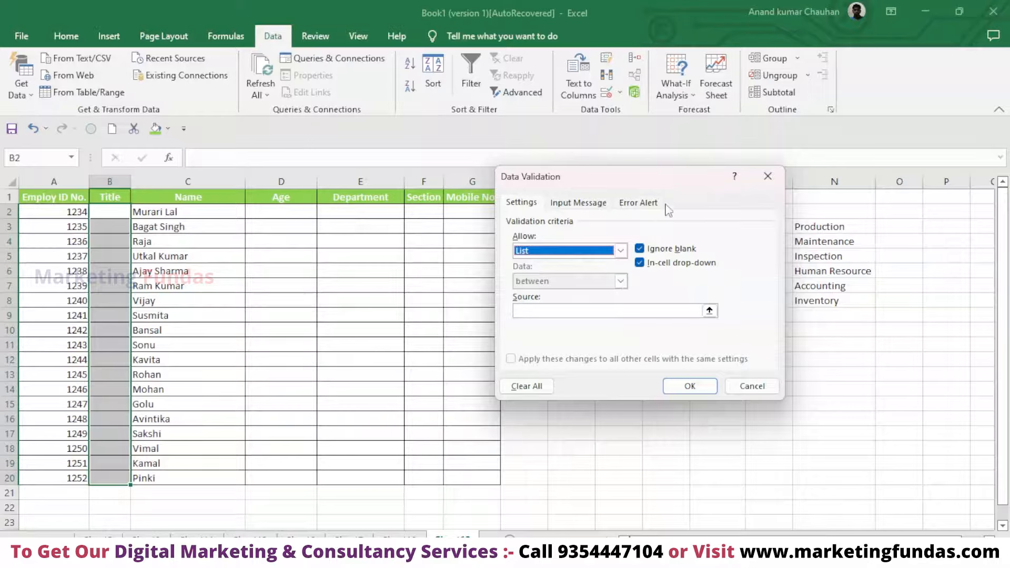
- Set the list source to the title options in J3:J5 and apply the validation rule
{"action": "left_click_drag", "start_coordinate": [670, 174], "coordinate": [293, 188]}
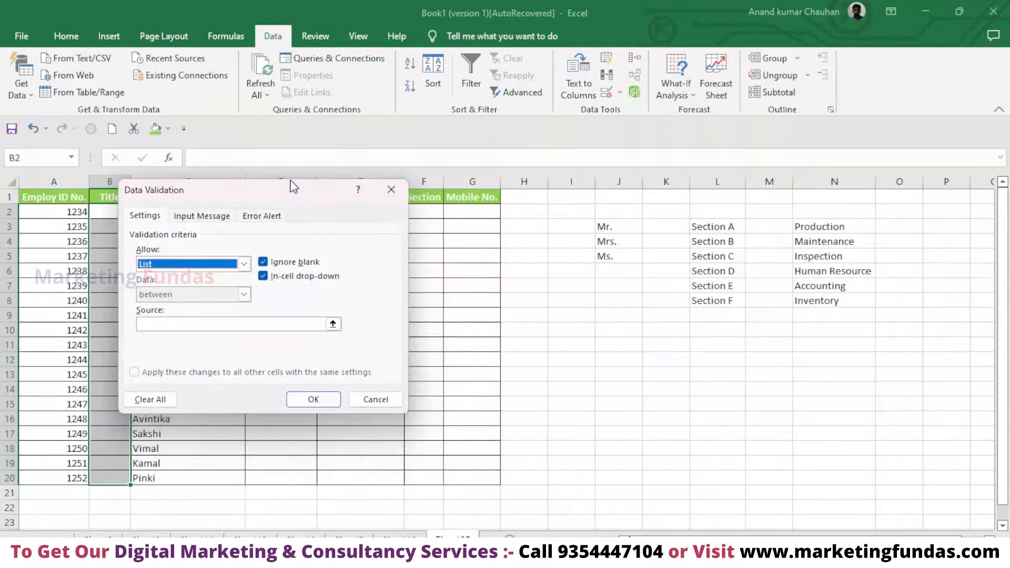
{"action": "left_click", "coordinate": [215, 323]}
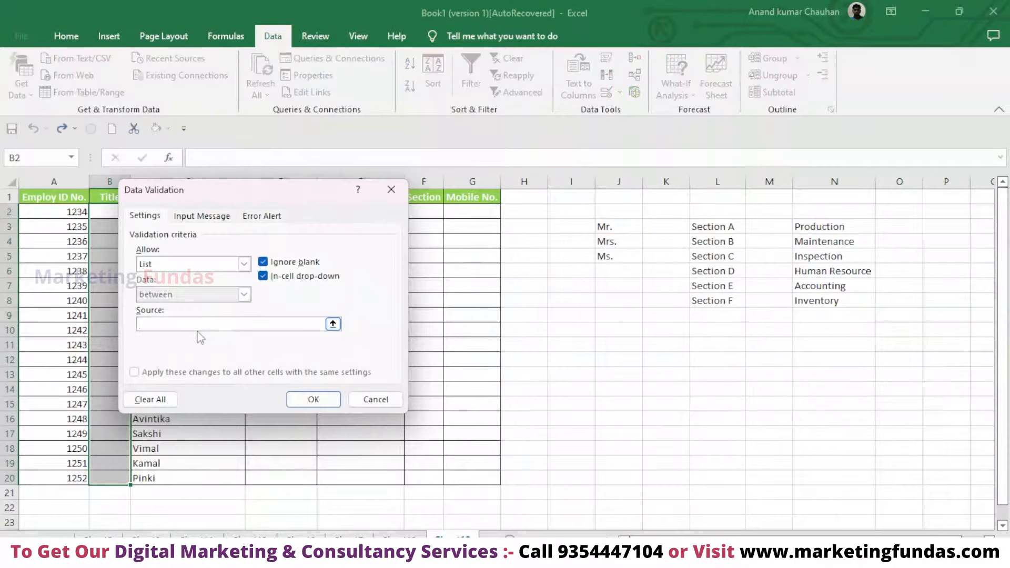
{"action": "left_click_drag", "start_coordinate": [239, 193], "coordinate": [465, 187]}
{"action": "left_click", "coordinate": [414, 331]}
{"action": "left_click_drag", "start_coordinate": [476, 190], "coordinate": [329, 206]}
{"action": "left_click_drag", "start_coordinate": [619, 226], "coordinate": [617, 256]}
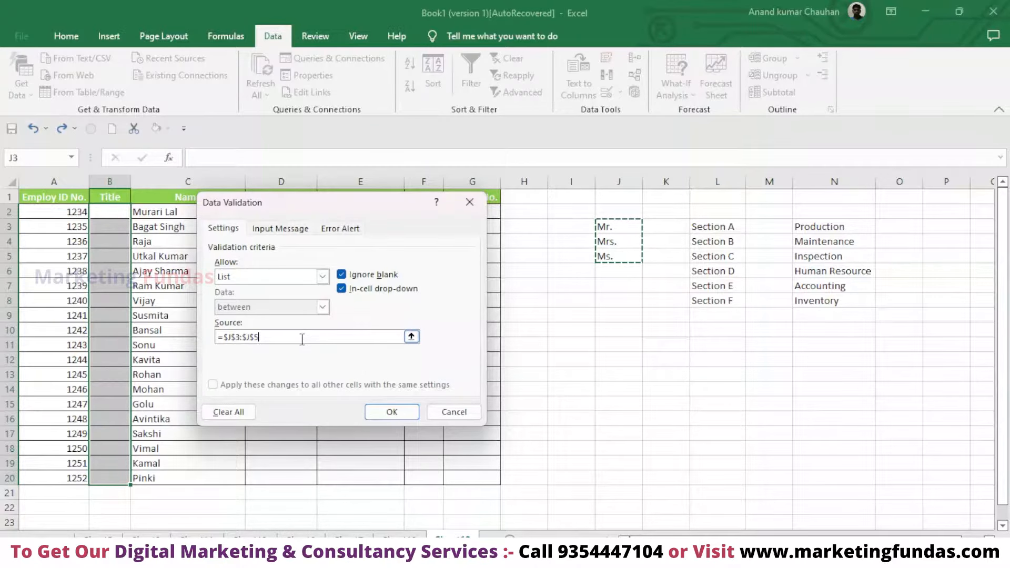
{"action": "left_click_drag", "start_coordinate": [380, 202], "coordinate": [854, 199]}
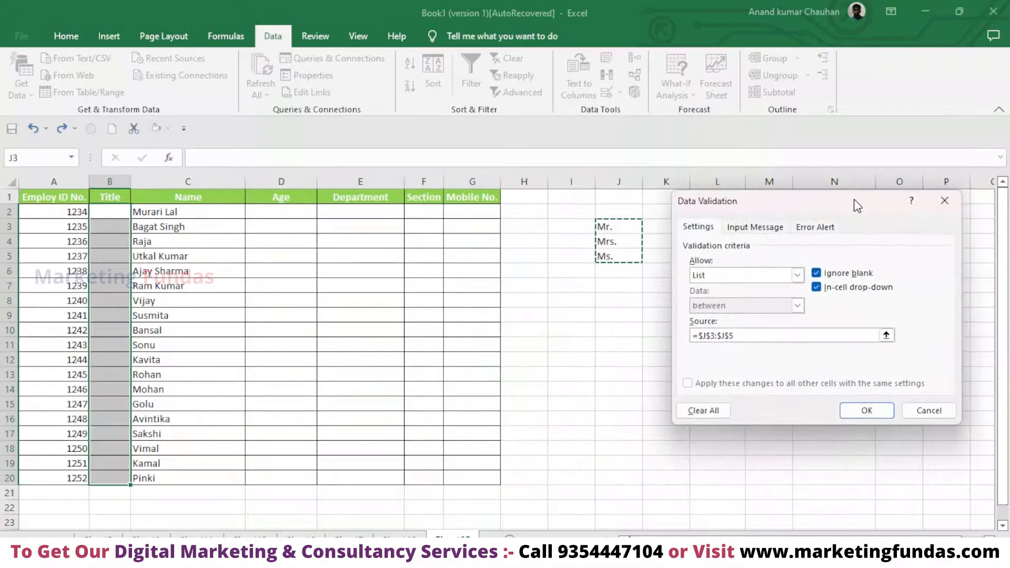
{"action": "left_click", "coordinate": [868, 412]}
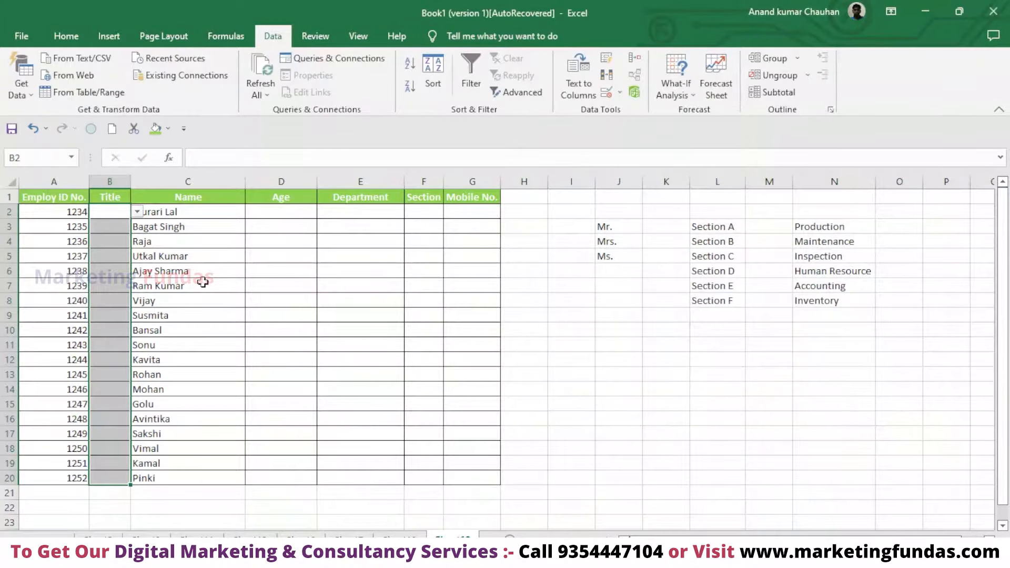
- Examine the choices offered by the drop-down in Title cell B2
{"action": "left_click", "coordinate": [121, 246]}
{"action": "left_click", "coordinate": [113, 210]}
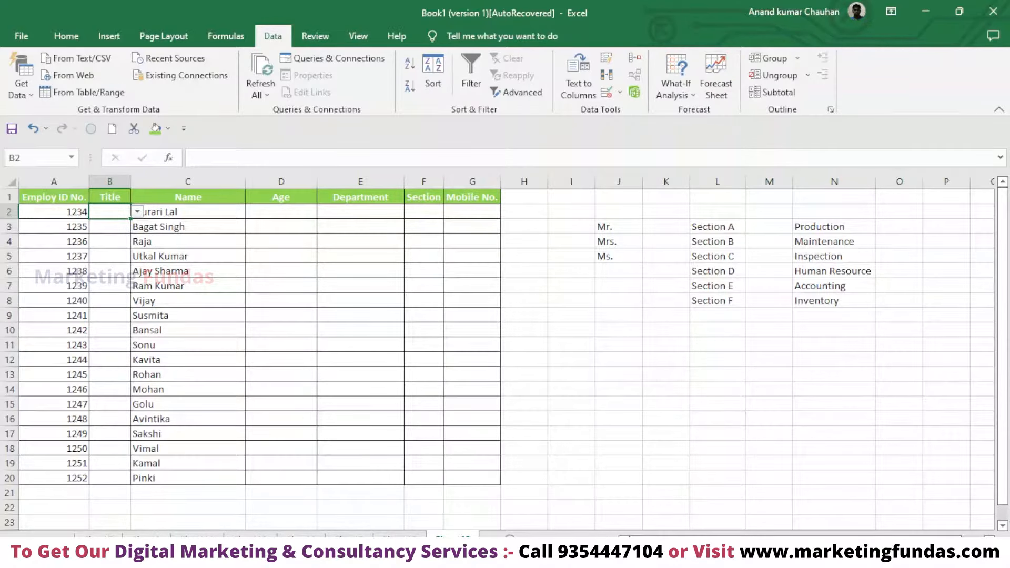
{"action": "left_click", "coordinate": [949, 559]}
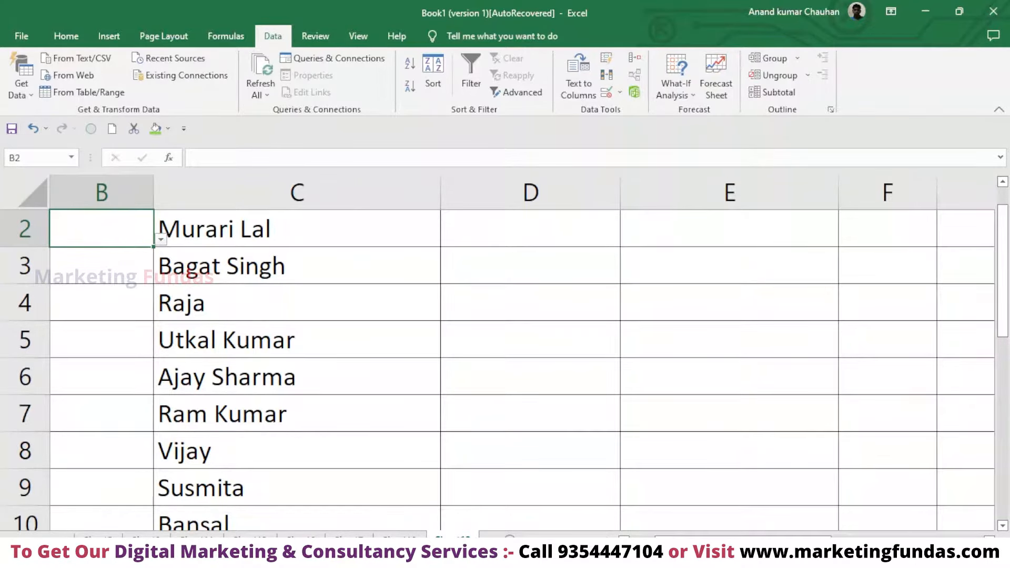
{"action": "left_click", "coordinate": [968, 559]}
{"action": "scroll", "coordinate": [876, 470], "scroll_direction": "left", "scroll_amount": 2}
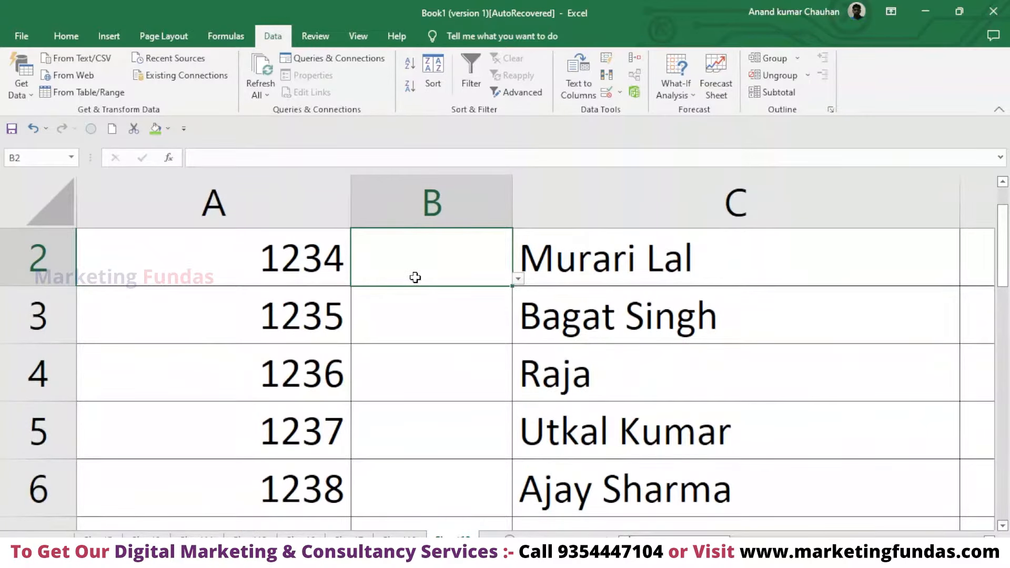
{"action": "left_click", "coordinate": [519, 281]}
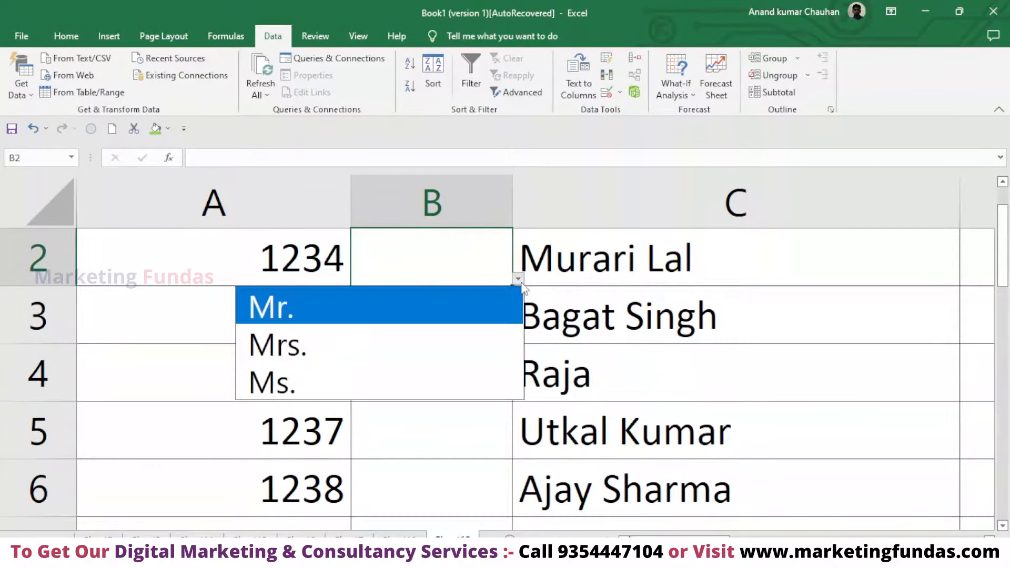
{"action": "left_click", "coordinate": [520, 281]}
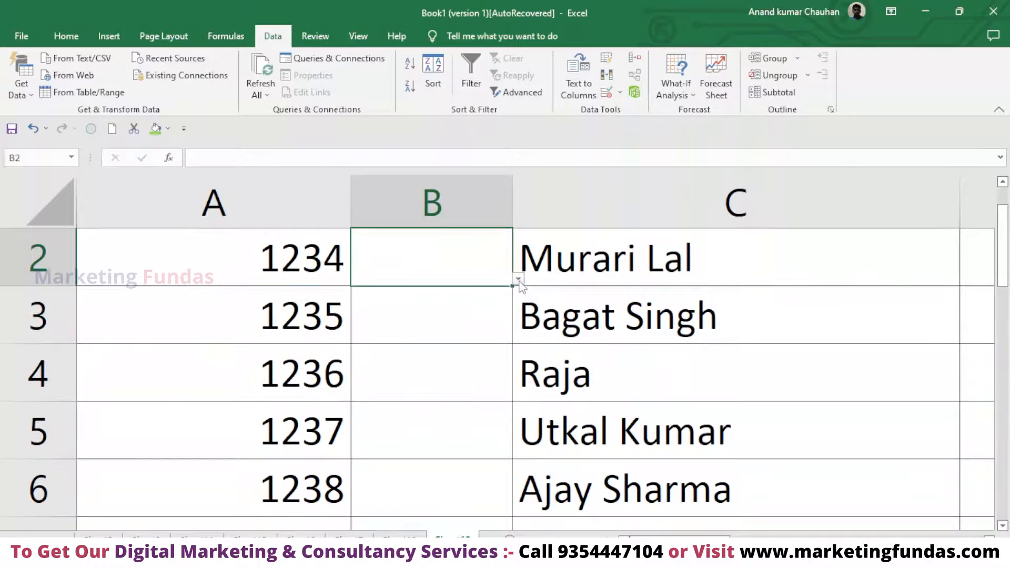
{"action": "left_click", "coordinate": [519, 281]}
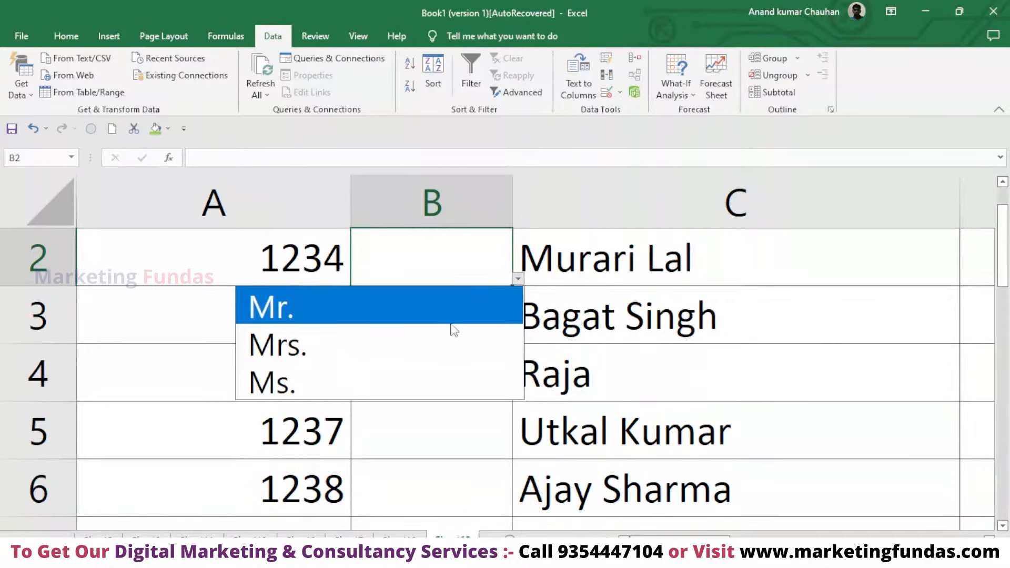
{"action": "left_click", "coordinate": [458, 261]}
{"action": "type", "text": "a"}
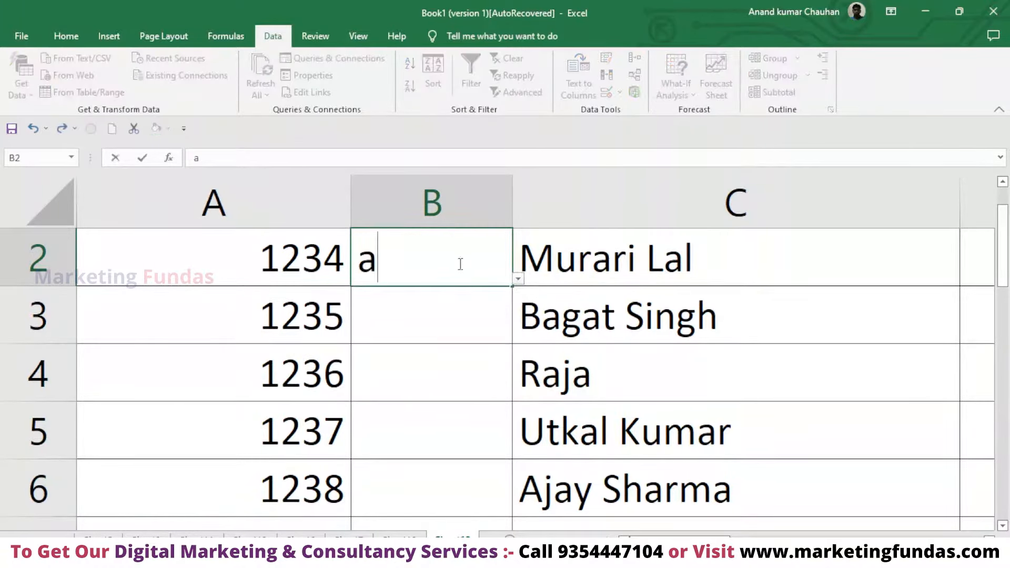
{"action": "type", "text": "a"}
{"action": "key", "text": "BackSpace"}
{"action": "key", "text": "BackSpace"}
- Choose Mr. from the drop-down lists as the title in cells B2 and B3
{"action": "left_click", "coordinate": [519, 279]}
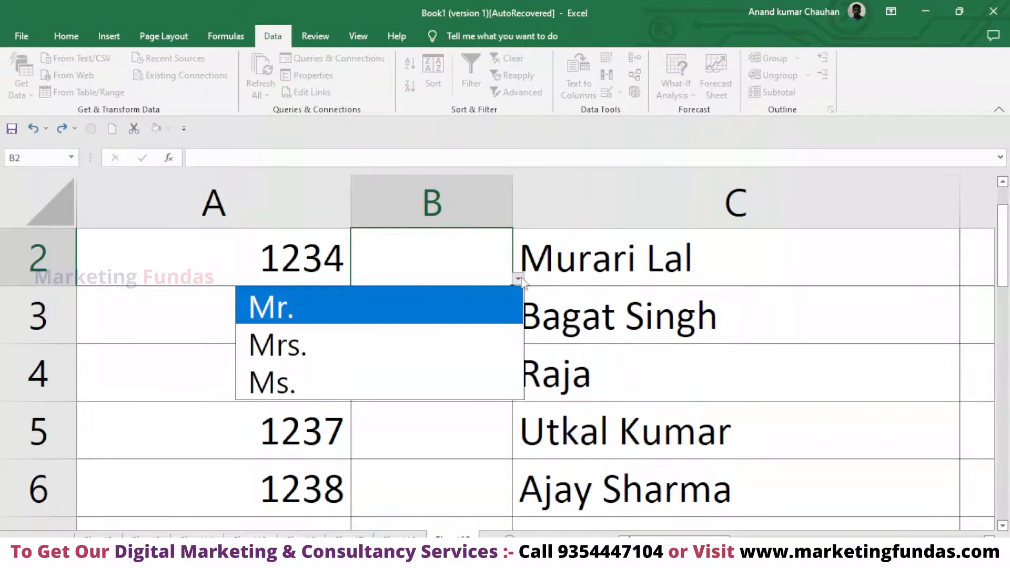
{"action": "left_click", "coordinate": [421, 311]}
{"action": "left_click", "coordinate": [488, 311]}
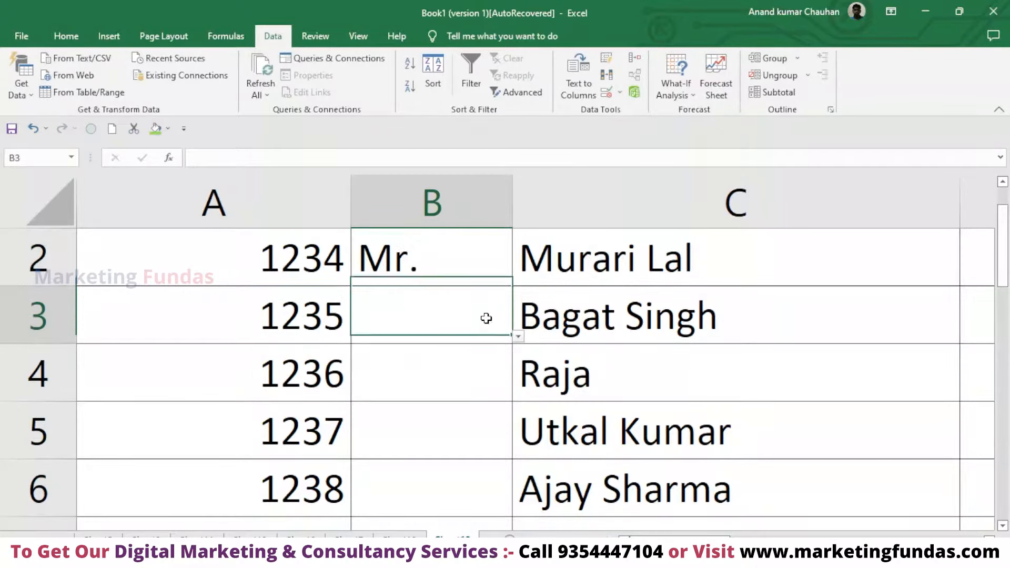
{"action": "left_click", "coordinate": [518, 339]}
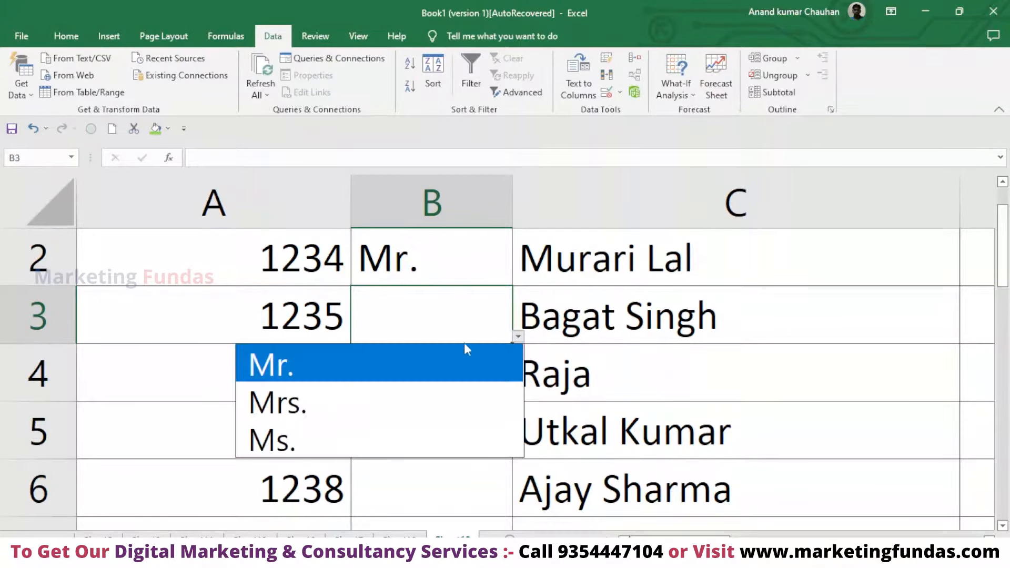
{"action": "left_click", "coordinate": [417, 364]}
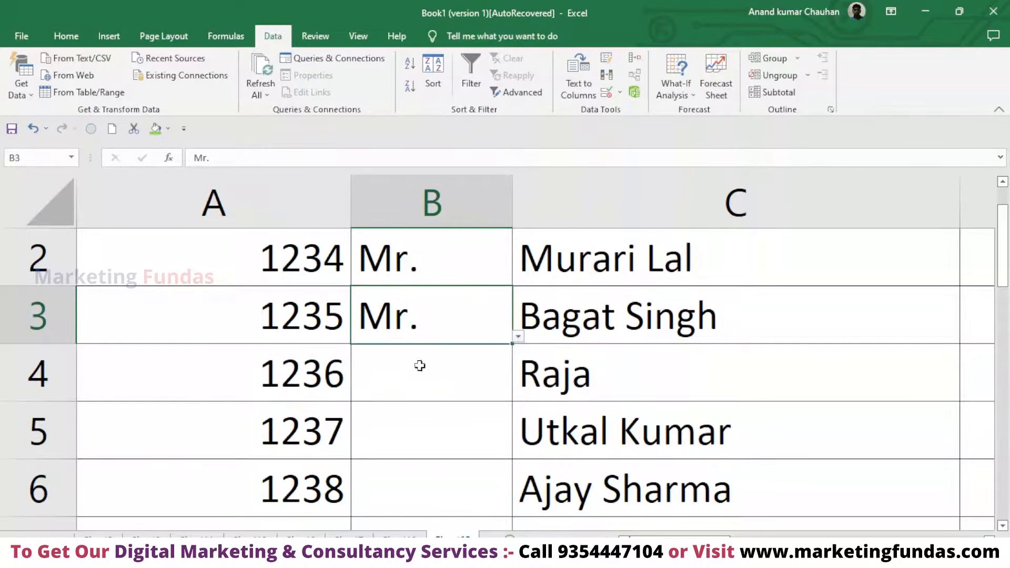
- Choose Ms. from the drop-down list as the title in cell B9
{"action": "scroll", "coordinate": [513, 408], "scroll_direction": "down", "scroll_amount": 3}
{"action": "scroll", "coordinate": [515, 408], "scroll_direction": "up", "scroll_amount": 1}
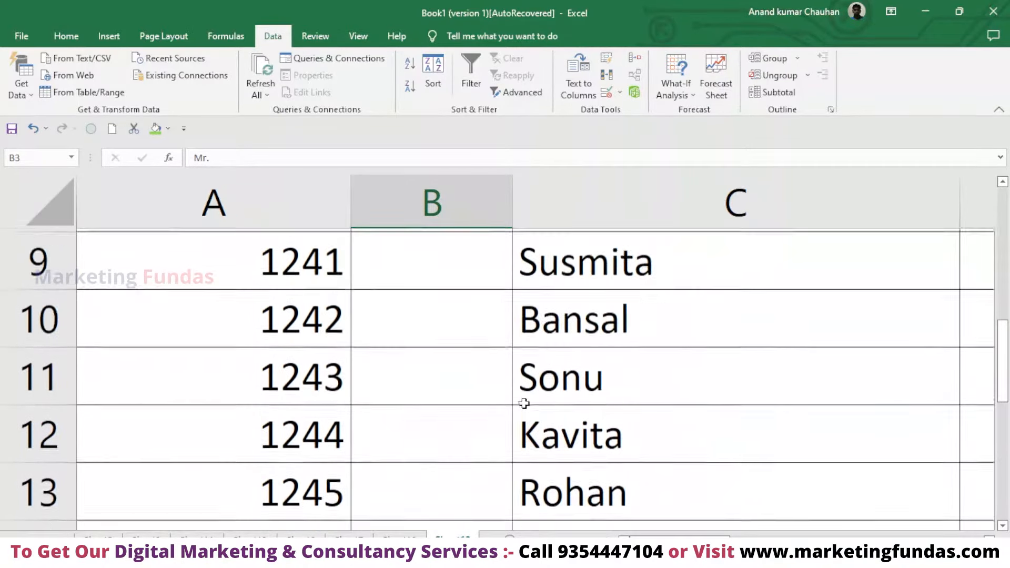
{"action": "left_click", "coordinate": [471, 327]}
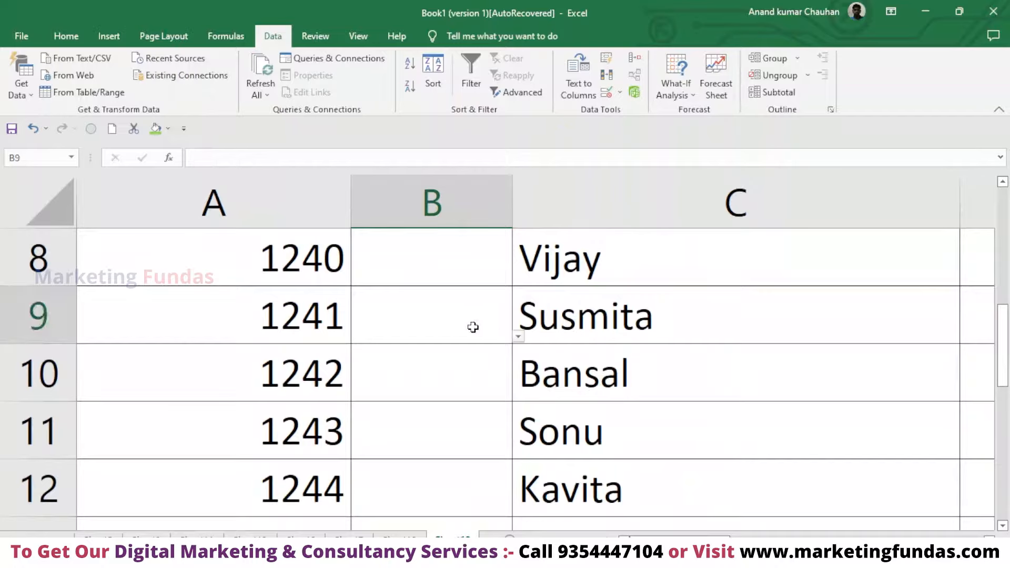
{"action": "left_click", "coordinate": [518, 338]}
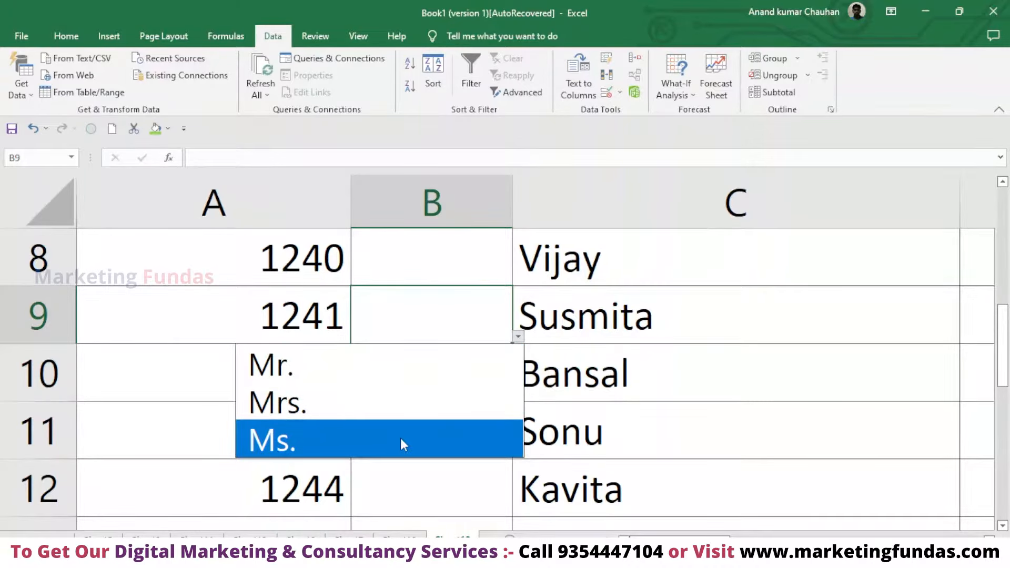
{"action": "left_click", "coordinate": [403, 444]}
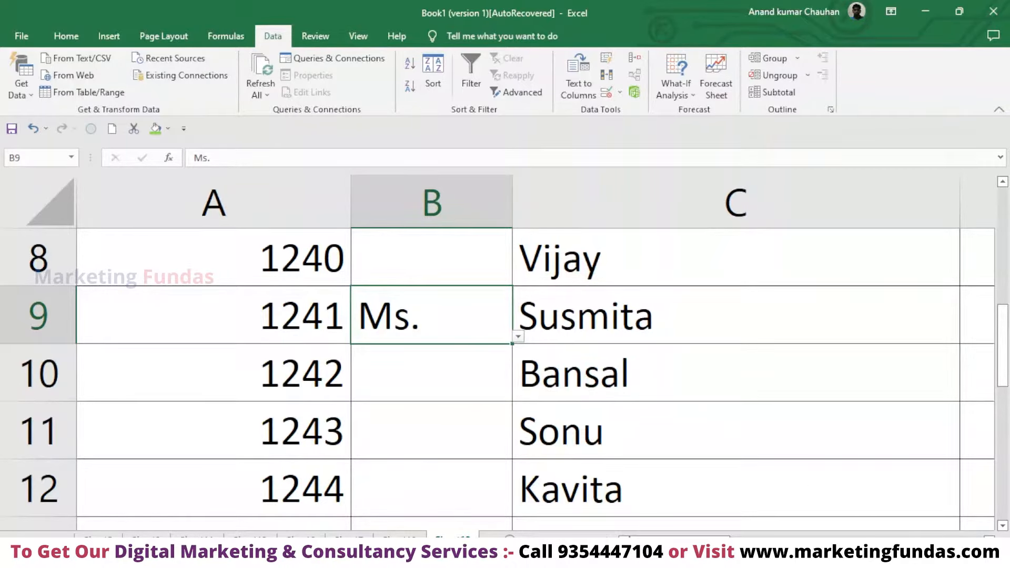
- Choose Mrs. from the drop-down list as the title in cell B5
{"action": "scroll", "coordinate": [505, 352], "scroll_direction": "down", "scroll_amount": 10}
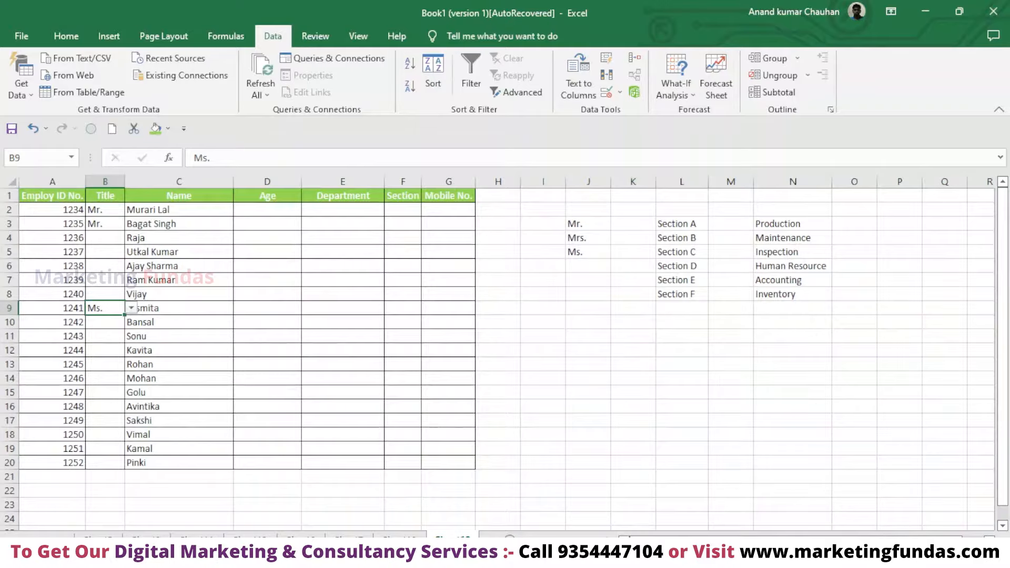
{"action": "scroll", "coordinate": [505, 352], "scroll_direction": "up", "scroll_amount": 1}
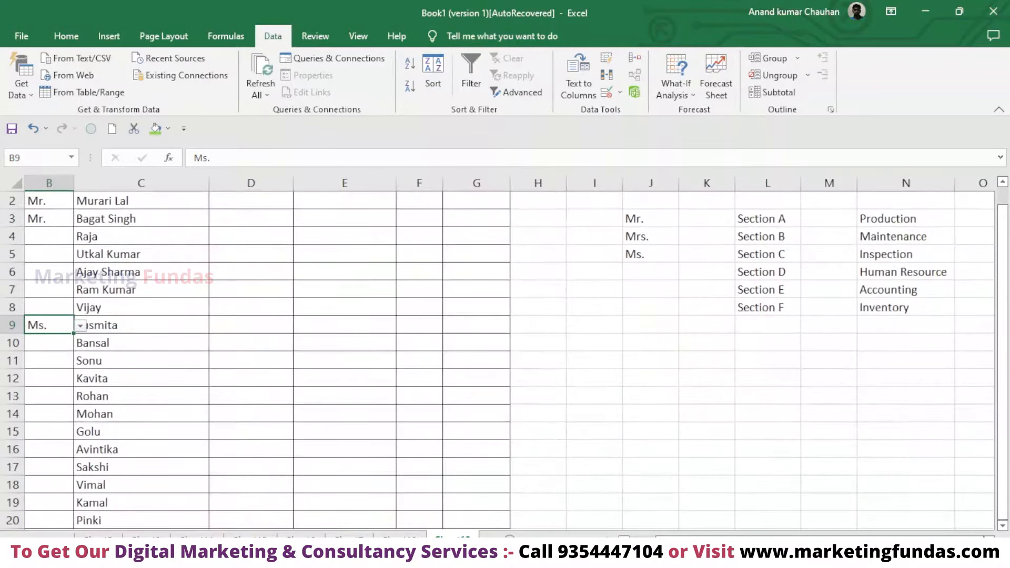
{"action": "scroll", "coordinate": [505, 353], "scroll_direction": "up", "scroll_amount": 3}
{"action": "scroll", "coordinate": [835, 526], "scroll_direction": "down", "scroll_amount": 3}
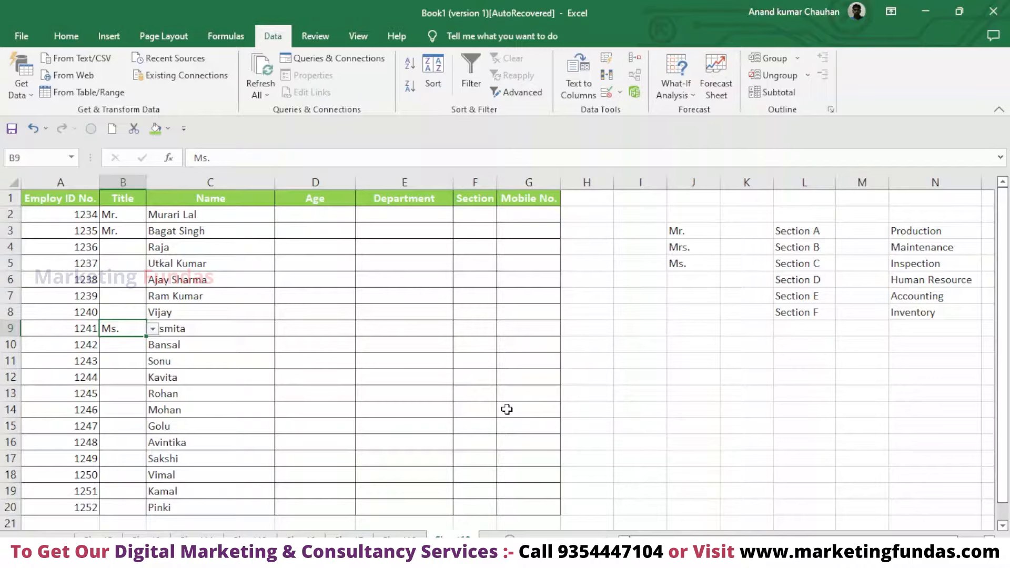
{"action": "left_click", "coordinate": [125, 250]}
{"action": "left_click", "coordinate": [131, 284]}
{"action": "left_click", "coordinate": [129, 382]}
{"action": "key", "text": "Up"}
{"action": "key", "text": "Up"}
{"action": "key", "text": "Up"}
{"action": "key", "text": "Up"}
{"action": "key", "text": "Up"}
{"action": "key", "text": "Up"}
{"action": "key", "text": "Up"}
{"action": "left_click", "coordinate": [153, 264]}
{"action": "left_click", "coordinate": [131, 287]}
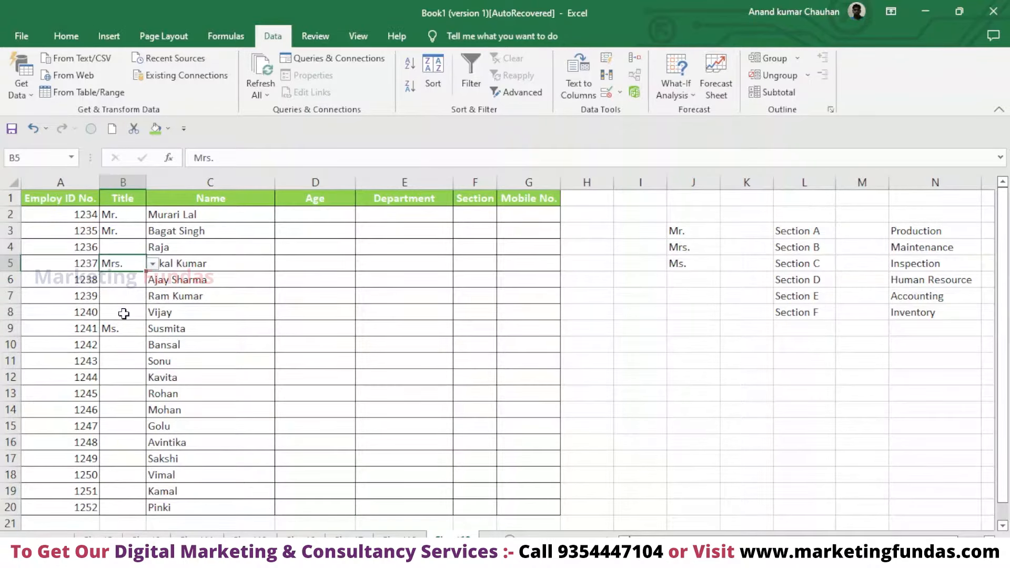
- Change the title in cell B5 to Mr. using its drop-down list
{"action": "left_click", "coordinate": [152, 264]}
{"action": "key", "text": "Escape"}
{"action": "left_click", "coordinate": [152, 263]}
{"action": "left_click", "coordinate": [123, 278]}
{"action": "left_click", "coordinate": [128, 294]}
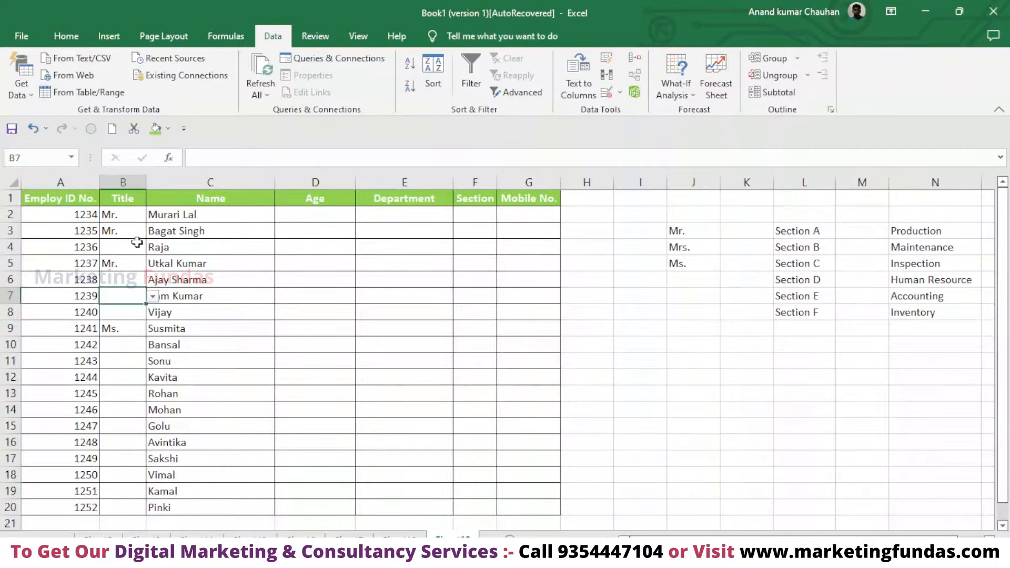
{"action": "left_click", "coordinate": [135, 330]}
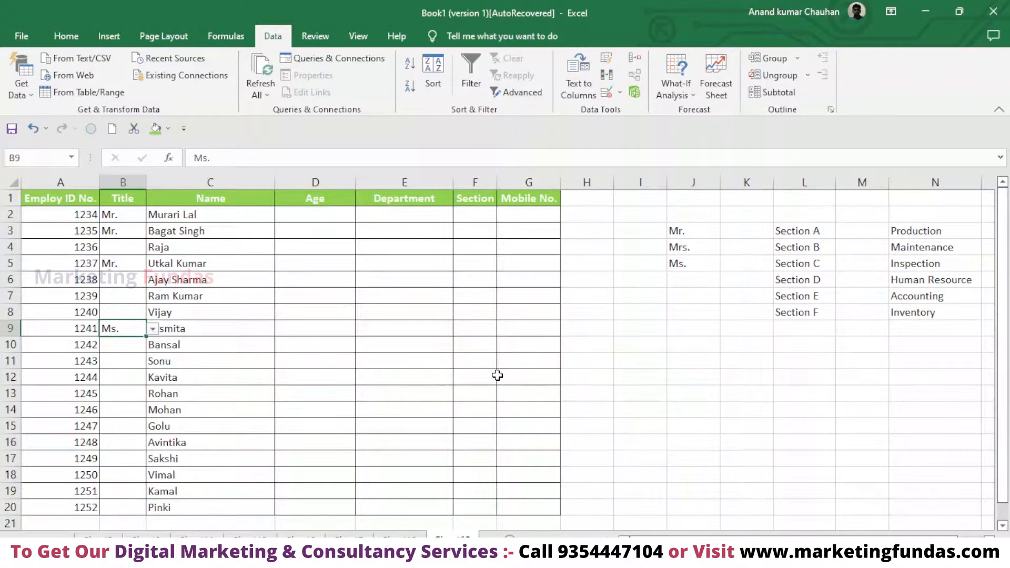
- Start a data validation rule for Age cell D2 and set its allowed type to Whole number
{"action": "left_click", "coordinate": [315, 215]}
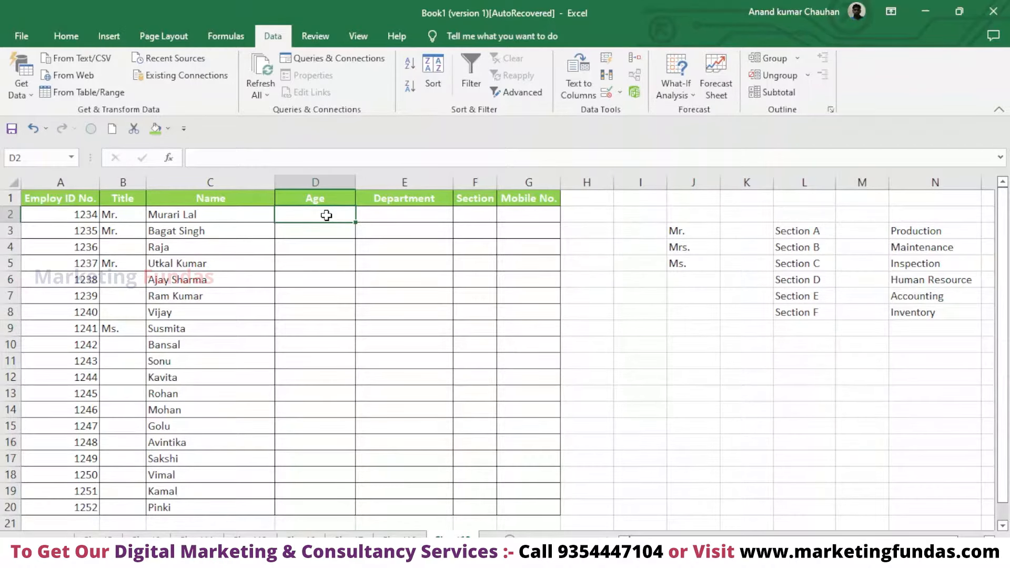
{"action": "double_click", "coordinate": [327, 216]}
{"action": "left_click", "coordinate": [329, 239]}
{"action": "left_click", "coordinate": [320, 217]}
{"action": "left_click", "coordinate": [606, 93]}
{"action": "left_click_drag", "start_coordinate": [751, 204], "coordinate": [664, 140]}
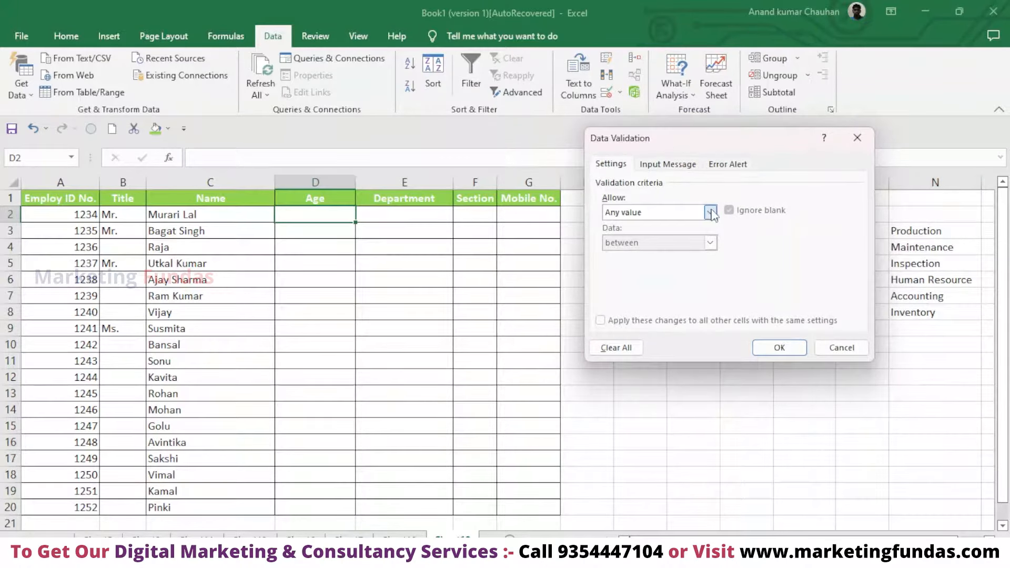
{"action": "left_click", "coordinate": [710, 212]}
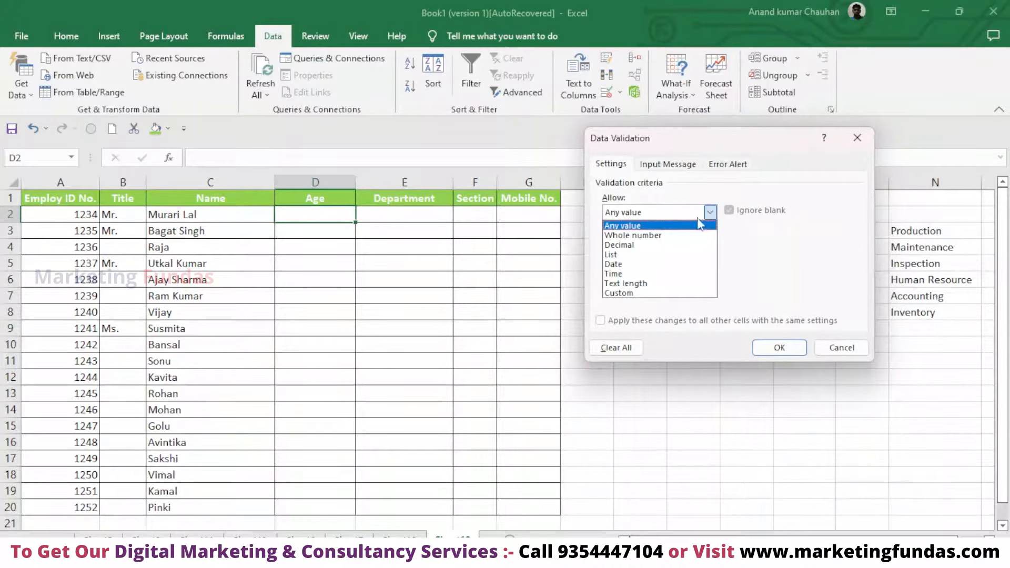
{"action": "left_click", "coordinate": [645, 238]}
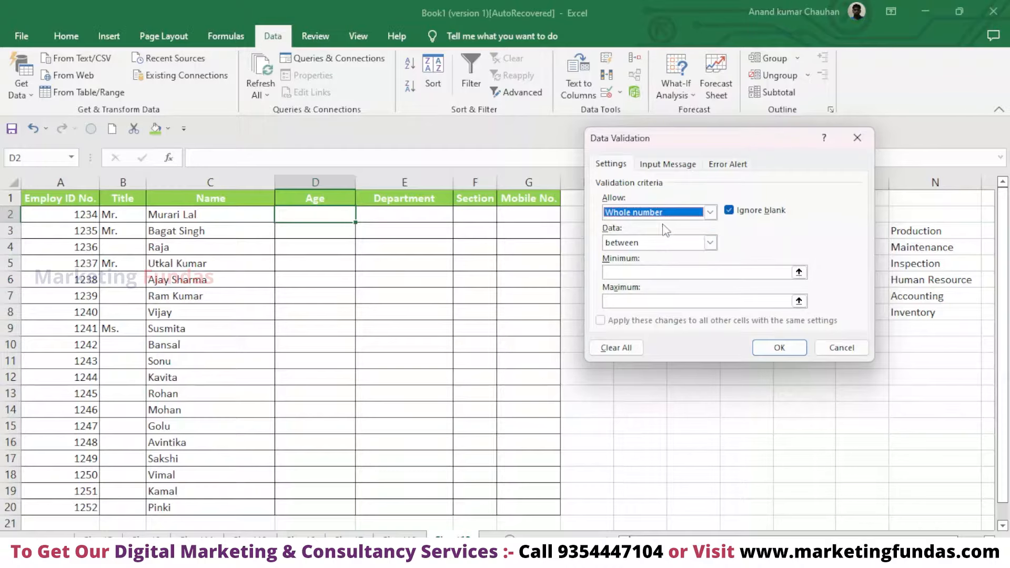
- Restrict the D2 rule to values between a minimum of 18 and a maximum age, and apply the rule
{"action": "left_click", "coordinate": [710, 245]}
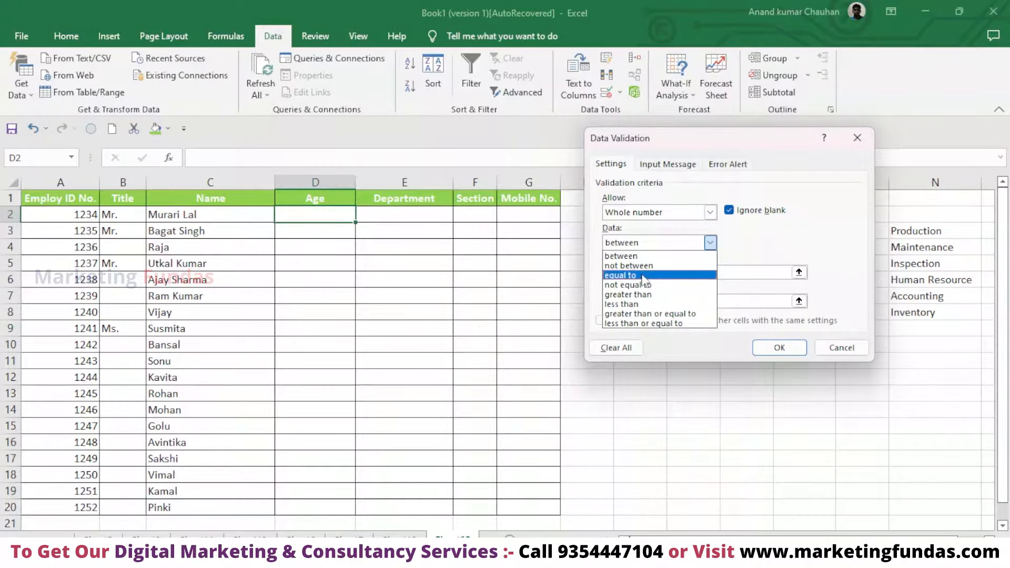
{"action": "left_click", "coordinate": [672, 243]}
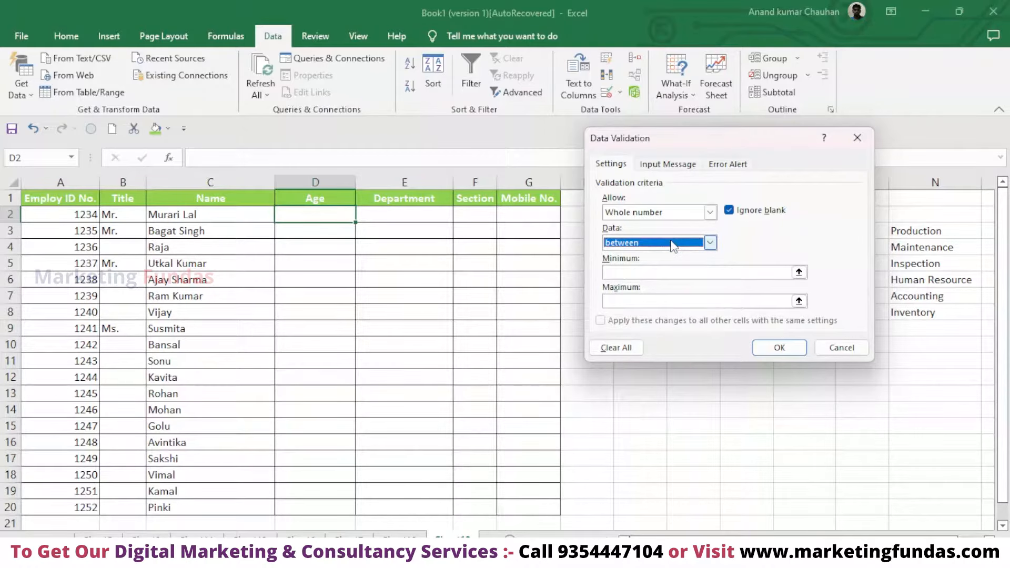
{"action": "left_click", "coordinate": [707, 244]}
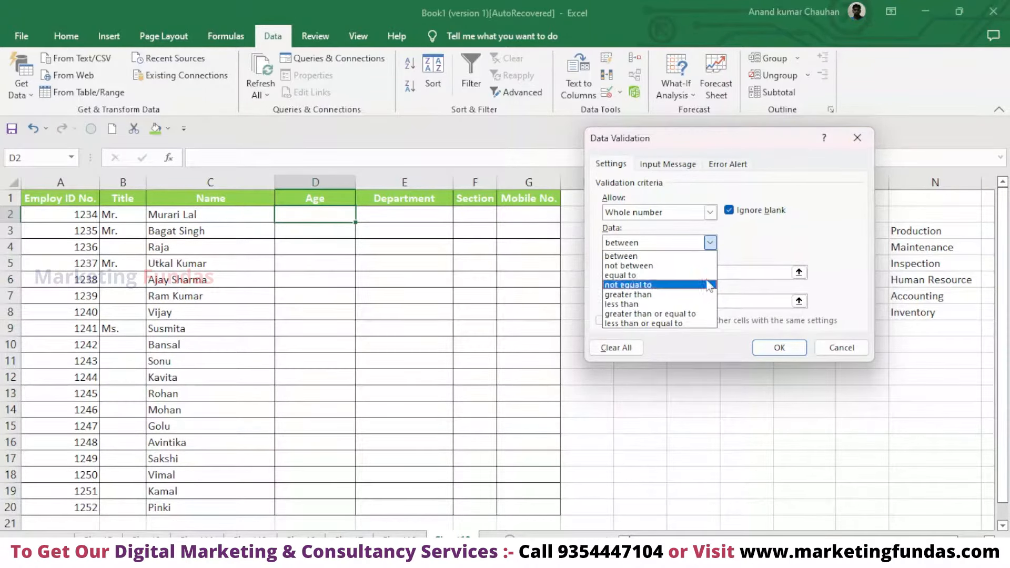
{"action": "left_click", "coordinate": [700, 255]}
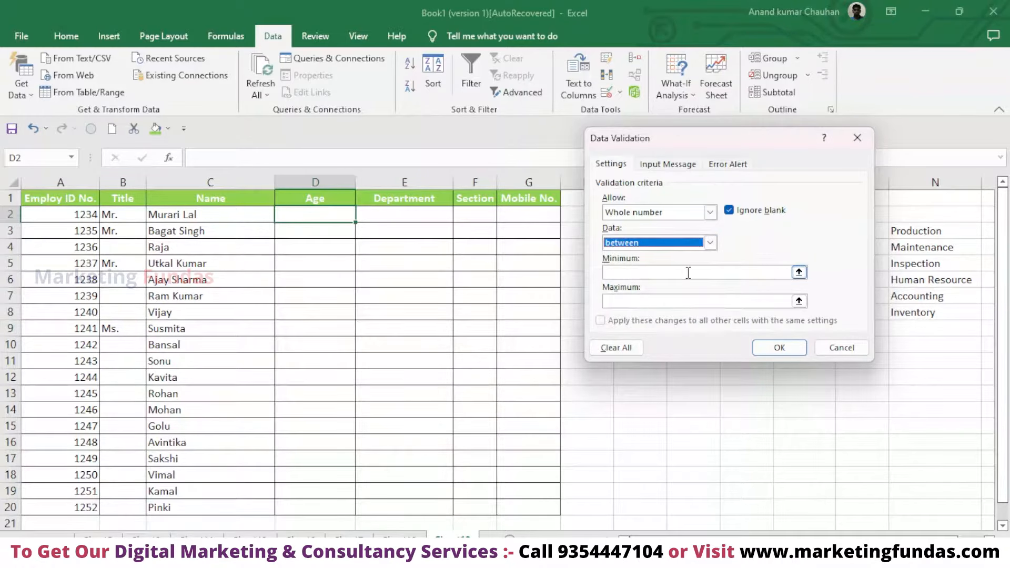
{"action": "left_click", "coordinate": [688, 272]}
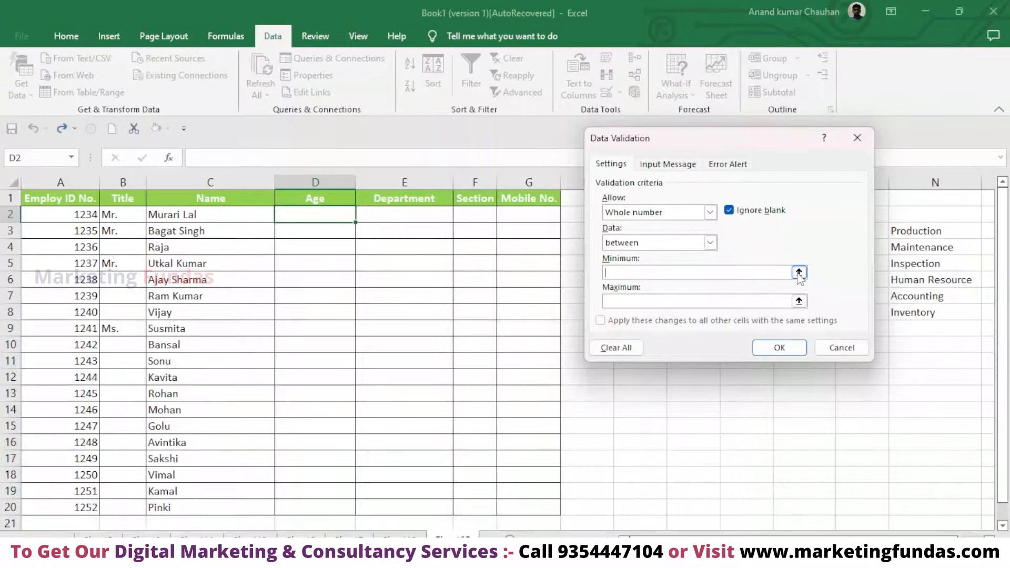
{"action": "type", "text": "18"}
{"action": "left_click", "coordinate": [736, 302]}
{"action": "type", "text": "6"}
{"action": "left_click", "coordinate": [778, 348]}
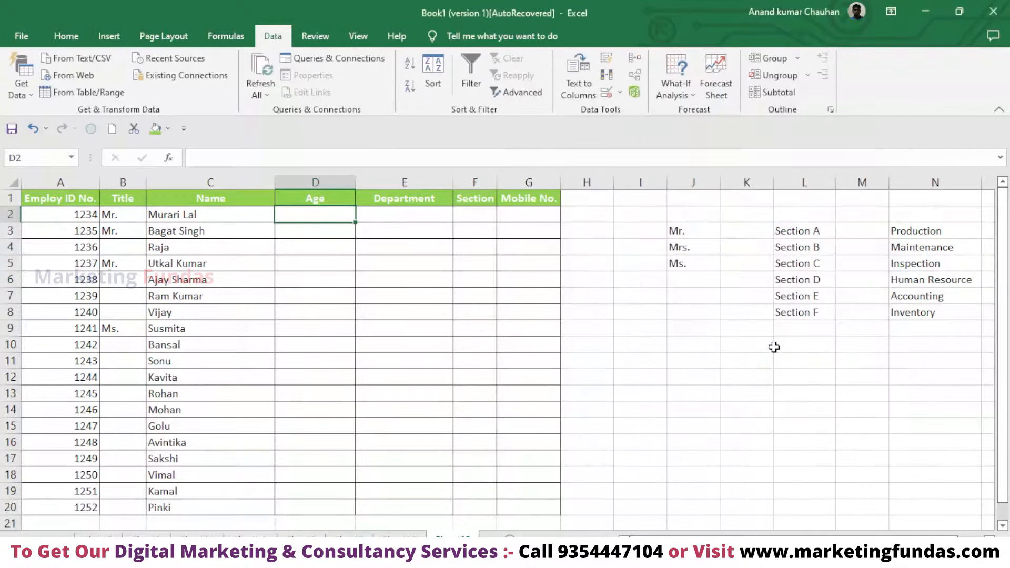
- Try to enter the age 15 in cell D2 to test the validation rule
{"action": "double_click", "coordinate": [322, 212]}
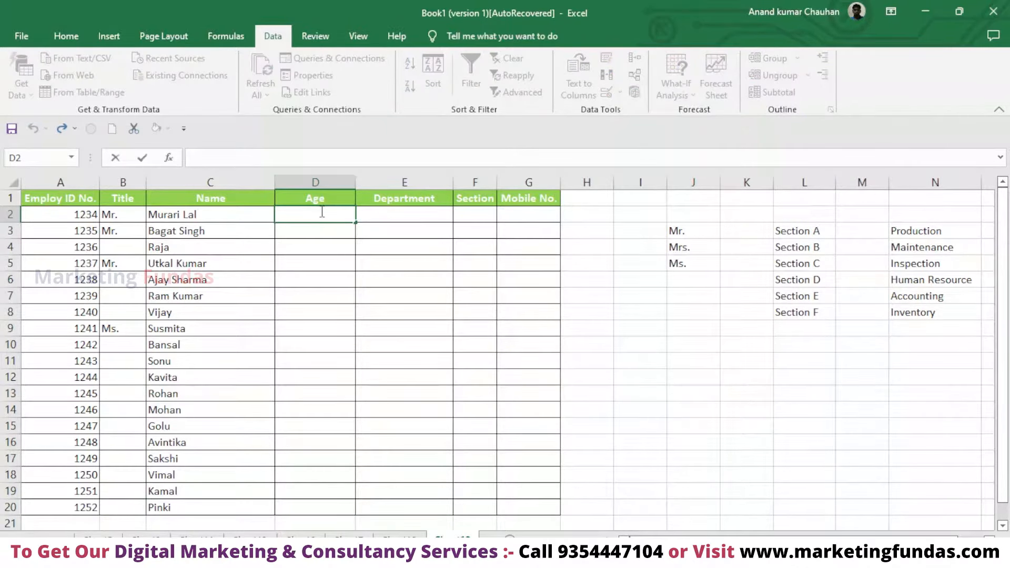
{"action": "type", "text": "15"}
{"action": "key", "text": "Return"}
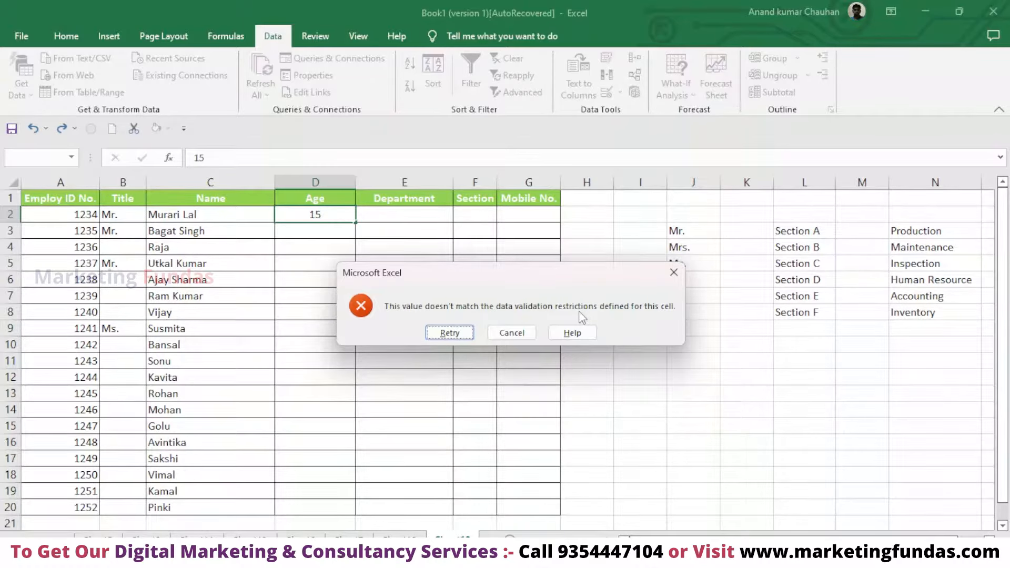
{"action": "left_click", "coordinate": [672, 271]}
- Enter the age 20 in cell D2 and the age 60 in cell D4
{"action": "double_click", "coordinate": [337, 217]}
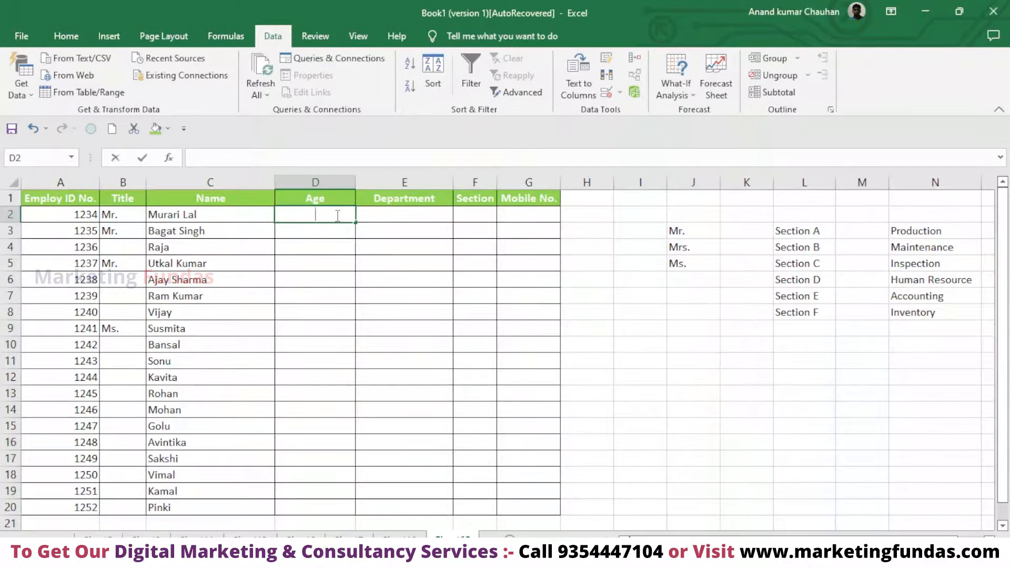
{"action": "type", "text": "20"}
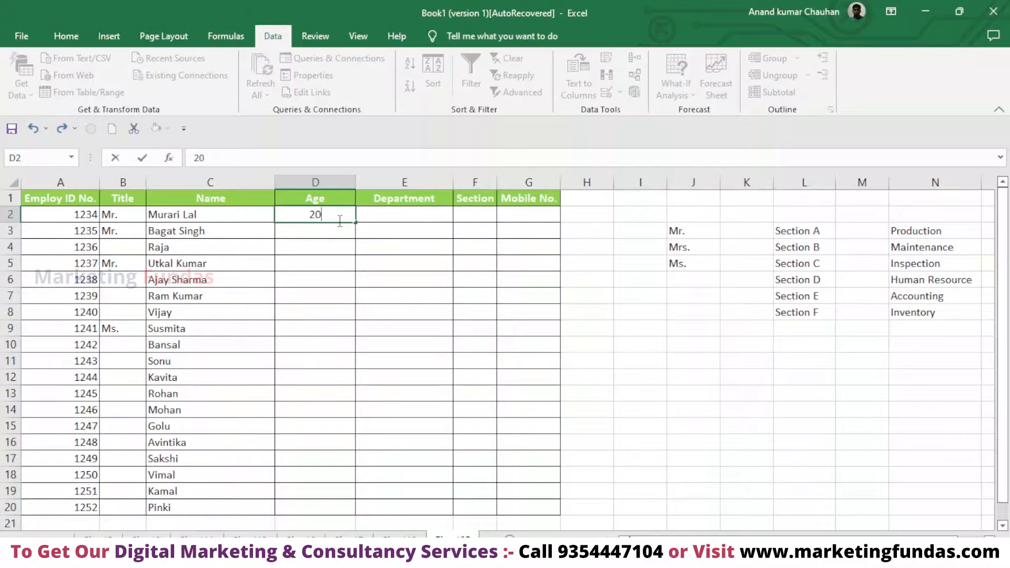
{"action": "key", "text": "Return"}
{"action": "double_click", "coordinate": [333, 217]}
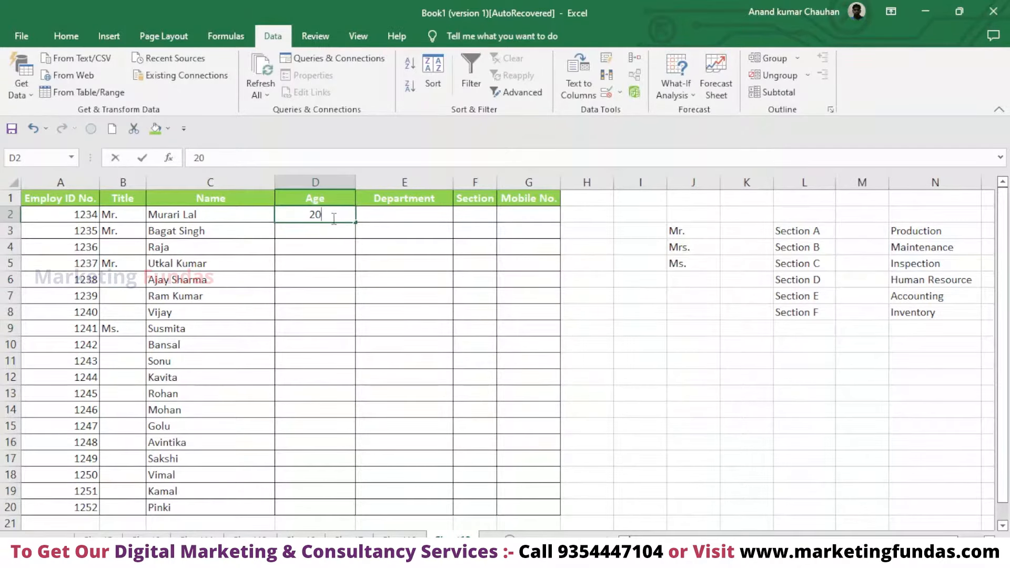
{"action": "left_click", "coordinate": [322, 247]}
{"action": "double_click", "coordinate": [322, 247]}
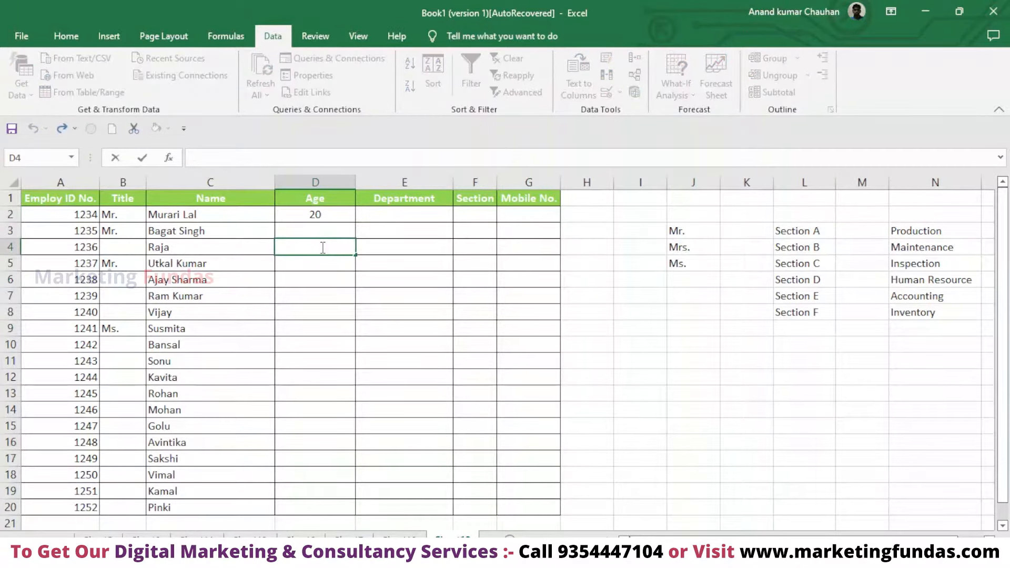
{"action": "type", "text": "60"}
{"action": "key", "text": "Return"}
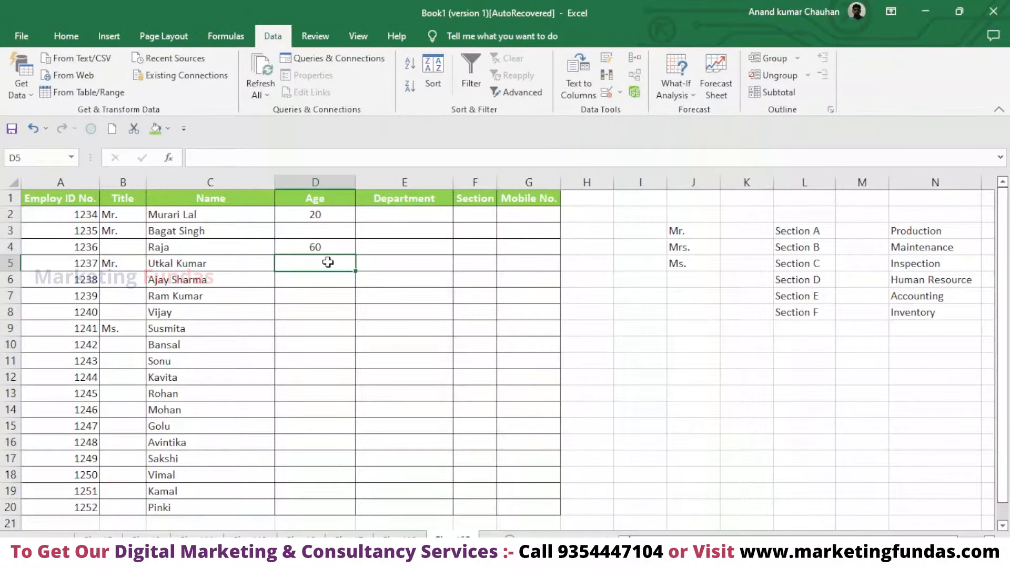
- Enter the ages 61 in cell D5 and 70 in cell D6 to test whether the limit covers them
{"action": "double_click", "coordinate": [330, 264]}
{"action": "type", "text": "61"}
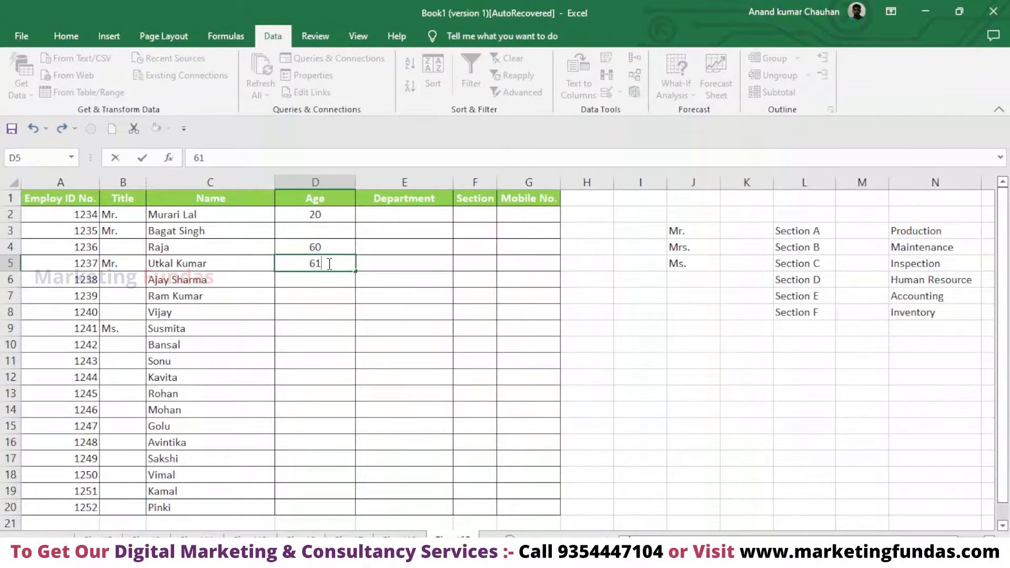
{"action": "key", "text": "Return"}
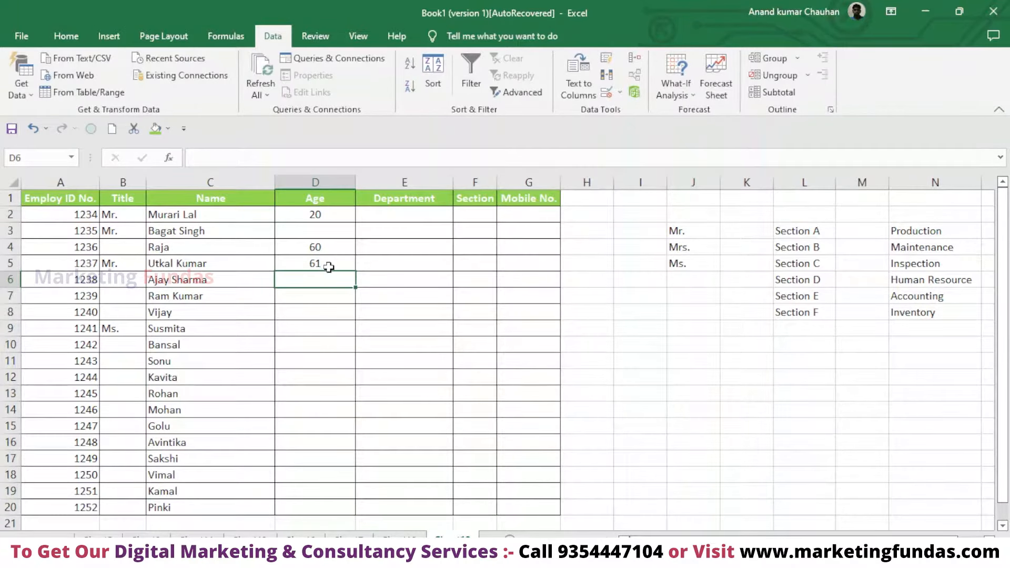
{"action": "left_click", "coordinate": [324, 260]}
{"action": "left_click", "coordinate": [328, 281]}
{"action": "double_click", "coordinate": [329, 279]}
{"action": "type", "text": "70"}
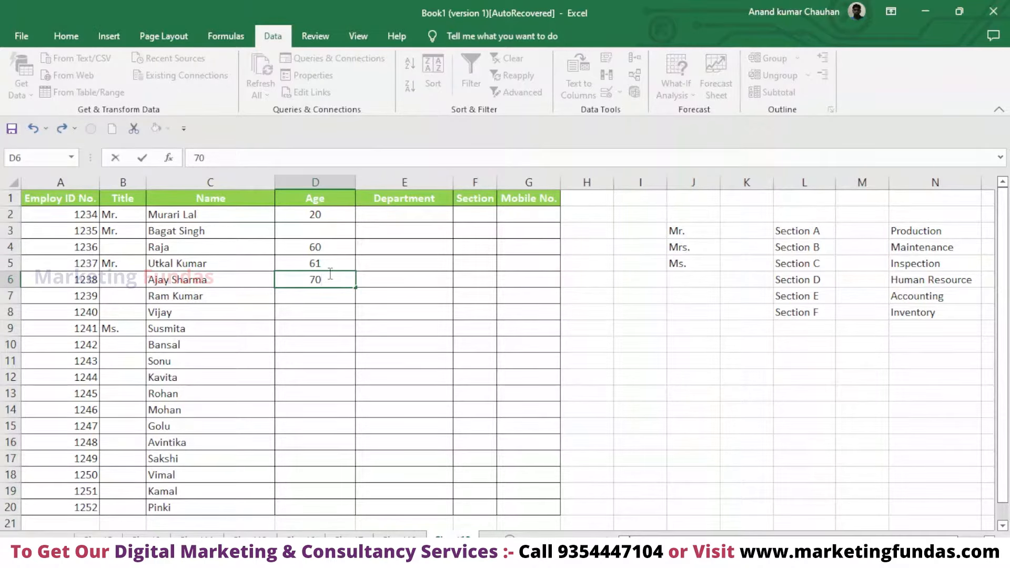
{"action": "key", "text": "Return"}
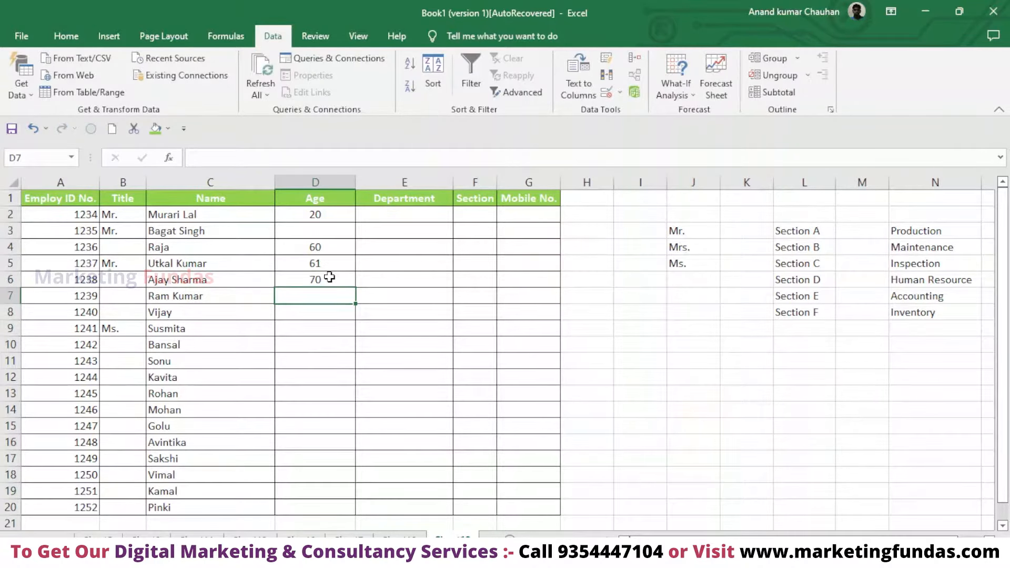
{"action": "left_click", "coordinate": [325, 227]}
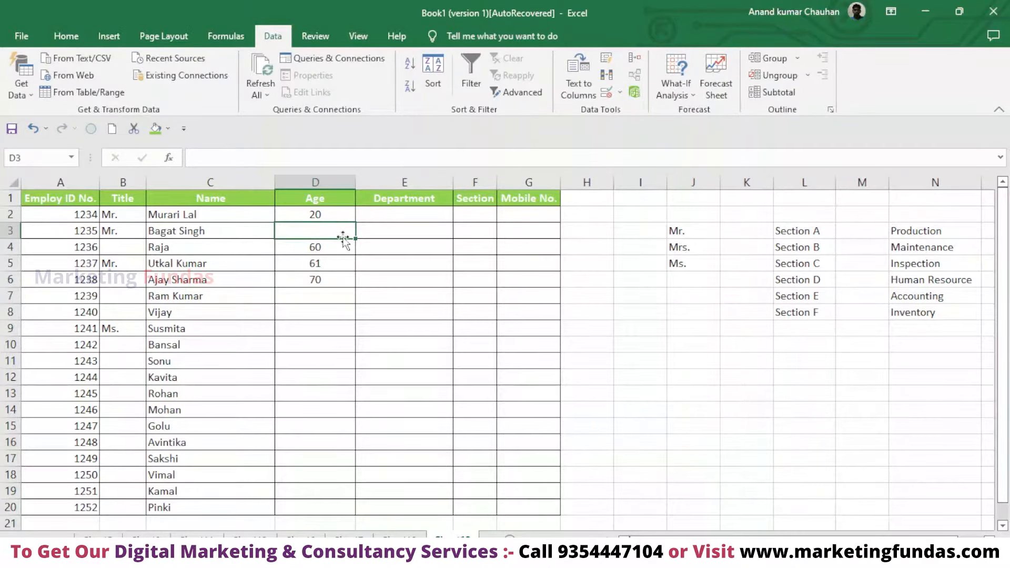
{"action": "left_click", "coordinate": [329, 215]}
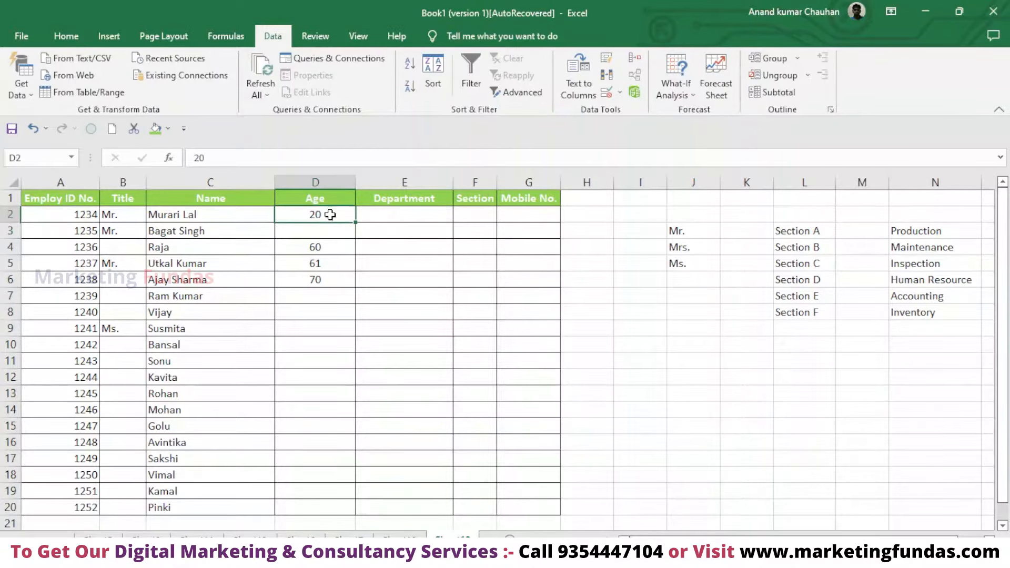
{"action": "left_click", "coordinate": [338, 281]}
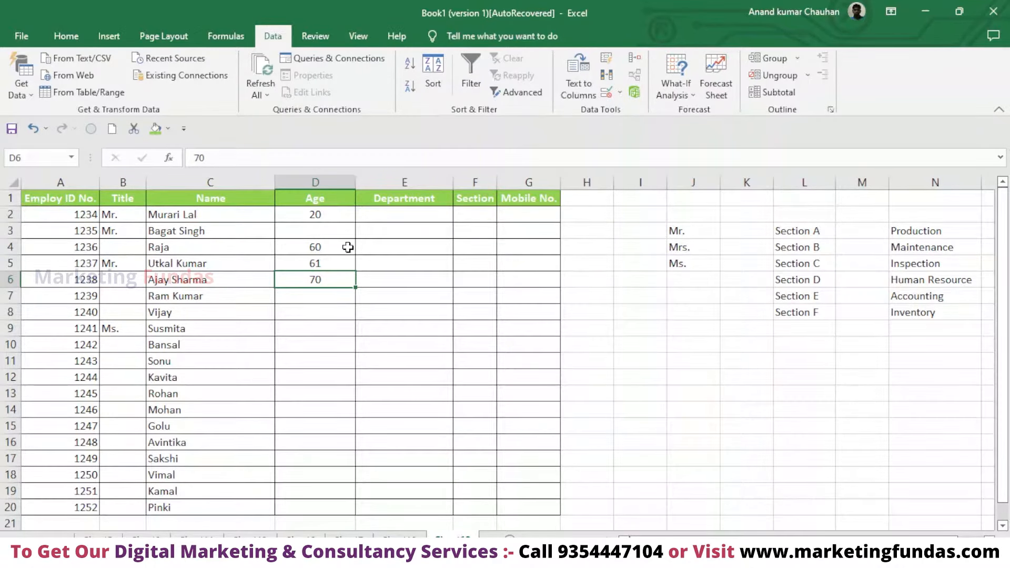
{"action": "left_click", "coordinate": [335, 217]}
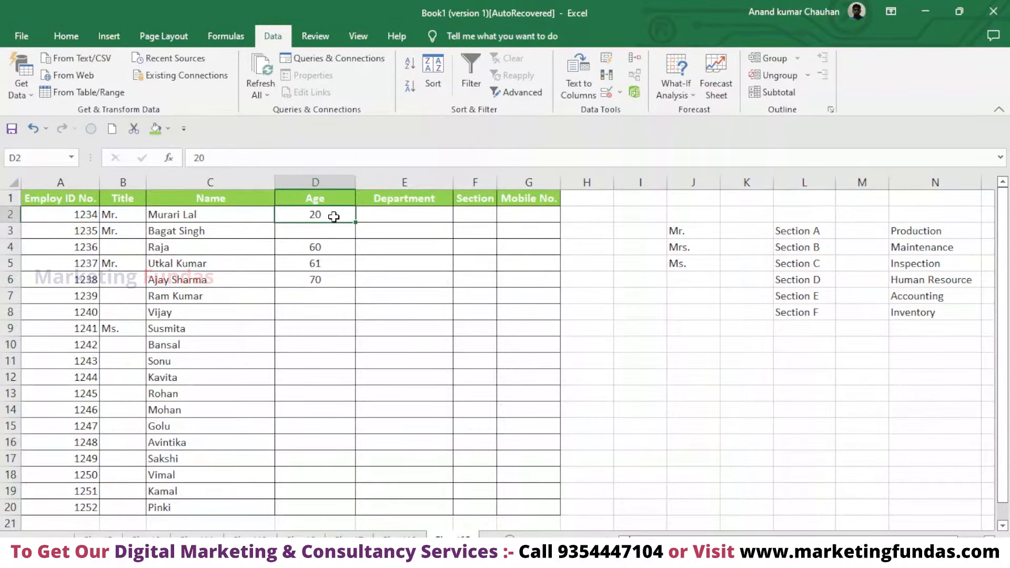
- Clear the test ages from cells D2 to D6 of the Age column
{"action": "left_click_drag", "start_coordinate": [334, 218], "coordinate": [338, 279]}
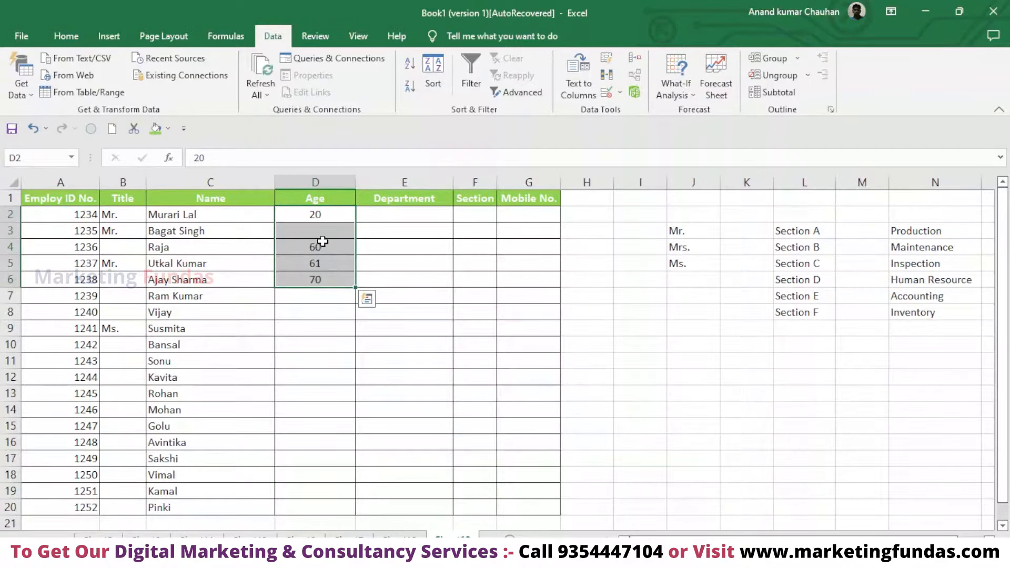
{"action": "key", "text": "Delete"}
{"action": "left_click", "coordinate": [313, 214]}
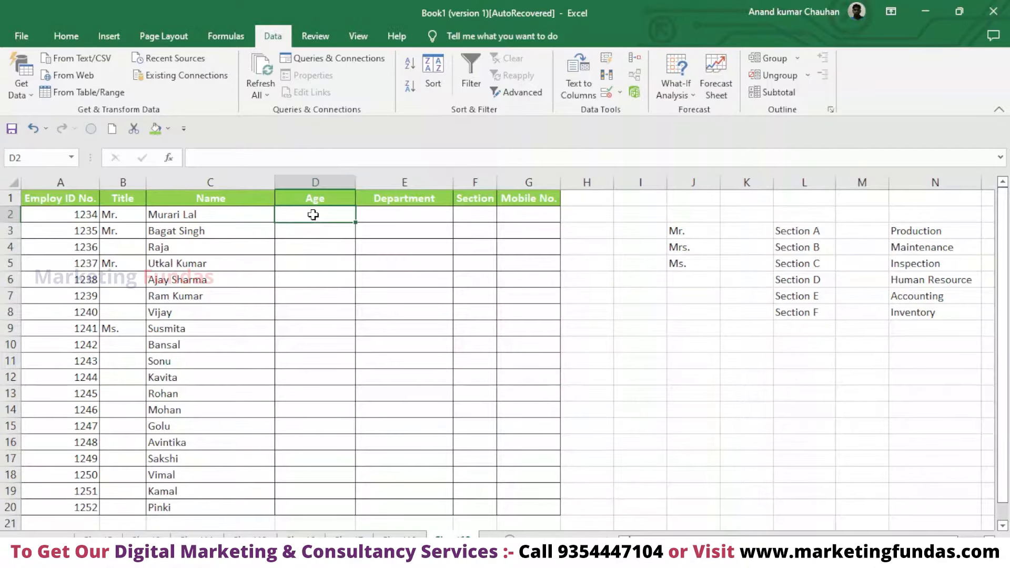
- Extend the whole-number validation rule, between 18 and 60, to all Age cells from D2 to D20
{"action": "left_click_drag", "start_coordinate": [313, 214], "coordinate": [349, 508]}
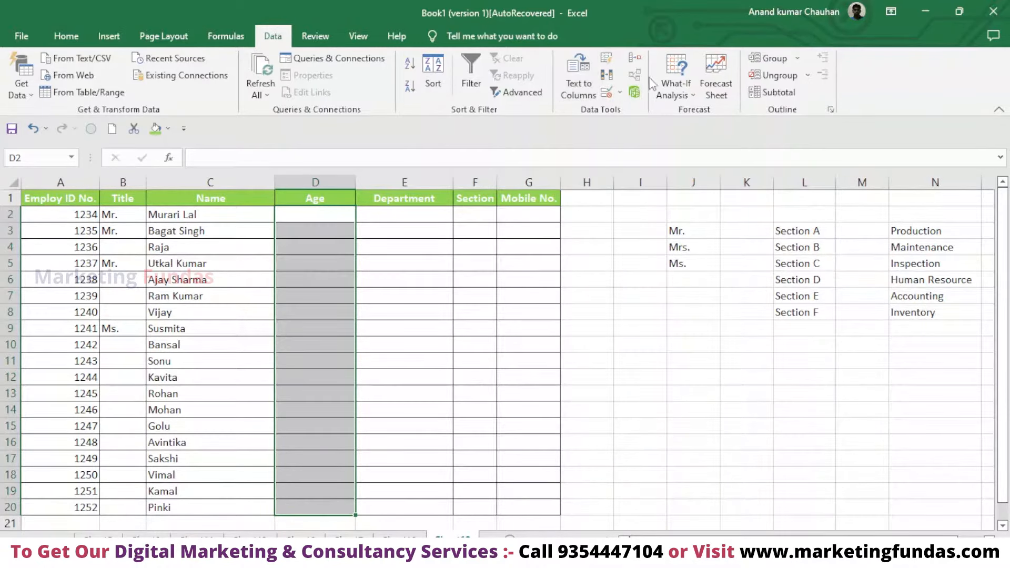
{"action": "left_click", "coordinate": [609, 94]}
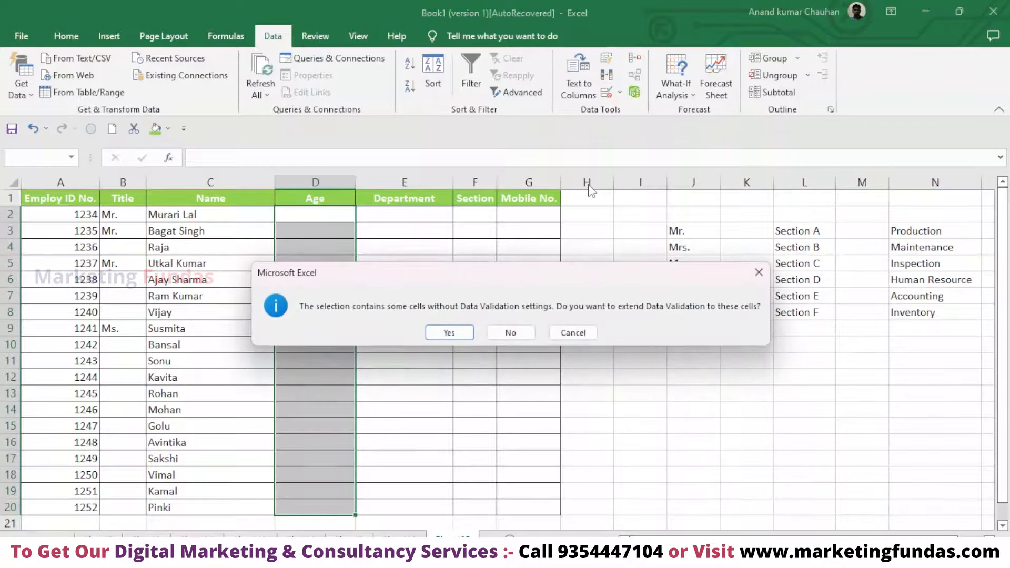
{"action": "left_click", "coordinate": [455, 333]}
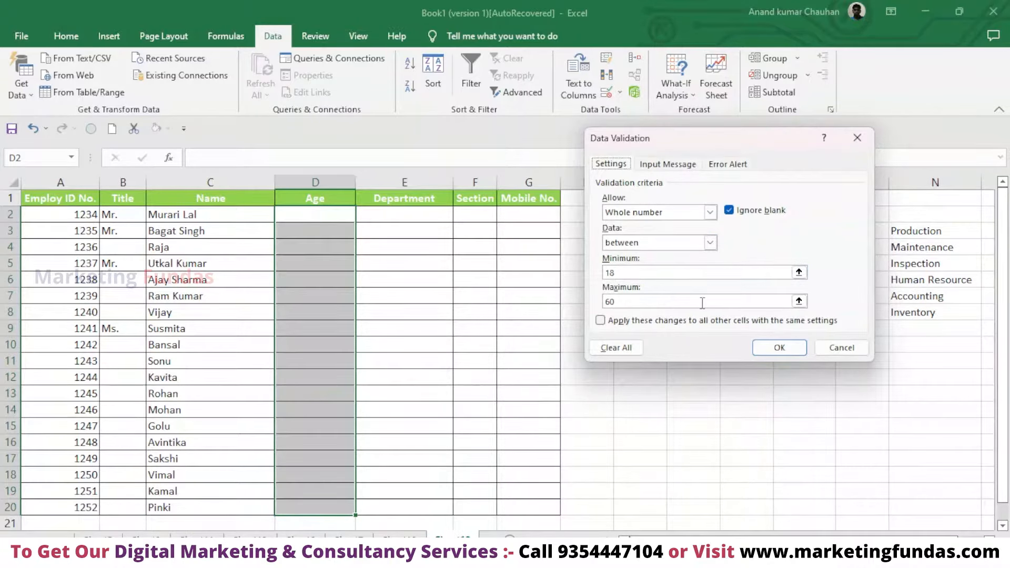
{"action": "left_click", "coordinate": [777, 348]}
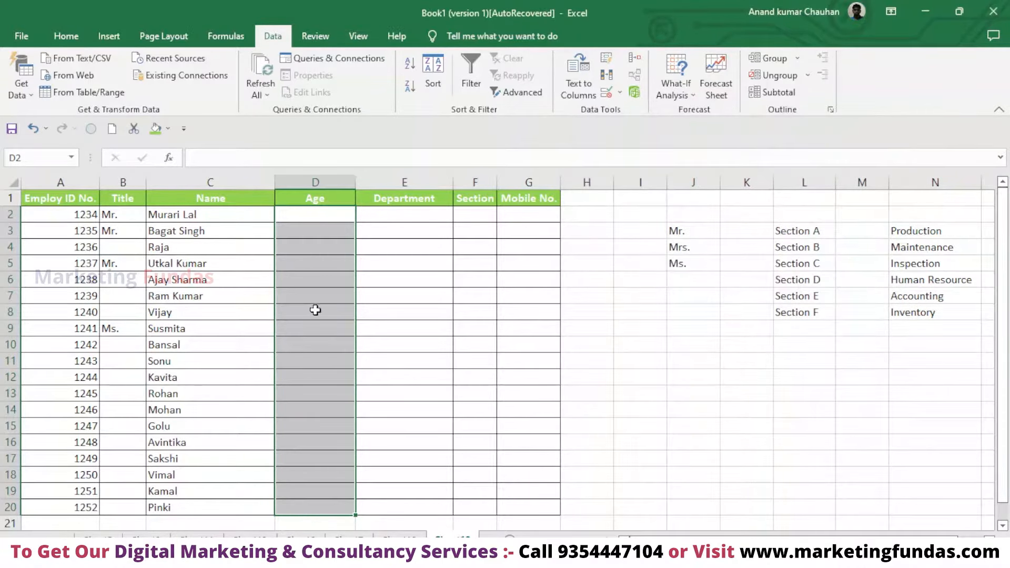
- Try to enter the age 61 in cell D5 to test the extended validation rule
{"action": "left_click", "coordinate": [315, 292]}
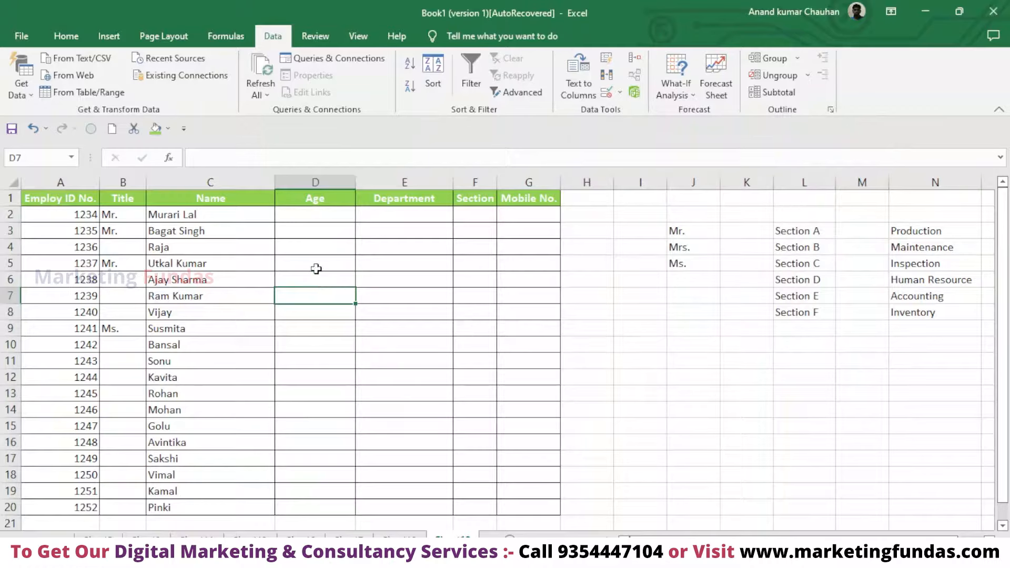
{"action": "left_click", "coordinate": [316, 265]}
{"action": "double_click", "coordinate": [315, 264]}
{"action": "type", "text": "6"}
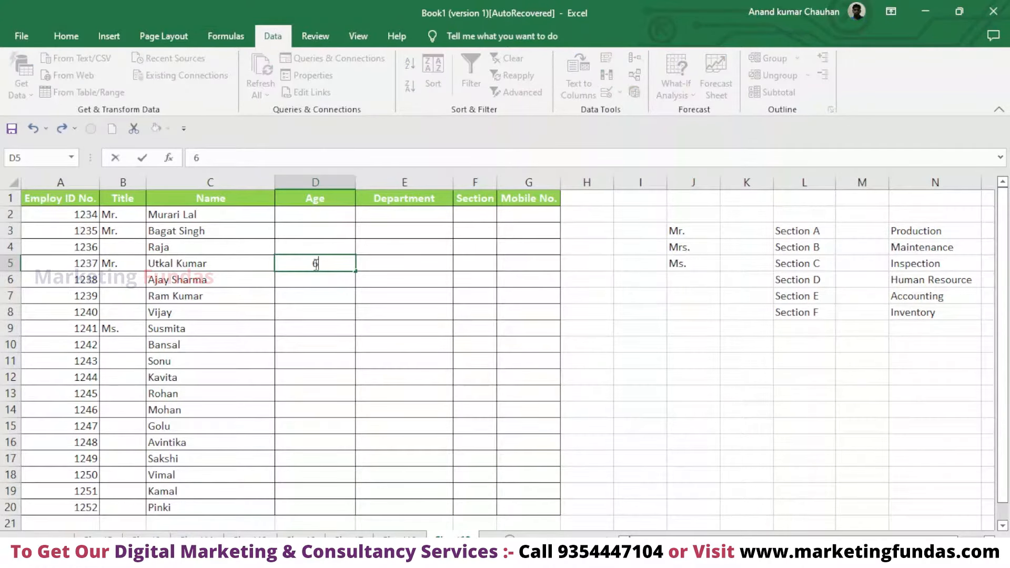
{"action": "type", "text": "1"}
{"action": "key", "text": "Return"}
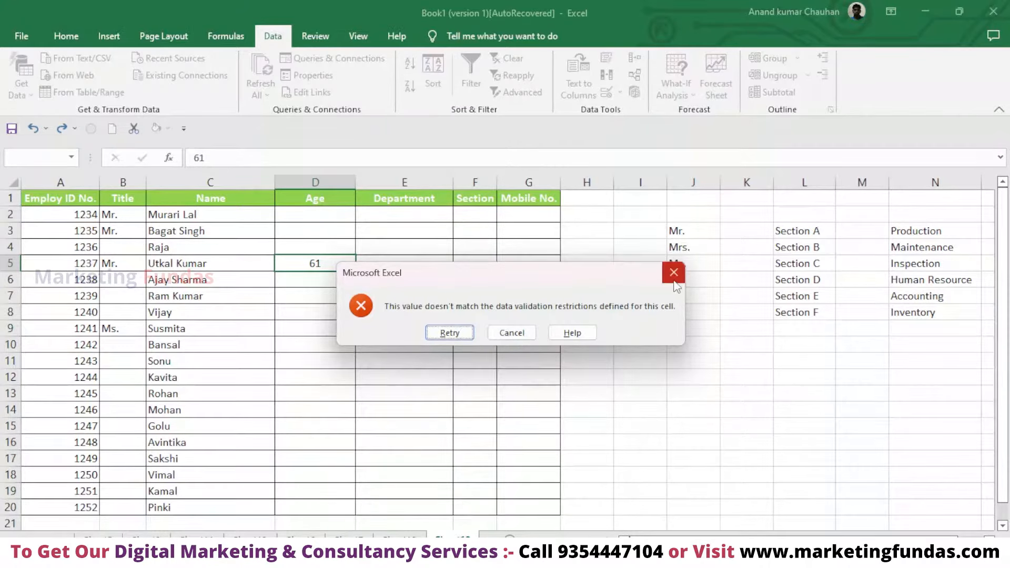
- Retry the entry in cell D5 with the age 60
{"action": "left_click", "coordinate": [448, 331]}
{"action": "key", "text": "BackSpace"}
{"action": "type", "text": "6"}
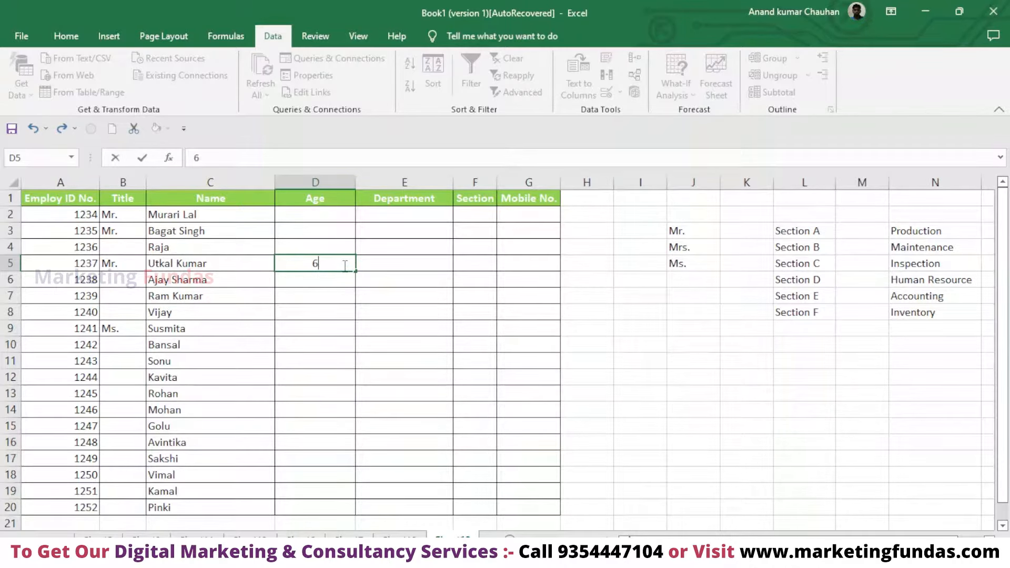
{"action": "type", "text": "0"}
{"action": "key", "text": "Return"}
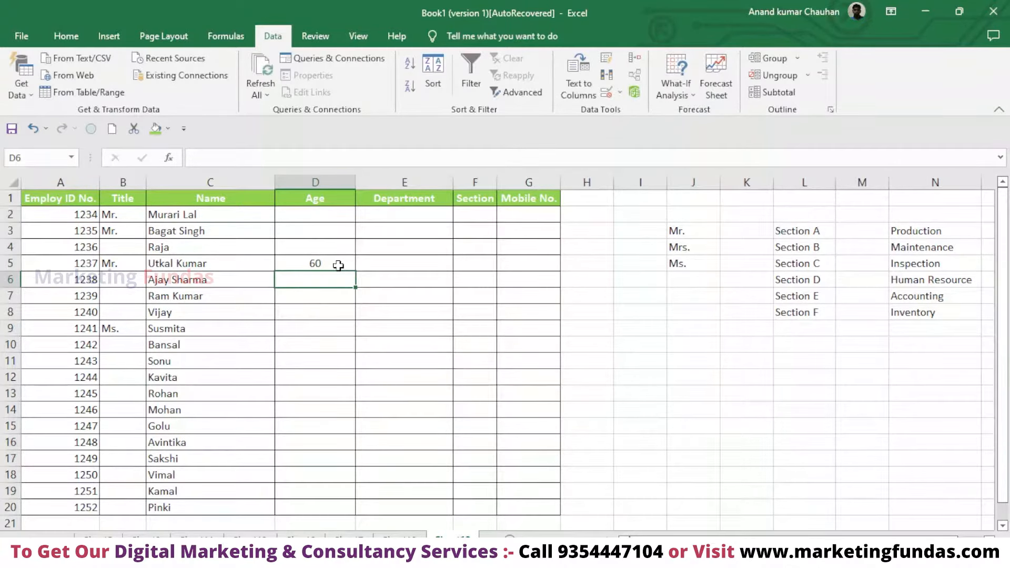
{"action": "left_click", "coordinate": [340, 265]}
{"action": "double_click", "coordinate": [340, 265]}
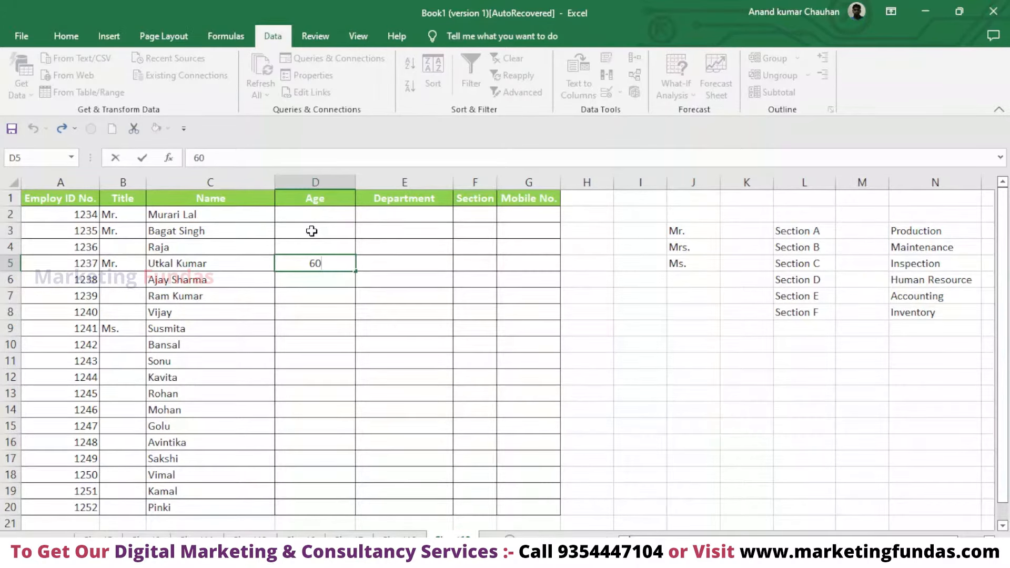
- Set up a data validation rule of type List for the Department cells E2 to E20
{"action": "left_click", "coordinate": [401, 213]}
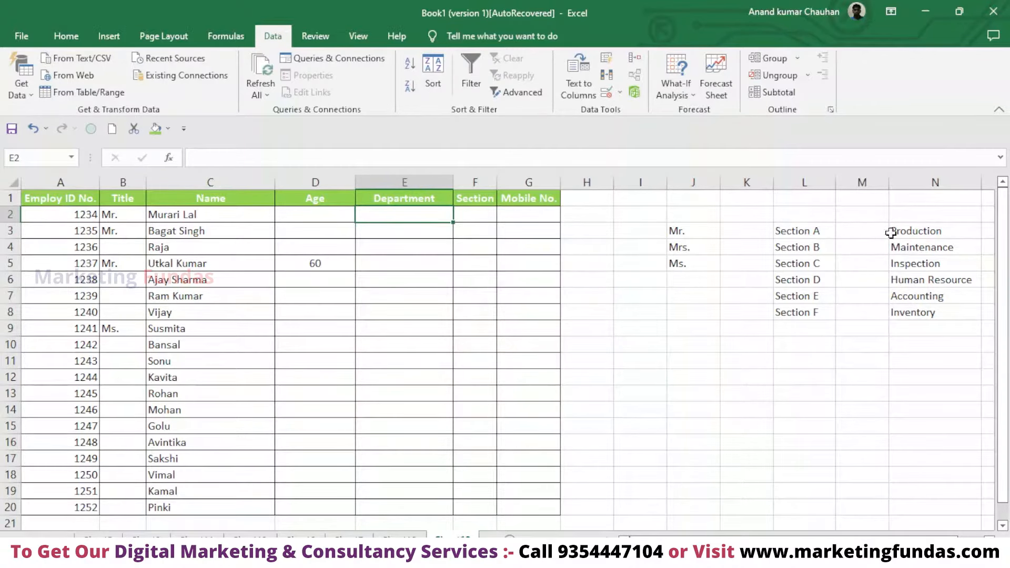
{"action": "left_click_drag", "start_coordinate": [901, 229], "coordinate": [908, 321]}
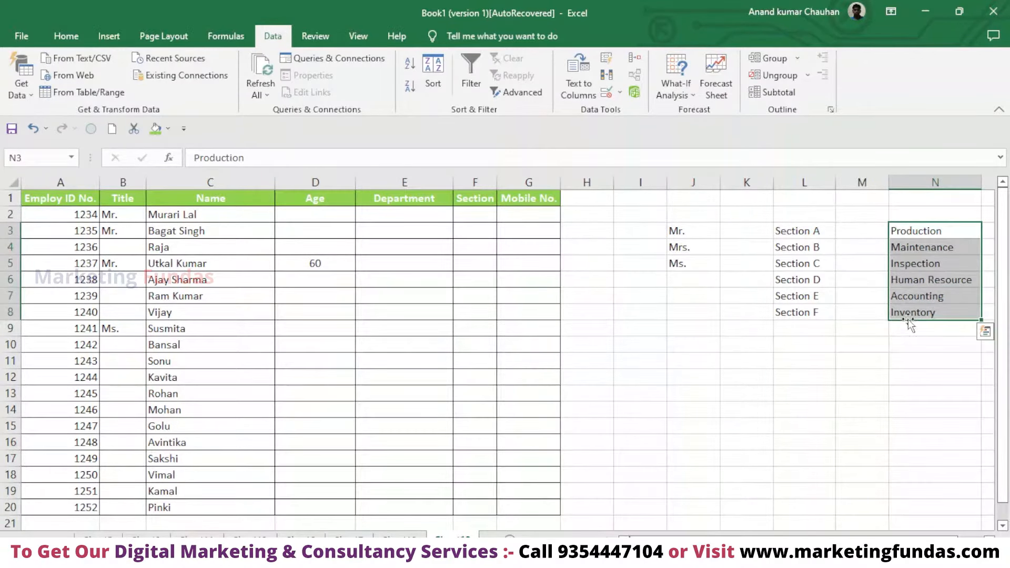
{"action": "left_click", "coordinate": [593, 241]}
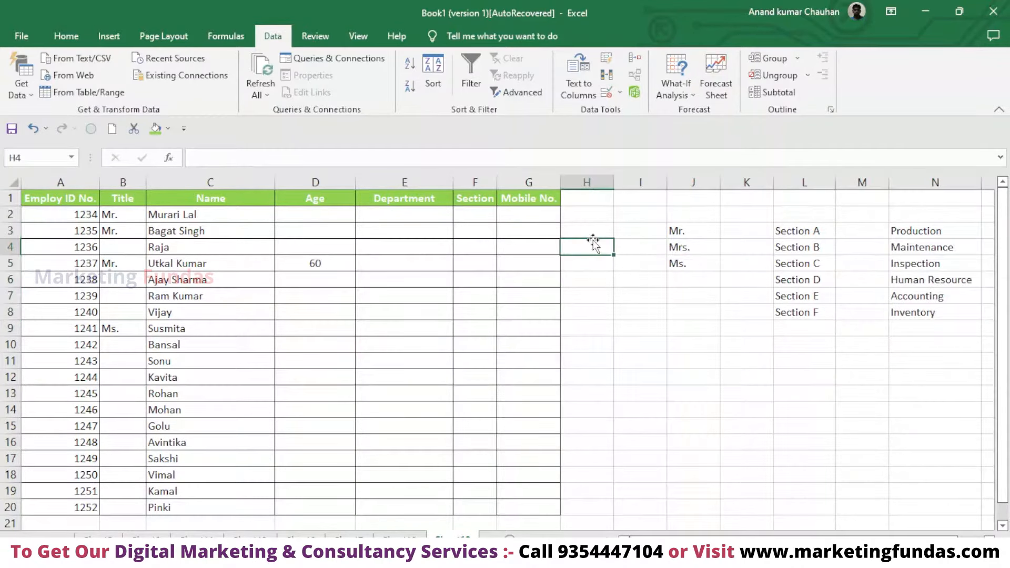
{"action": "left_click", "coordinate": [408, 217]}
{"action": "left_click_drag", "start_coordinate": [424, 215], "coordinate": [422, 504]}
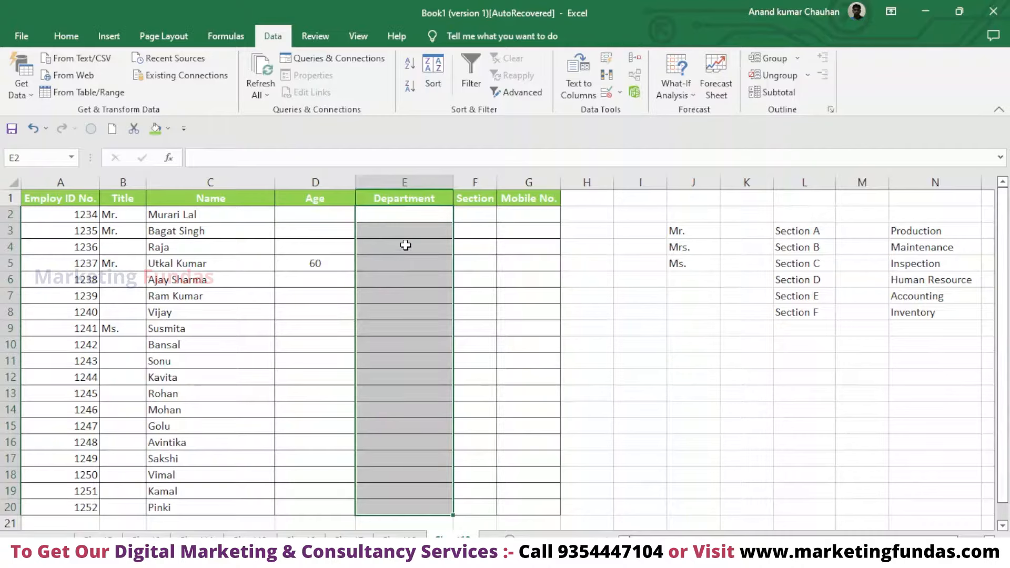
{"action": "left_click", "coordinate": [610, 92]}
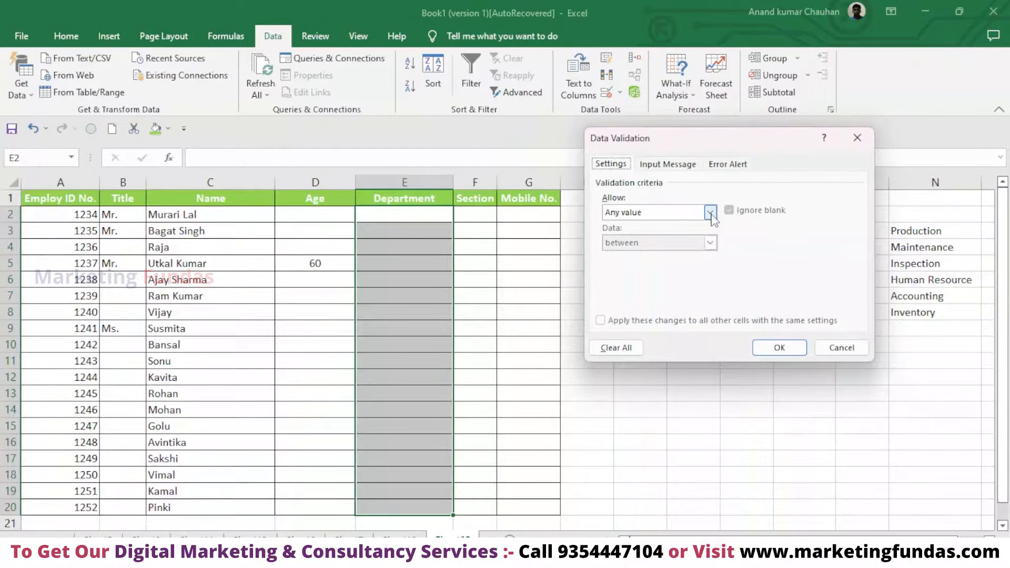
{"action": "left_click", "coordinate": [710, 213]}
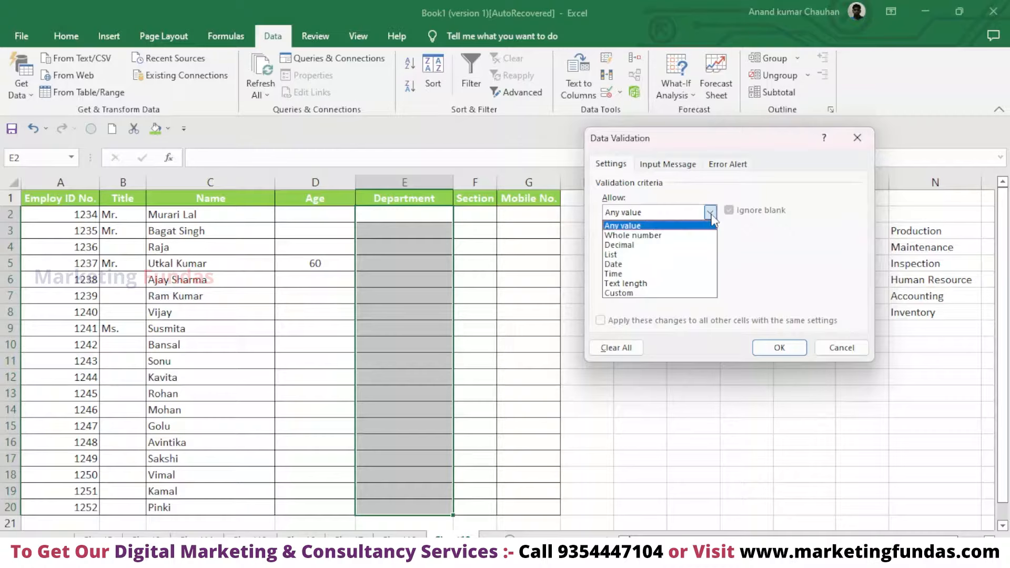
{"action": "left_click", "coordinate": [630, 256]}
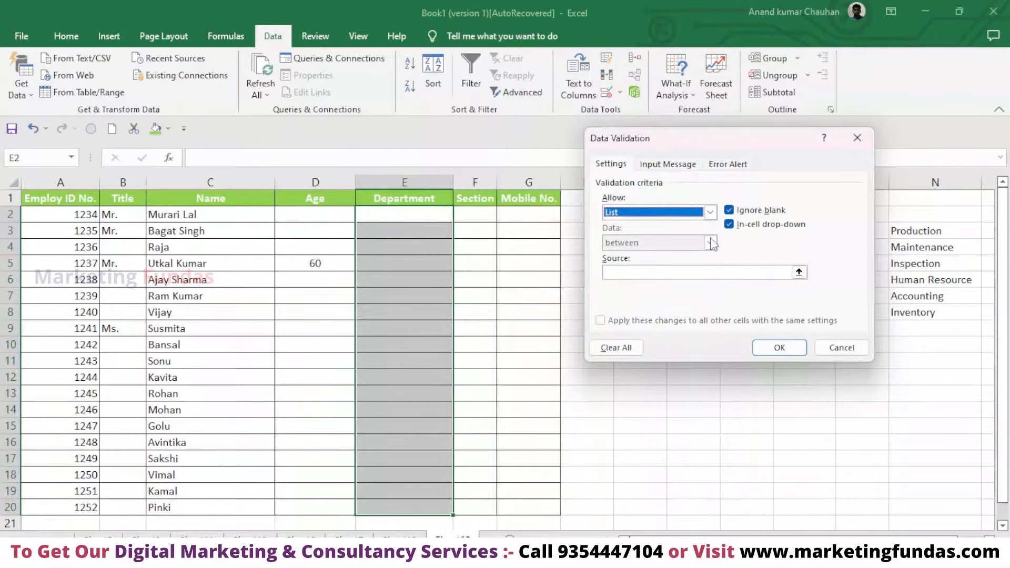
- Use the department names in N3:N8 as the list source and apply the rule
{"action": "left_click", "coordinate": [739, 271]}
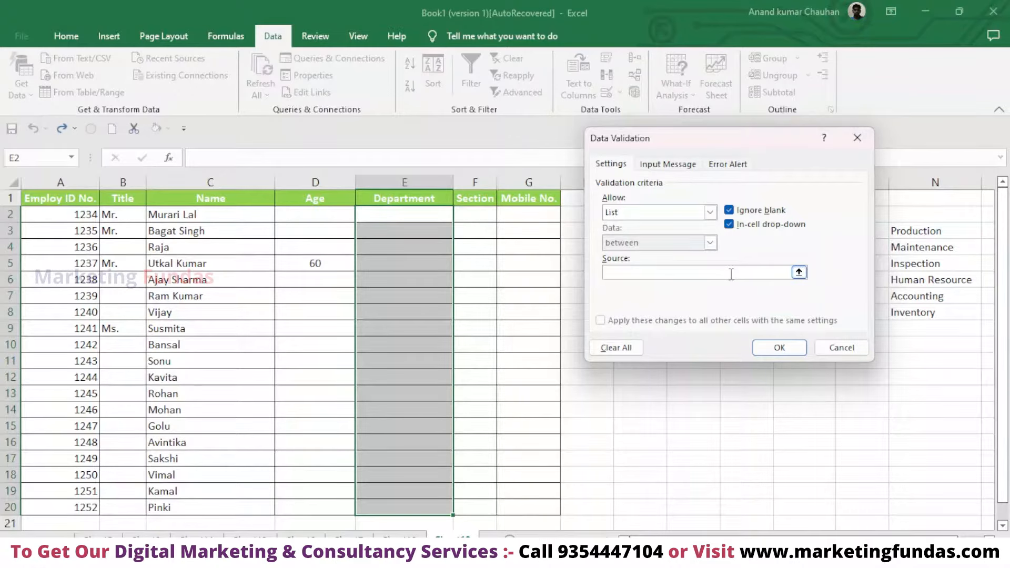
{"action": "left_click_drag", "start_coordinate": [725, 141], "coordinate": [508, 135]}
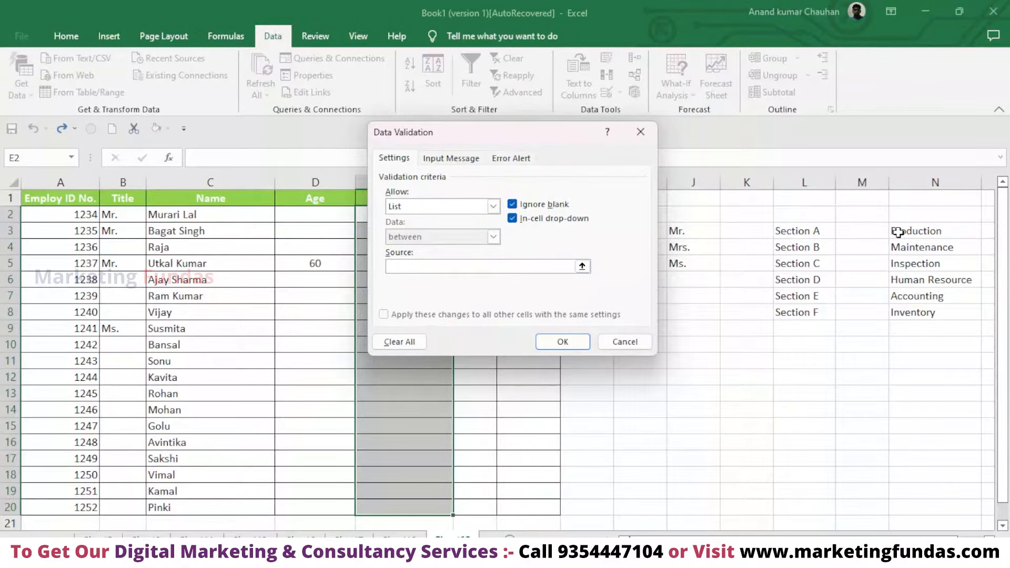
{"action": "left_click_drag", "start_coordinate": [897, 231], "coordinate": [920, 313]}
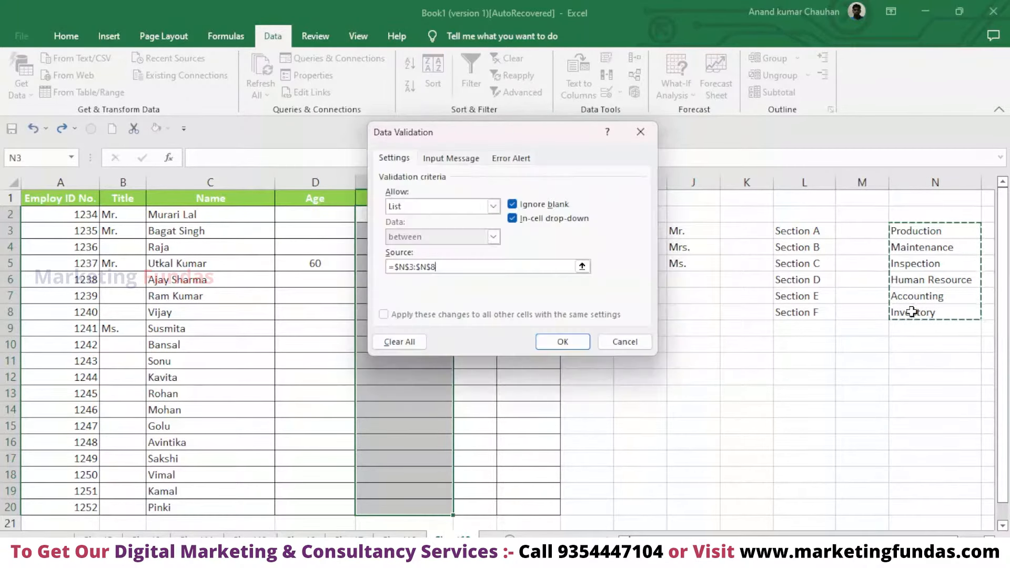
{"action": "left_click", "coordinate": [562, 343]}
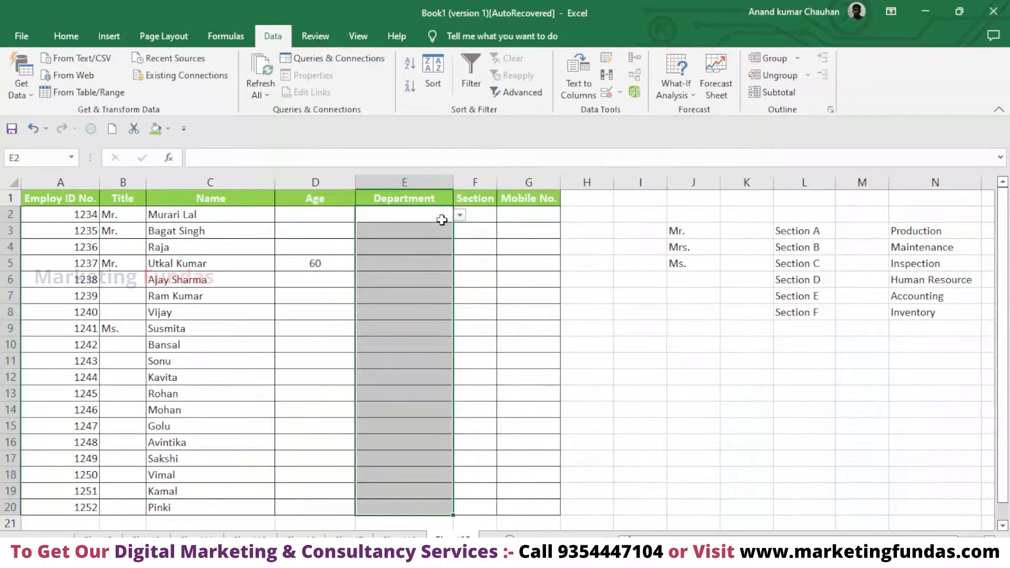
- Review the department choices offered by the drop-down list in cell E2
{"action": "left_click", "coordinate": [440, 265]}
{"action": "left_click", "coordinate": [404, 215]}
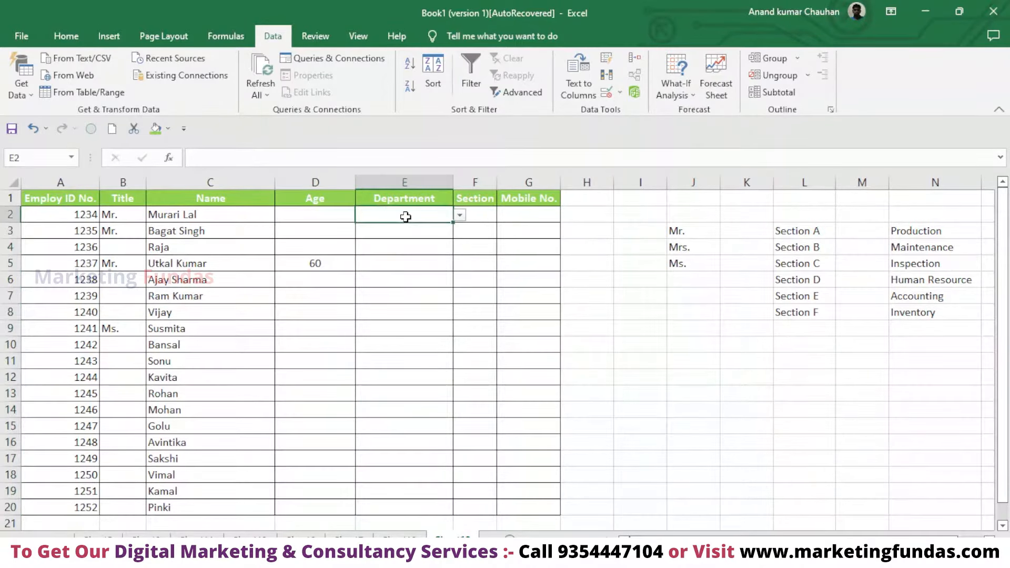
{"action": "left_click", "coordinate": [460, 216]}
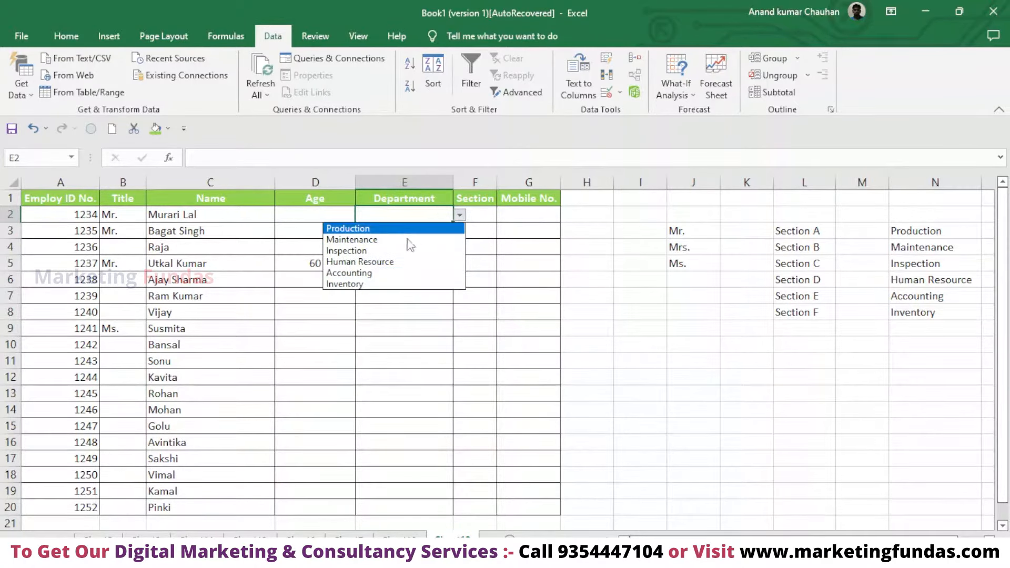
{"action": "key", "text": "Escape"}
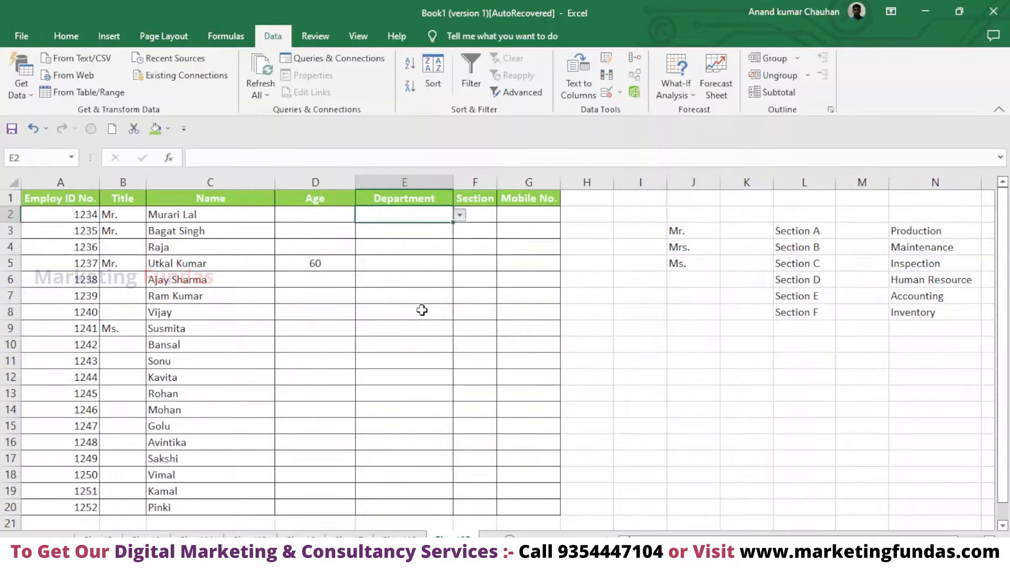
{"action": "left_click", "coordinate": [421, 309]}
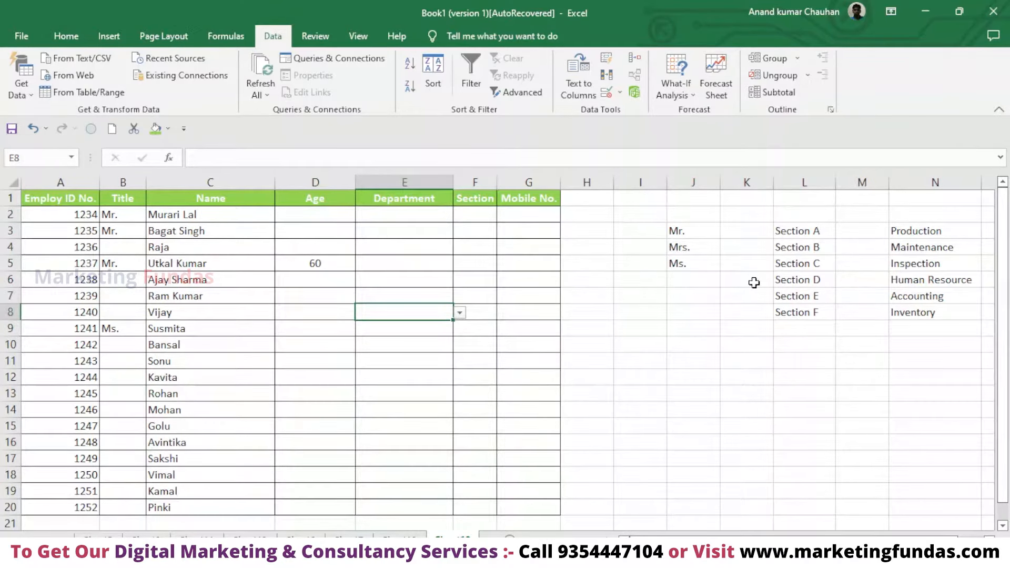
- Choose Maintenance from the department drop-down list for both cells E2 and E3
{"action": "left_click", "coordinate": [424, 215]}
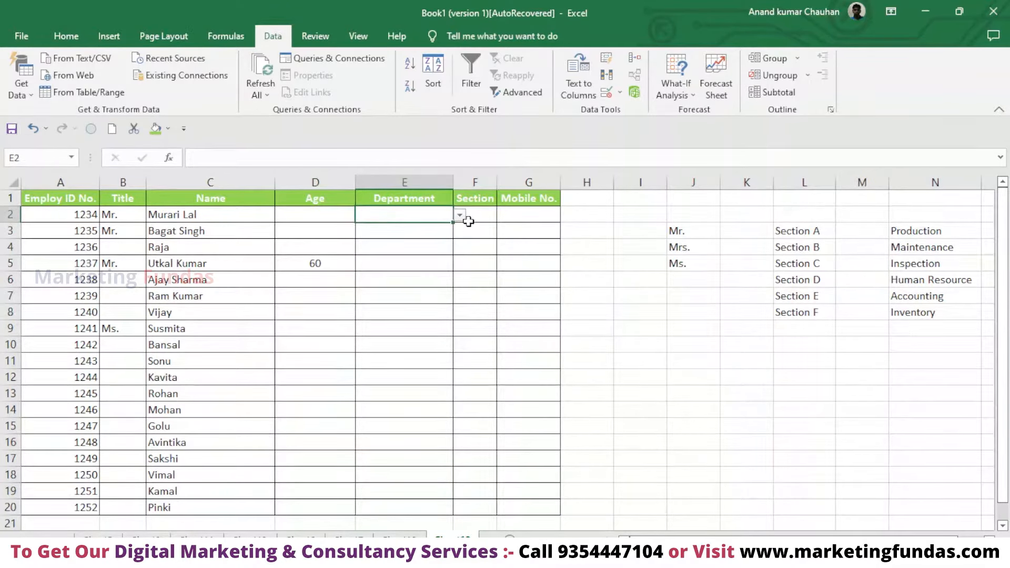
{"action": "left_click", "coordinate": [460, 216]}
{"action": "left_click", "coordinate": [428, 238]}
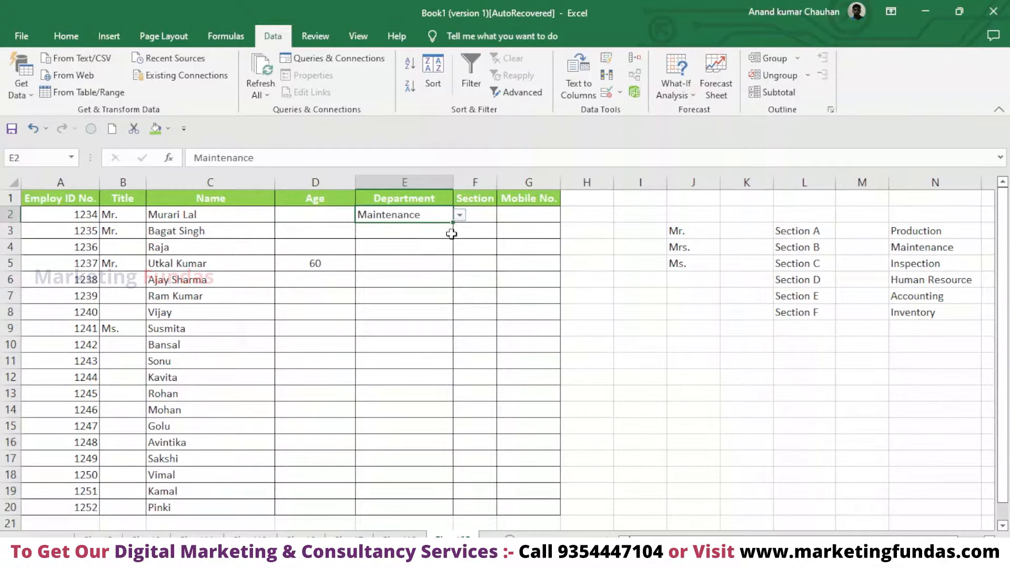
{"action": "left_click", "coordinate": [451, 235]}
{"action": "left_click", "coordinate": [460, 232]}
{"action": "left_click", "coordinate": [439, 255]}
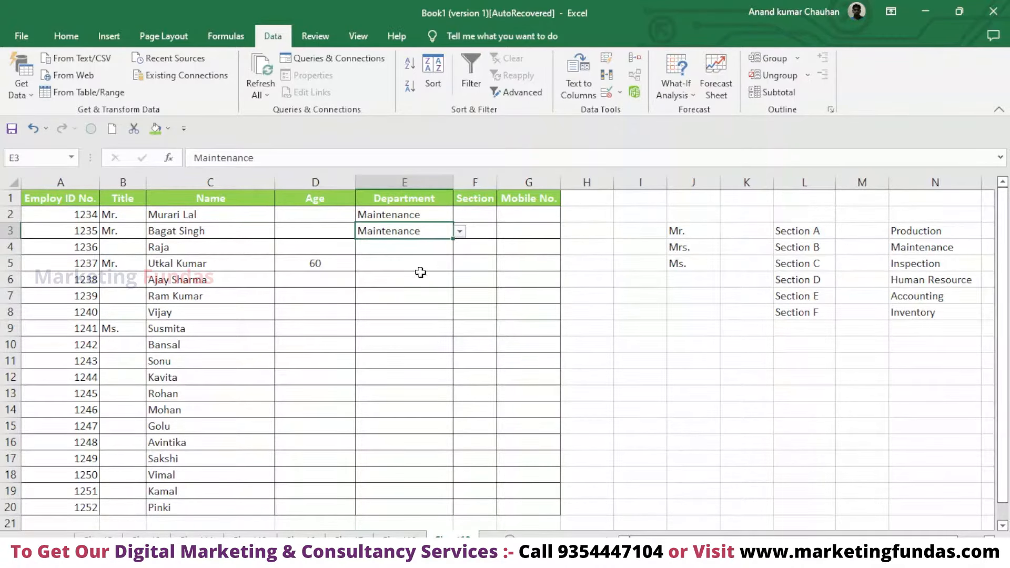
- Choose the department Inspection for cell E5 and Accounting for cell E6 from their drop-down lists
{"action": "left_click", "coordinate": [424, 258]}
{"action": "left_click", "coordinate": [460, 263]}
{"action": "left_click", "coordinate": [408, 297]}
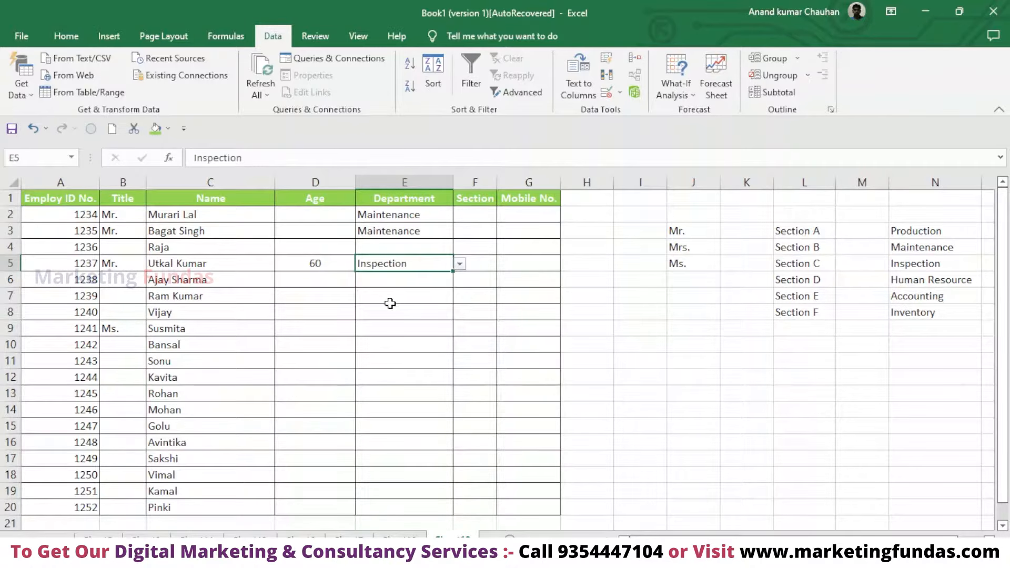
{"action": "left_click", "coordinate": [417, 287]}
{"action": "left_click", "coordinate": [459, 280]}
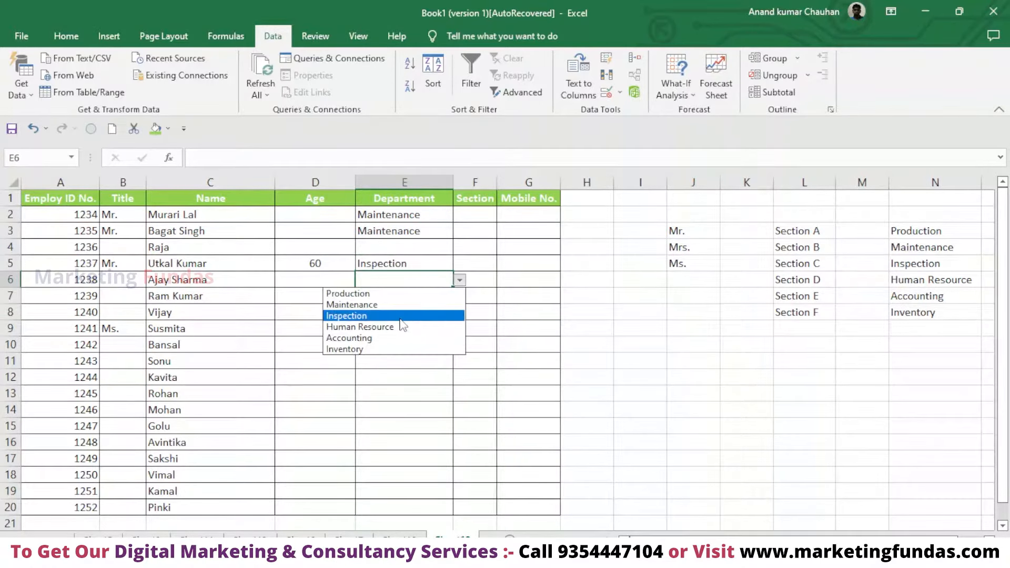
{"action": "left_click", "coordinate": [398, 340]}
- Choose the department Inventory for cell E7 from its drop-down list
{"action": "left_click", "coordinate": [447, 298]}
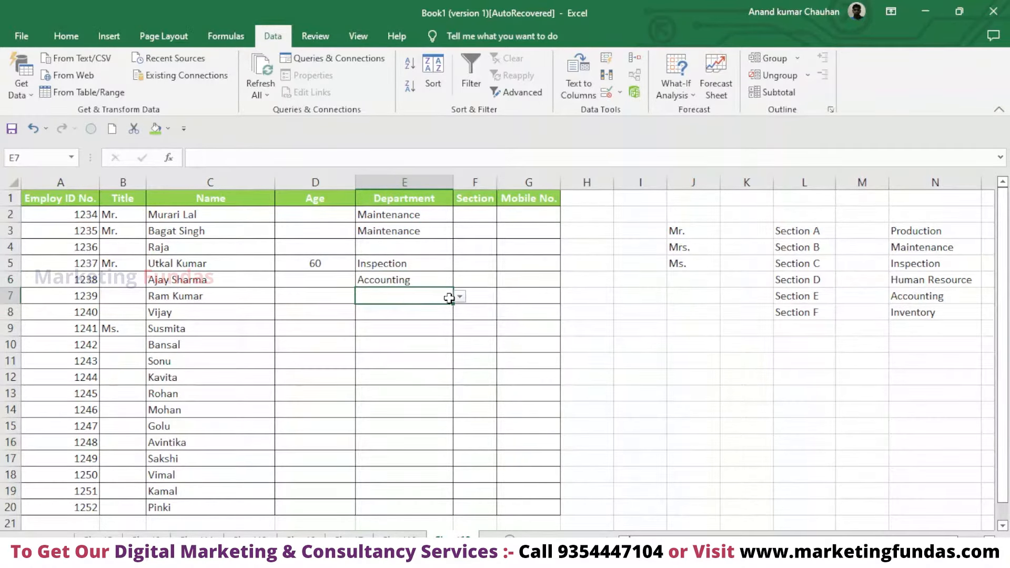
{"action": "left_click", "coordinate": [460, 296]}
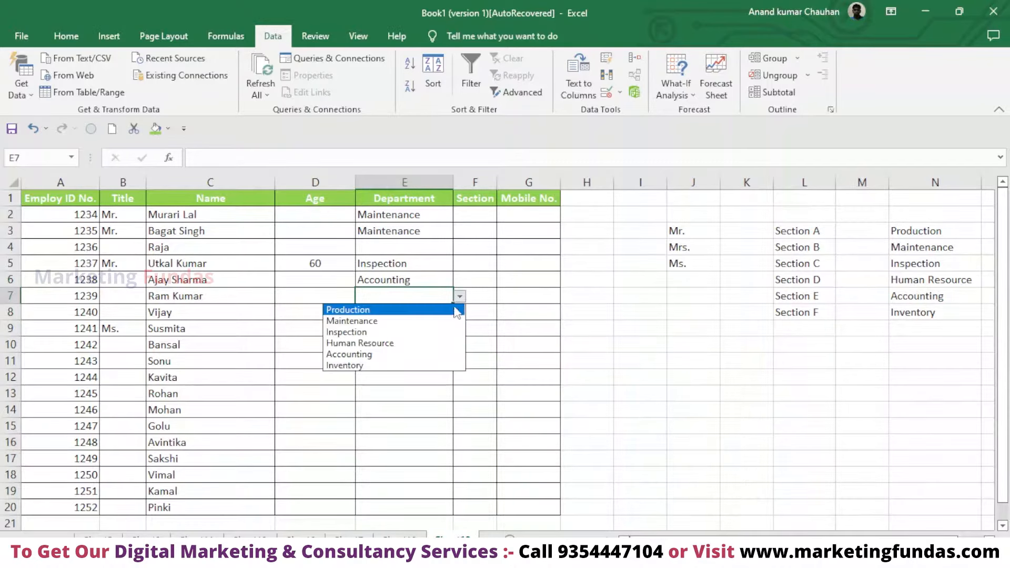
{"action": "left_click", "coordinate": [393, 365]}
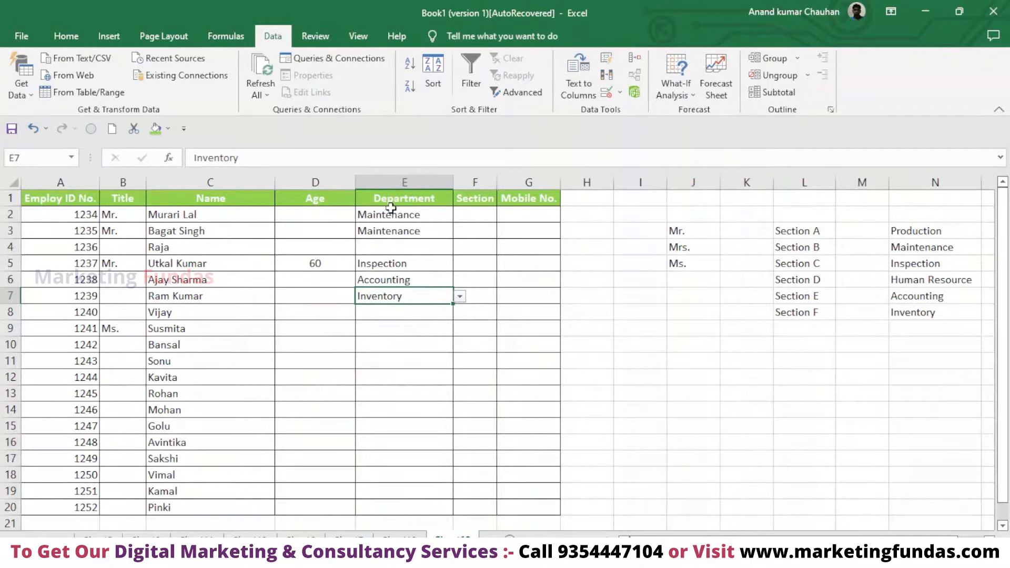
- Widen the Section column (F) of the employee table slightly
{"action": "left_click", "coordinate": [481, 216]}
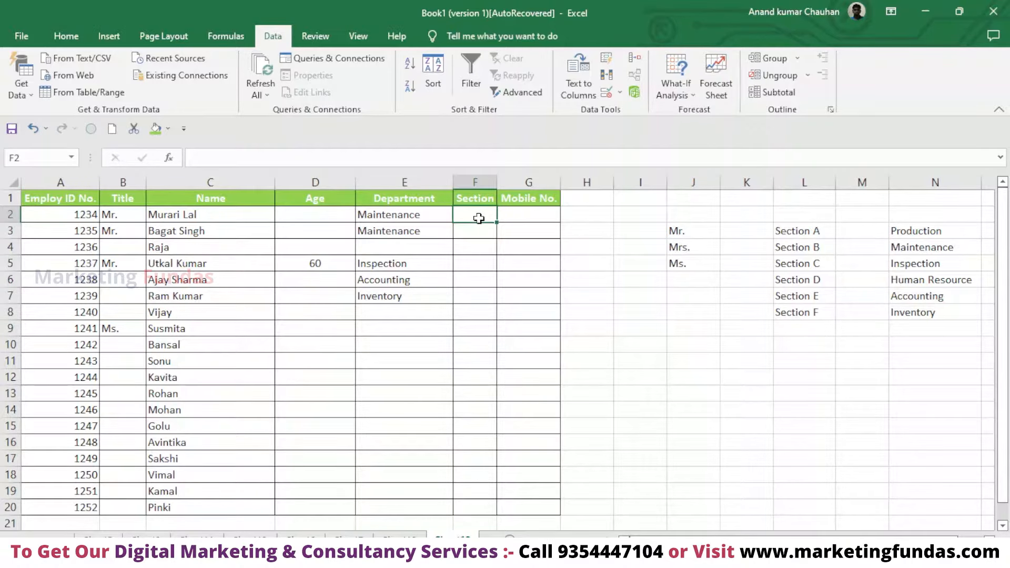
{"action": "left_click", "coordinate": [489, 262]}
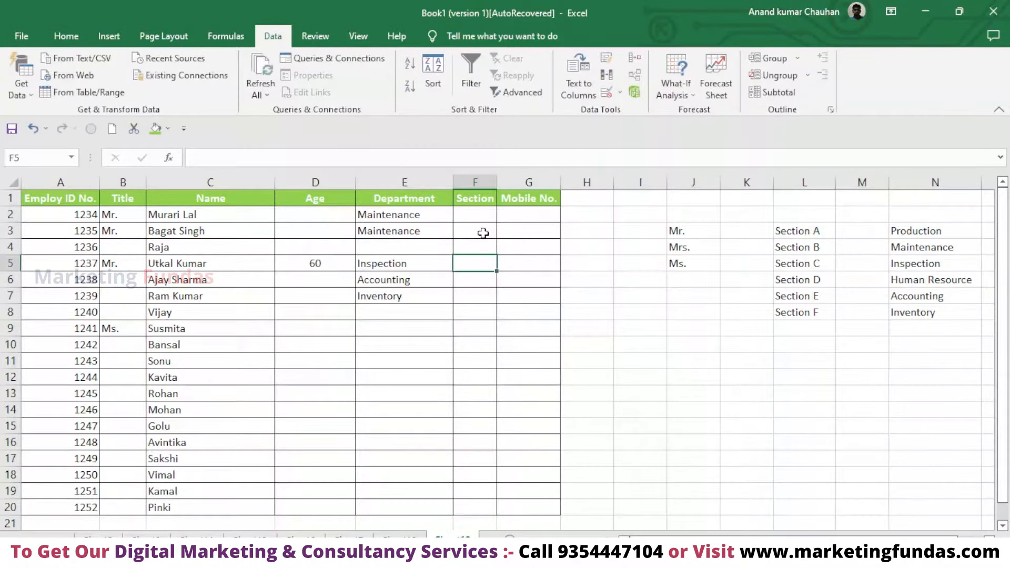
{"action": "left_click_drag", "start_coordinate": [496, 173], "coordinate": [515, 173]}
{"action": "left_click", "coordinate": [494, 212]}
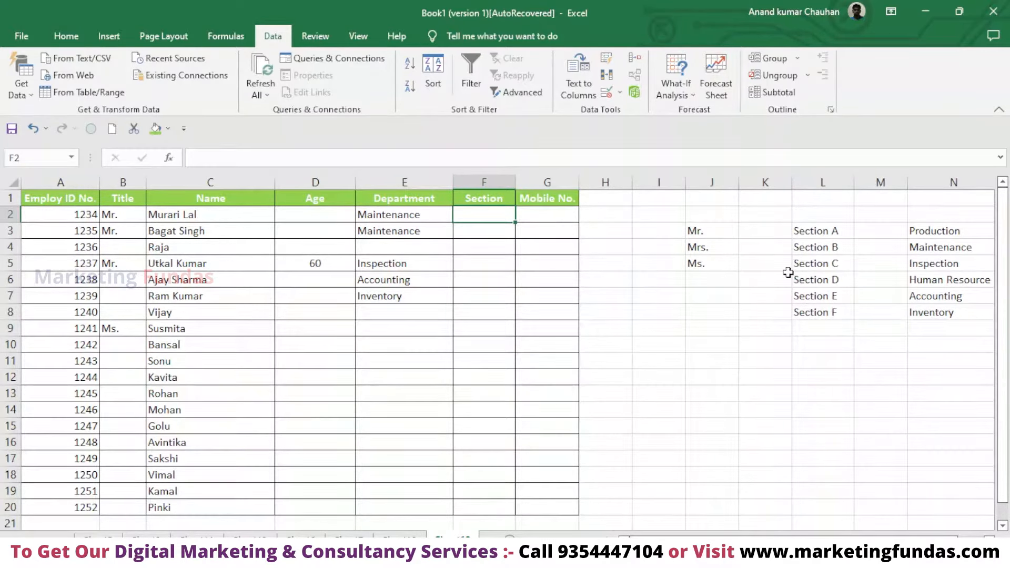
- Add list data validation to the Section cells F2:F20, using the section names in =$L$3:$L$8 as the source
{"action": "double_click", "coordinate": [480, 215]}
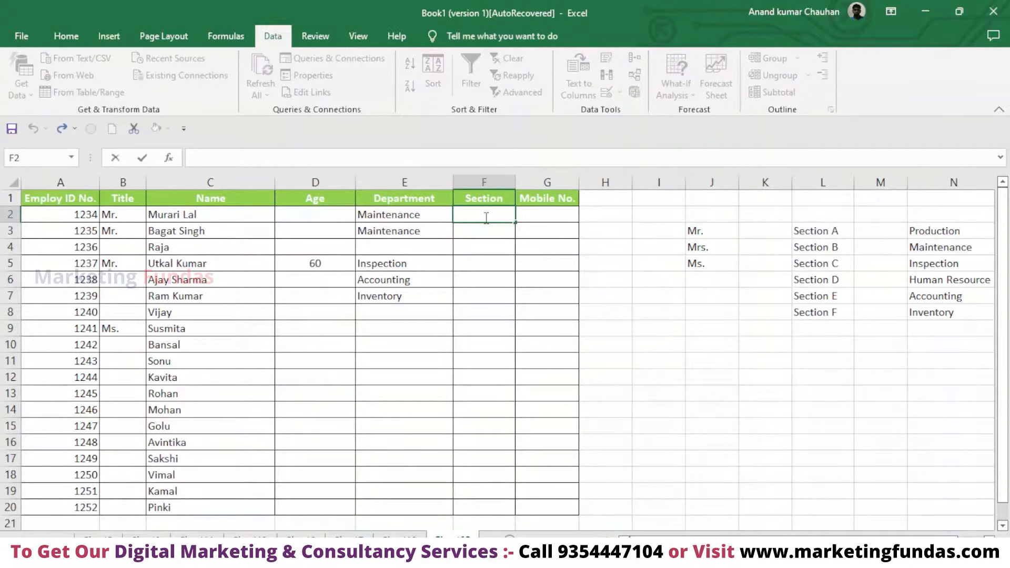
{"action": "left_click", "coordinate": [481, 264]}
{"action": "left_click_drag", "start_coordinate": [490, 211], "coordinate": [470, 506]}
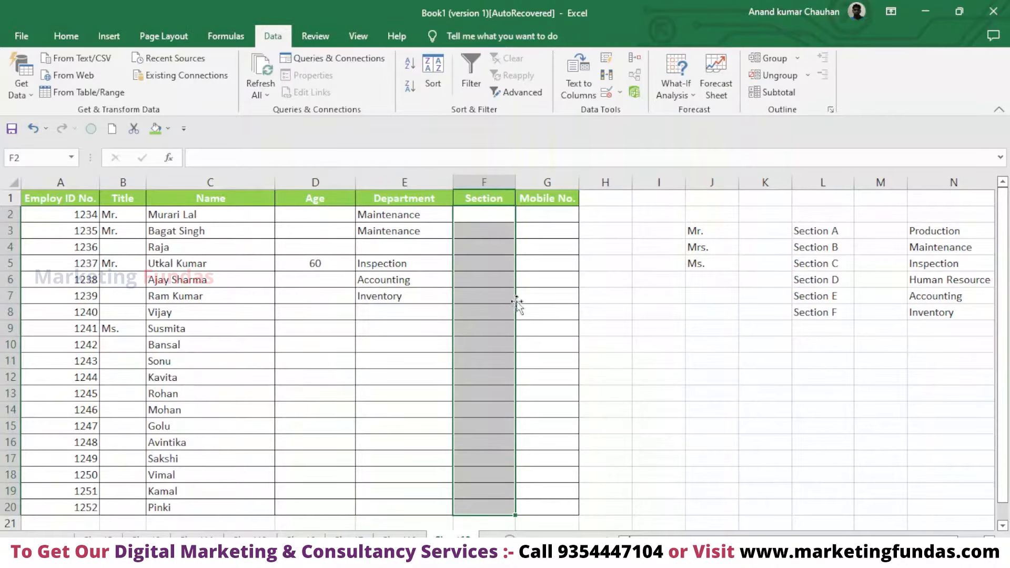
{"action": "left_click", "coordinate": [619, 92]}
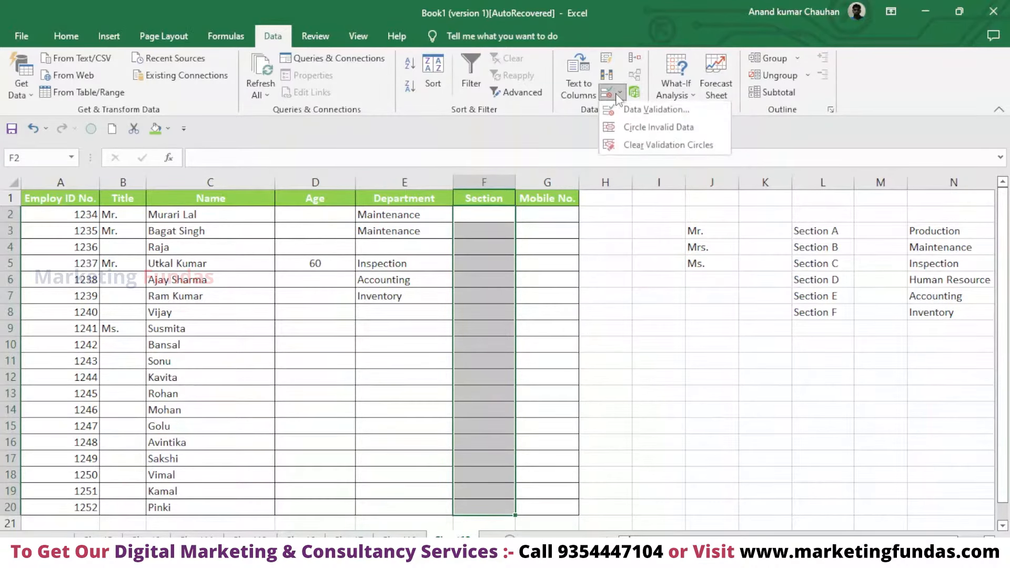
{"action": "left_click", "coordinate": [634, 108]}
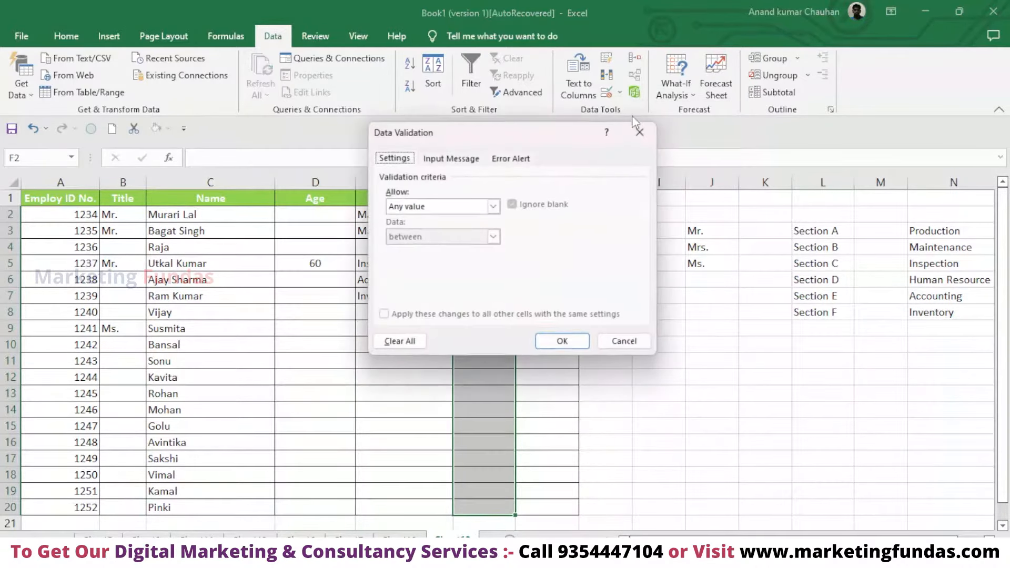
{"action": "left_click", "coordinate": [493, 206]}
{"action": "left_click", "coordinate": [456, 248]}
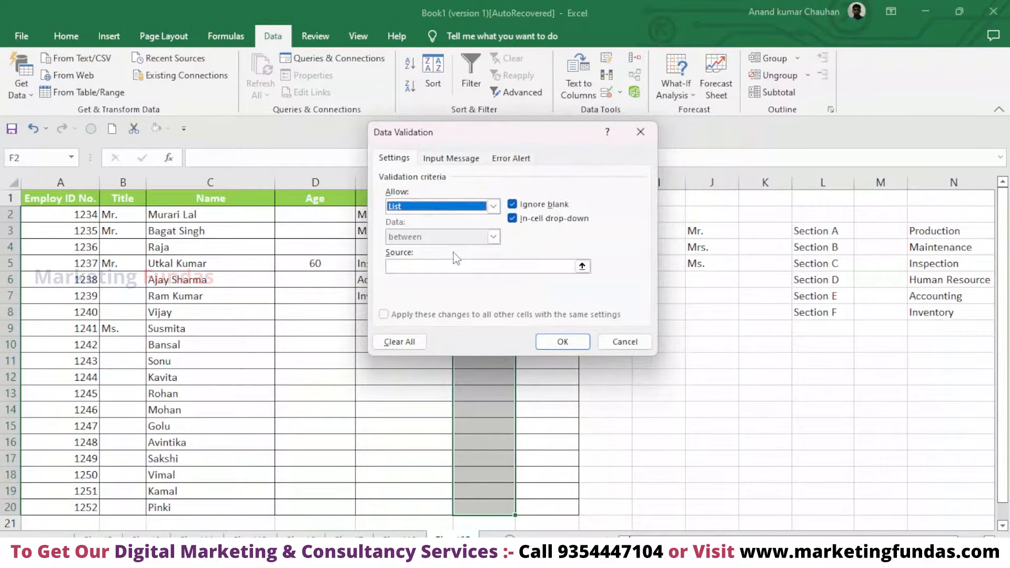
{"action": "left_click", "coordinate": [502, 267]}
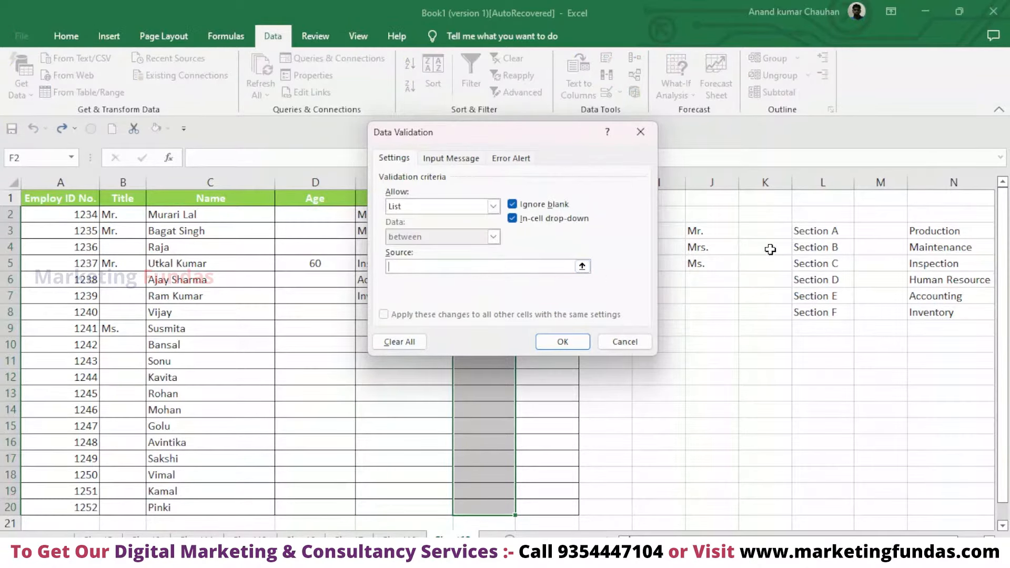
{"action": "left_click_drag", "start_coordinate": [805, 232], "coordinate": [808, 313]}
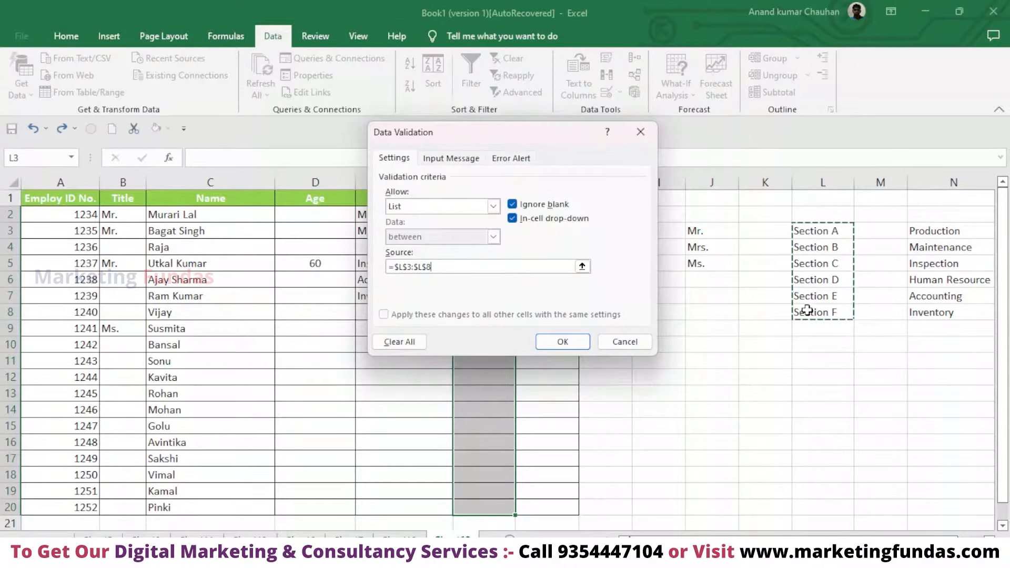
{"action": "left_click", "coordinate": [562, 341]}
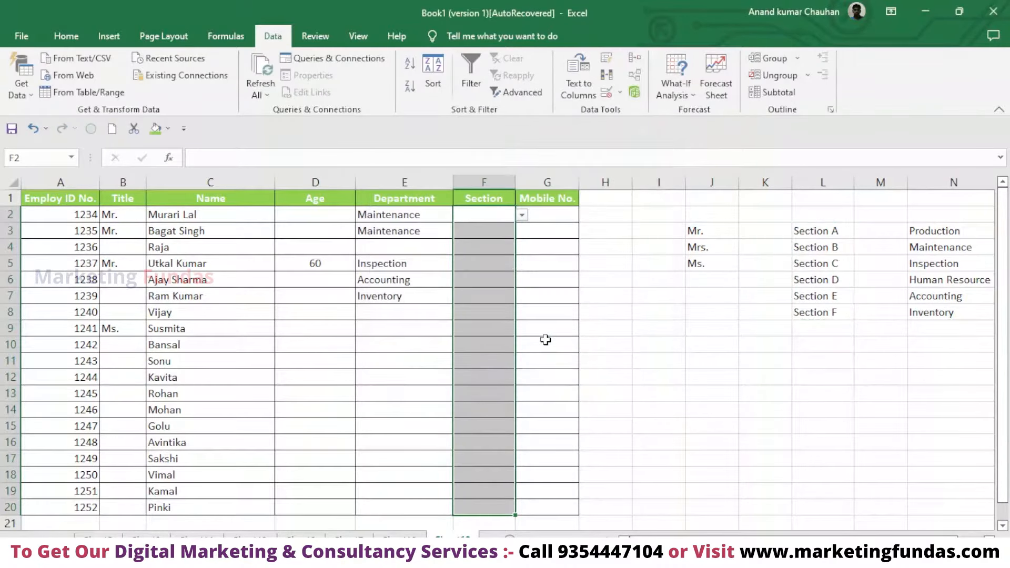
- Choose Section A for cell F2 from its drop-down list
{"action": "left_click", "coordinate": [481, 231]}
{"action": "left_click", "coordinate": [480, 216]}
{"action": "left_click", "coordinate": [522, 215]}
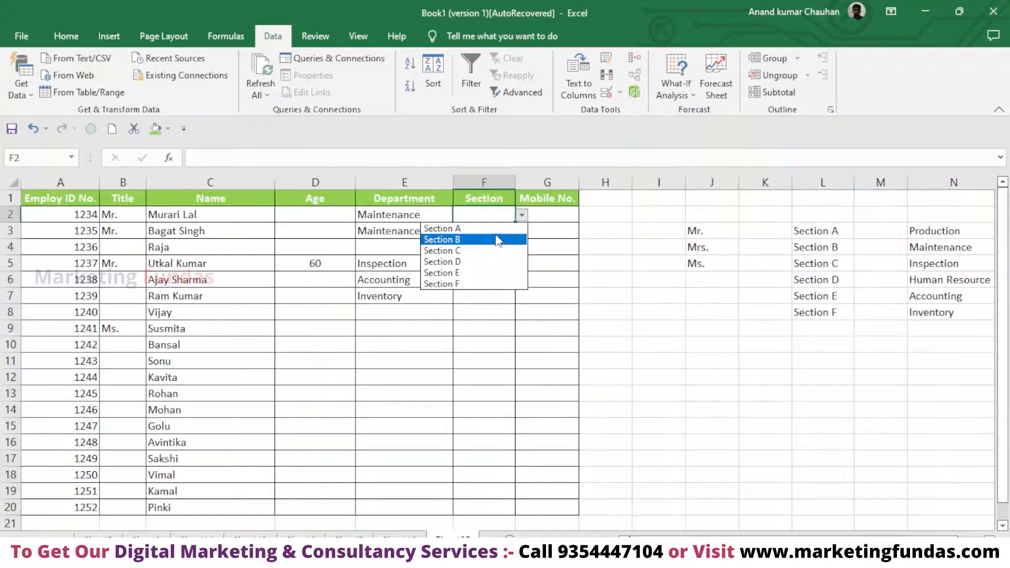
{"action": "left_click", "coordinate": [480, 230]}
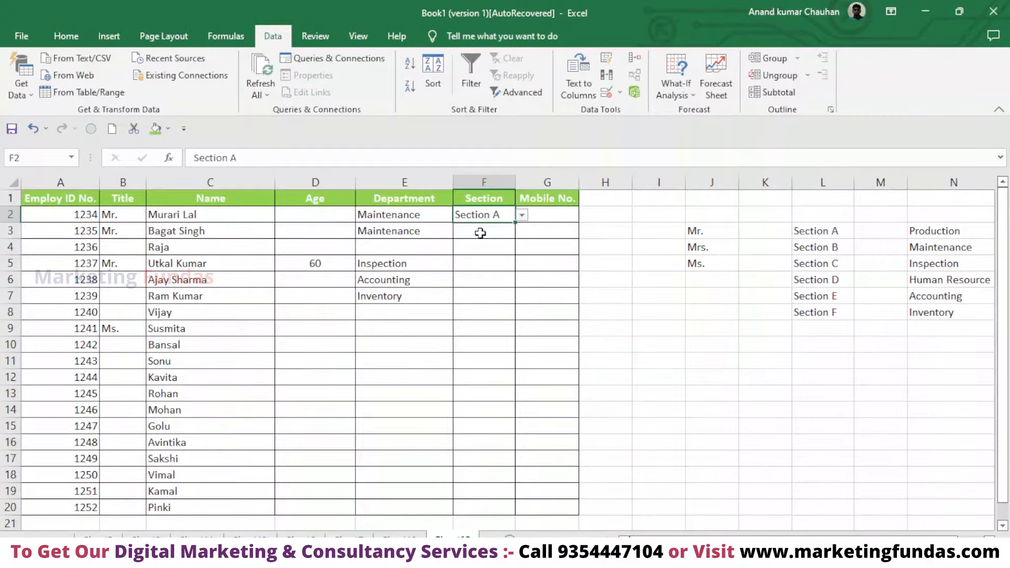
- Choose Section D for both cells F3 and F4 from their drop-down lists
{"action": "left_click", "coordinate": [484, 231]}
{"action": "left_click", "coordinate": [528, 231]}
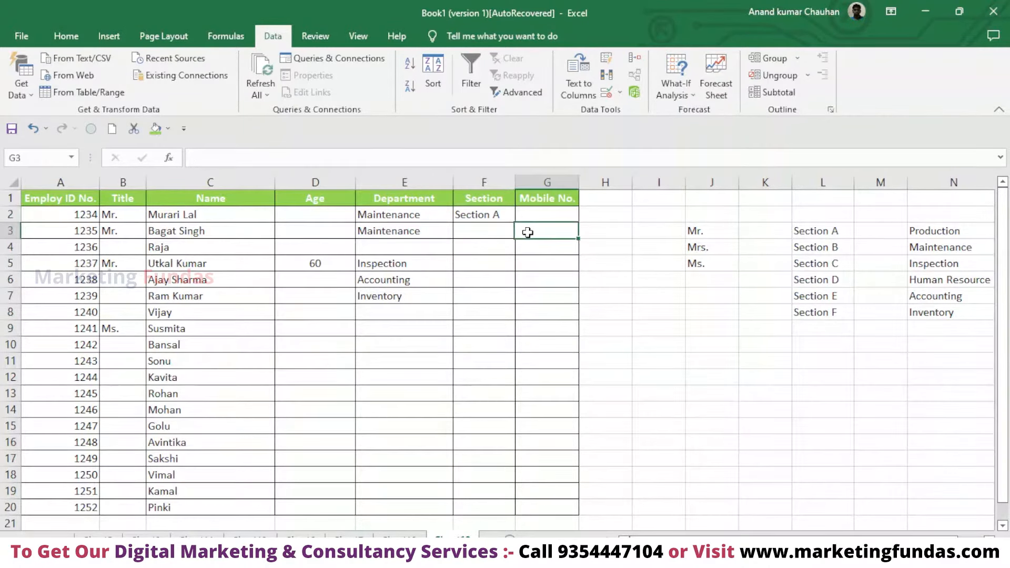
{"action": "left_click", "coordinate": [501, 231]}
{"action": "left_click", "coordinate": [522, 231]}
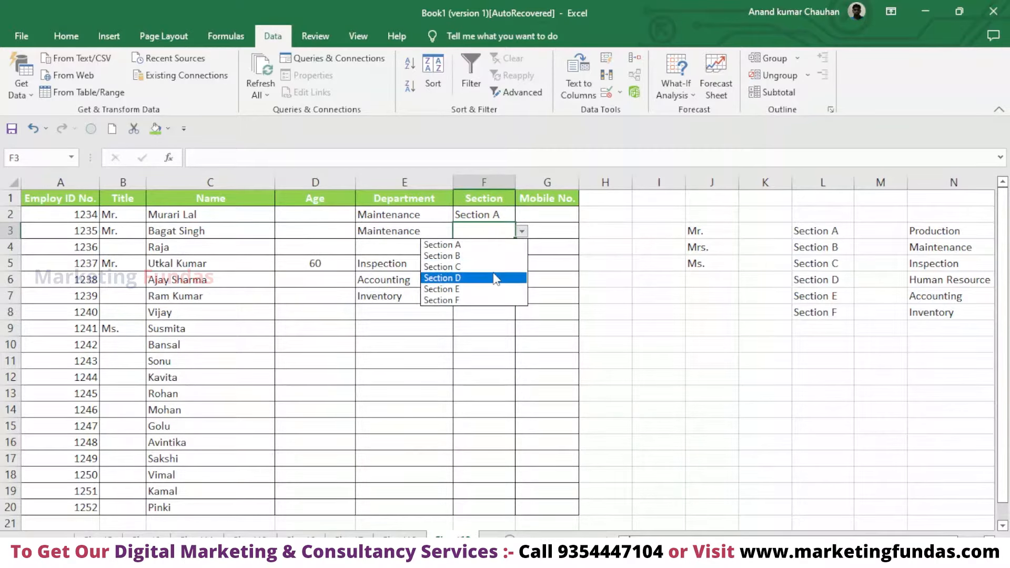
{"action": "left_click", "coordinate": [495, 277]}
{"action": "left_click", "coordinate": [497, 249]}
{"action": "left_click", "coordinate": [521, 247]}
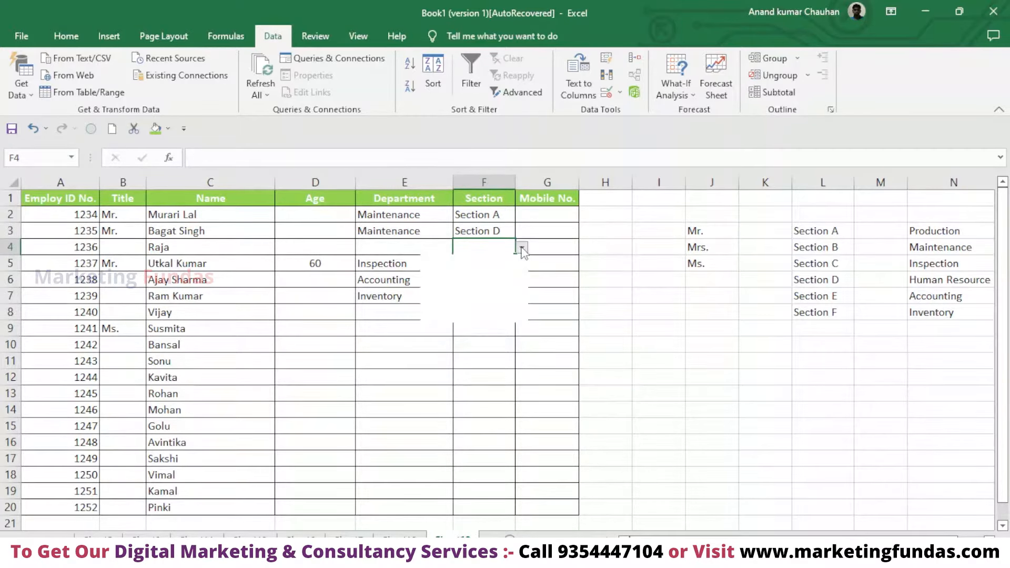
{"action": "left_click", "coordinate": [497, 296]}
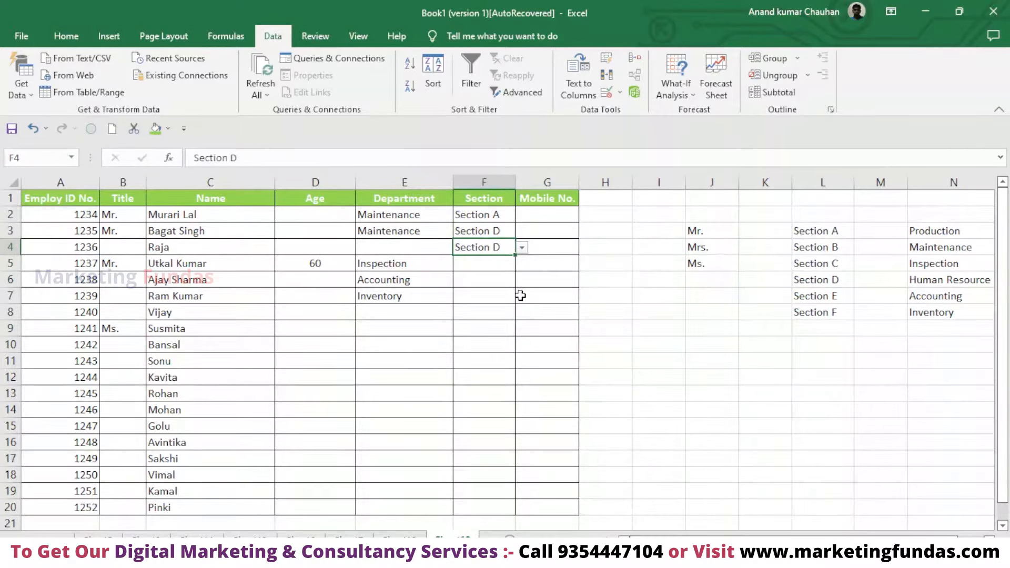
- Widen the Mobile No. column (G) to make room for full phone numbers
{"action": "left_click", "coordinate": [544, 212]}
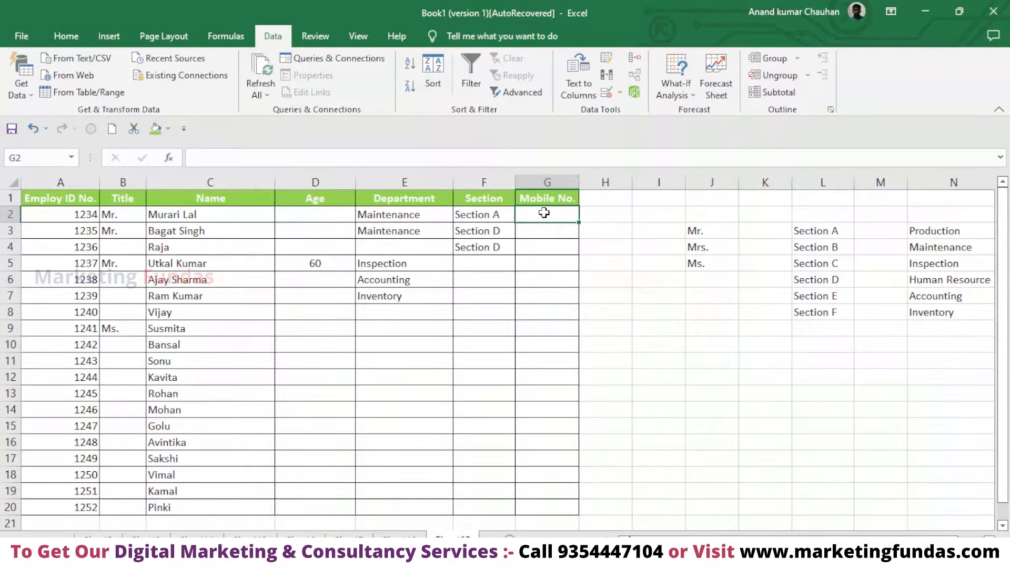
{"action": "double_click", "coordinate": [546, 215]}
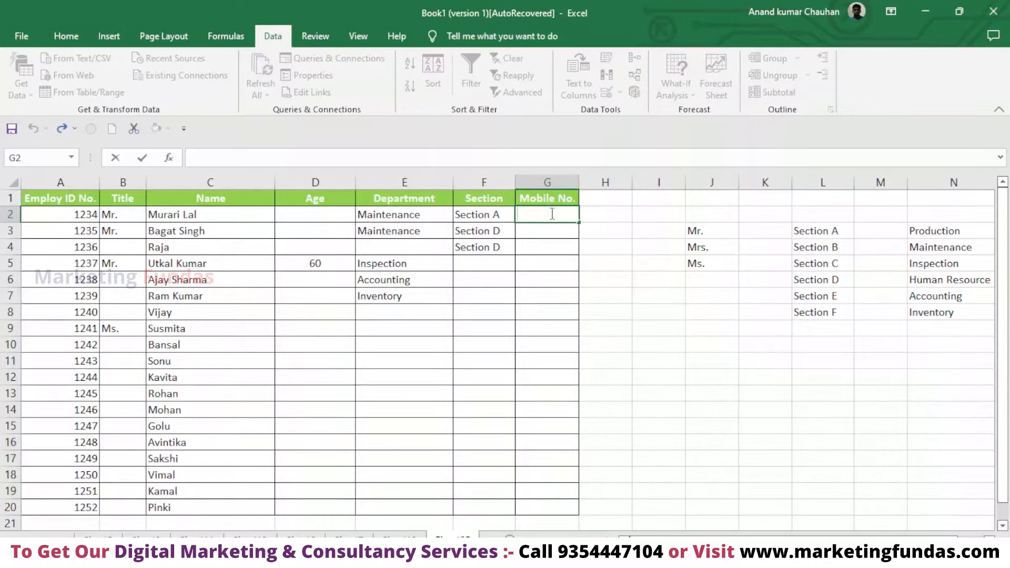
{"action": "left_click", "coordinate": [578, 231]}
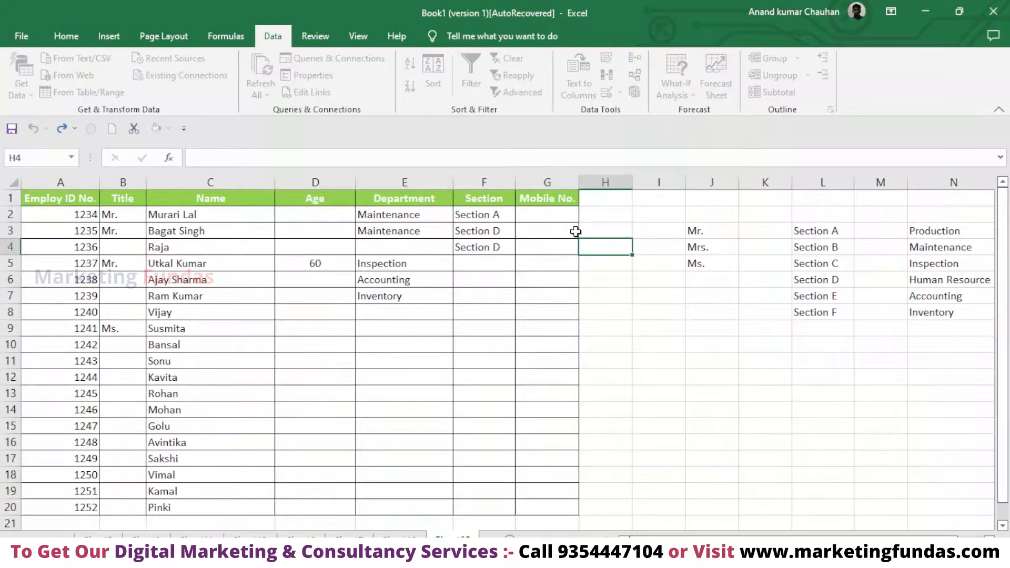
{"action": "left_click", "coordinate": [552, 183]}
{"action": "left_click_drag", "start_coordinate": [575, 182], "coordinate": [628, 181]}
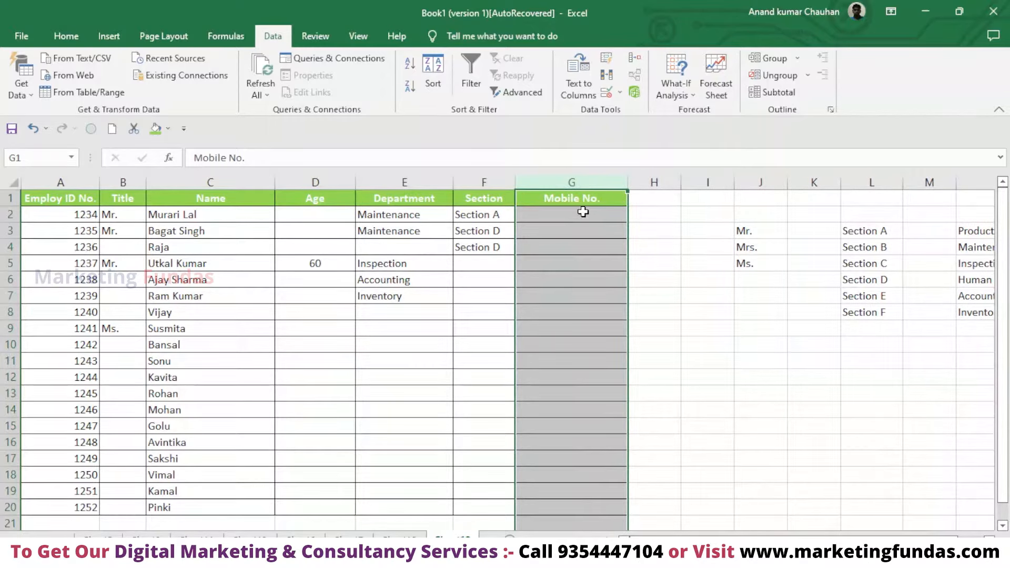
- Add data validation to the Mobile No. cells G2:G20 that allows only a text length equal to 10
{"action": "left_click", "coordinate": [583, 214]}
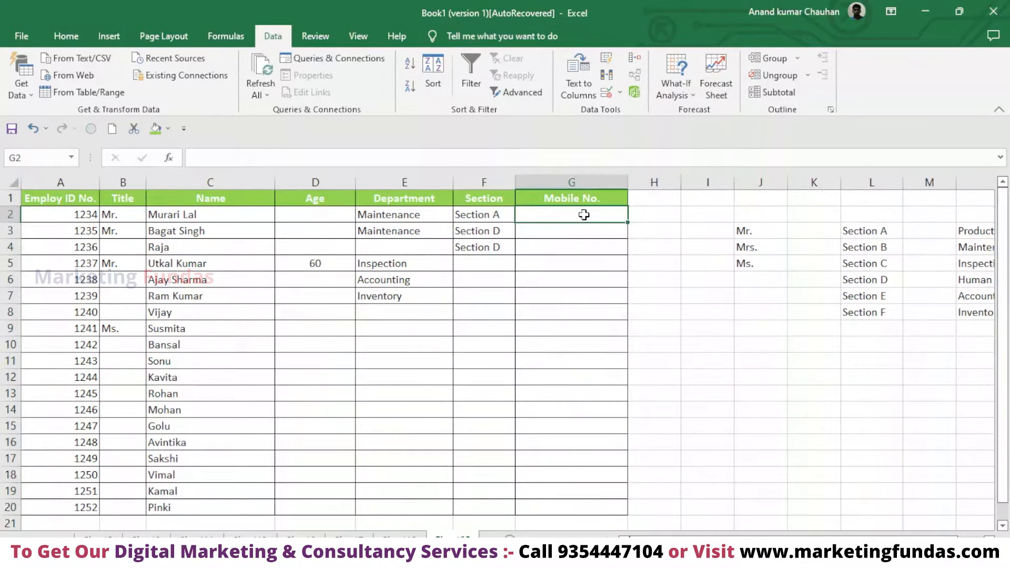
{"action": "left_click_drag", "start_coordinate": [583, 215], "coordinate": [588, 506]}
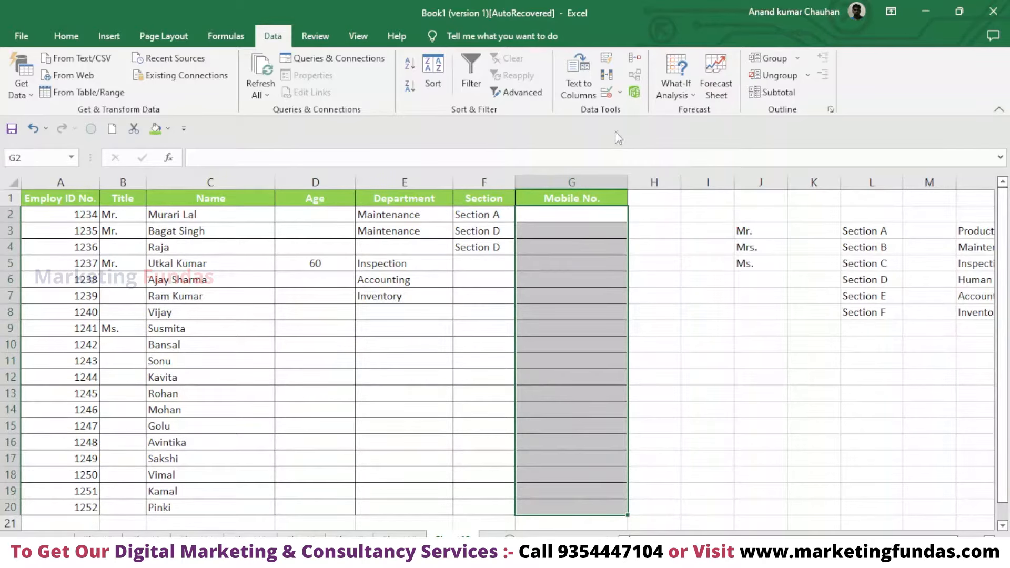
{"action": "left_click", "coordinate": [608, 94]}
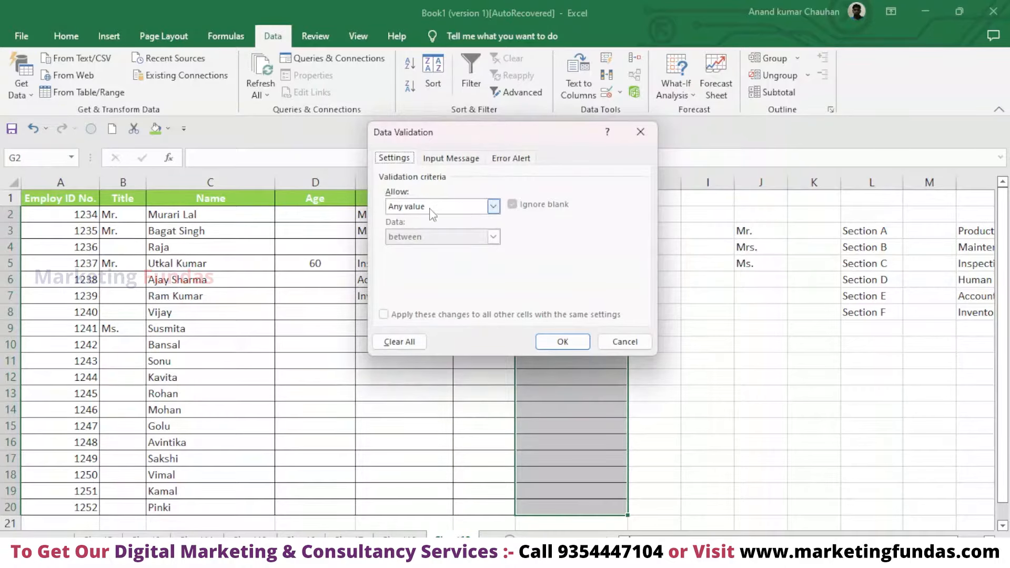
{"action": "left_click", "coordinate": [494, 208]}
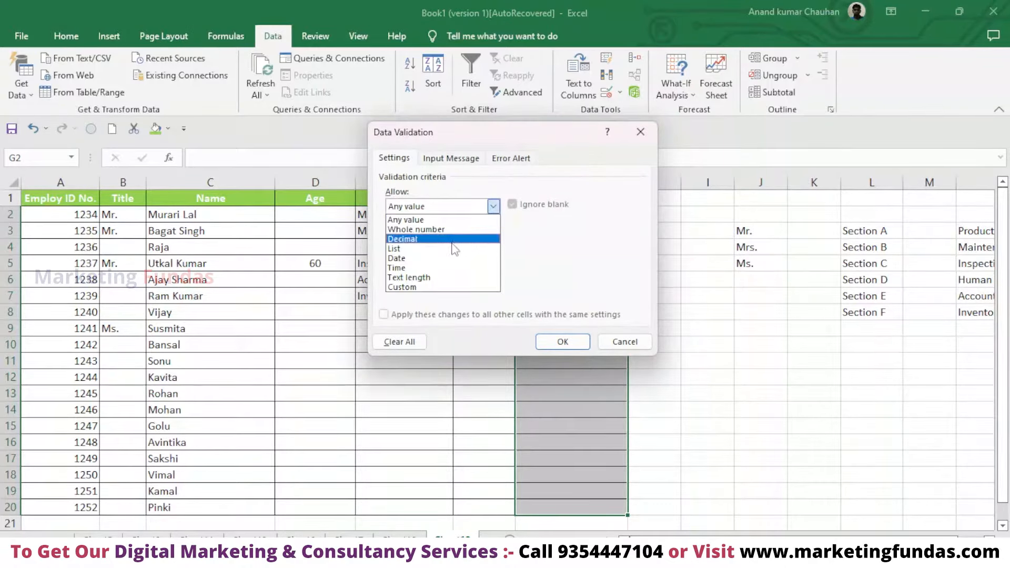
{"action": "left_click", "coordinate": [436, 278]}
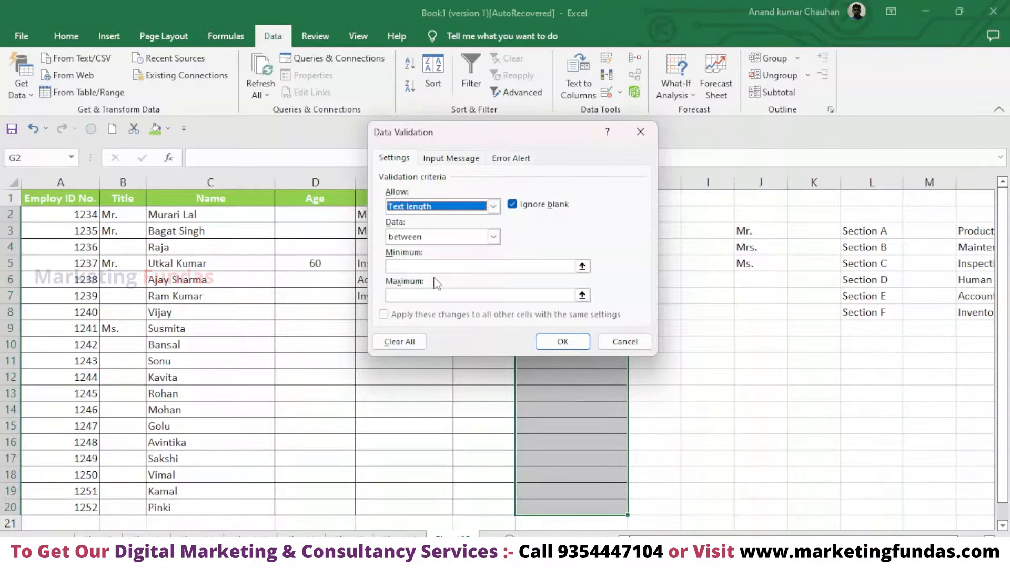
{"action": "left_click", "coordinate": [493, 239]}
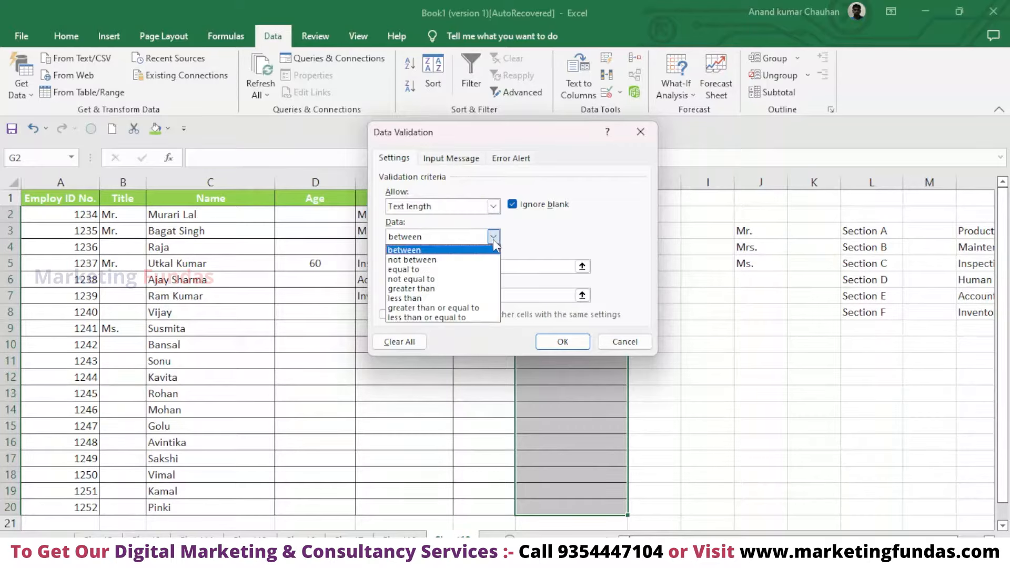
{"action": "left_click", "coordinate": [447, 271]}
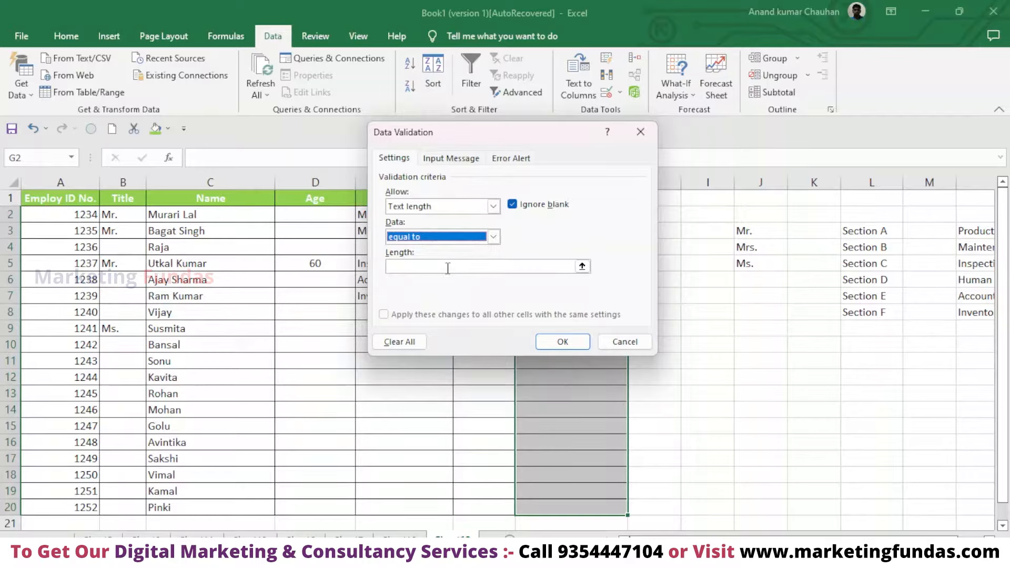
{"action": "left_click", "coordinate": [448, 270]}
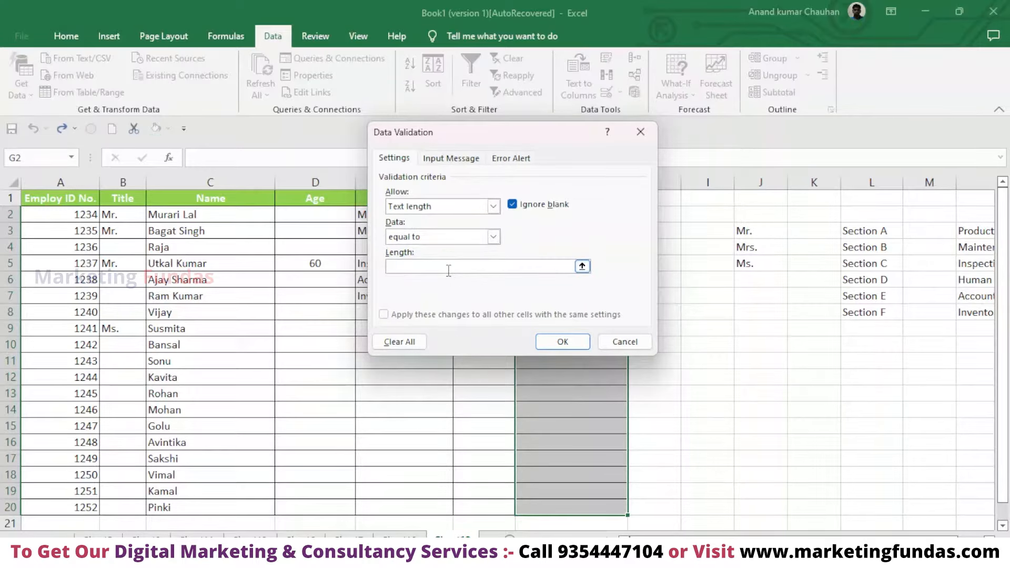
{"action": "type", "text": "10"}
{"action": "left_click", "coordinate": [561, 343]}
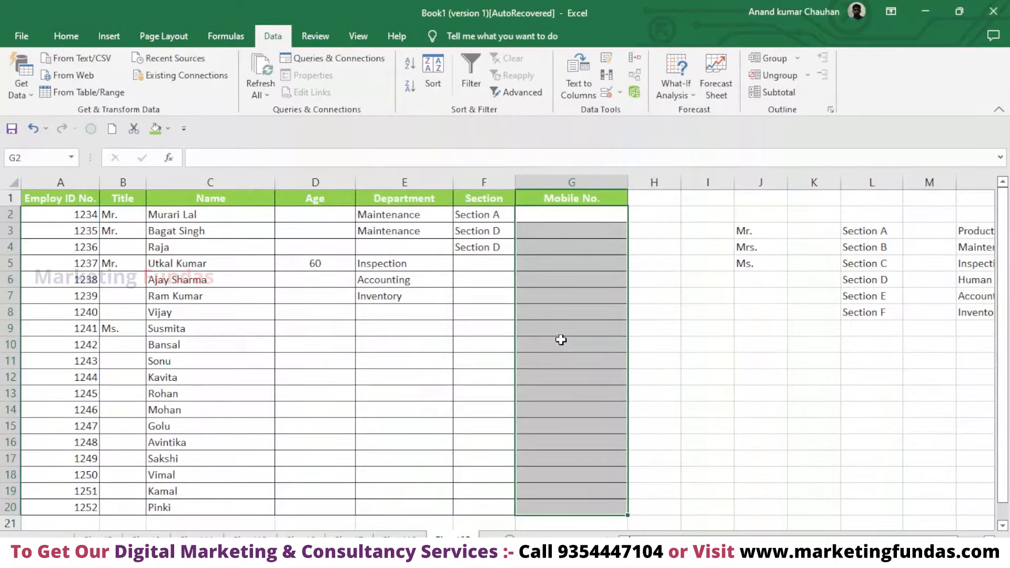
- Test the length rule by trying to enter an 11-digit mobile number in cell G3, and dismiss the resulting alert
{"action": "left_click", "coordinate": [579, 237]}
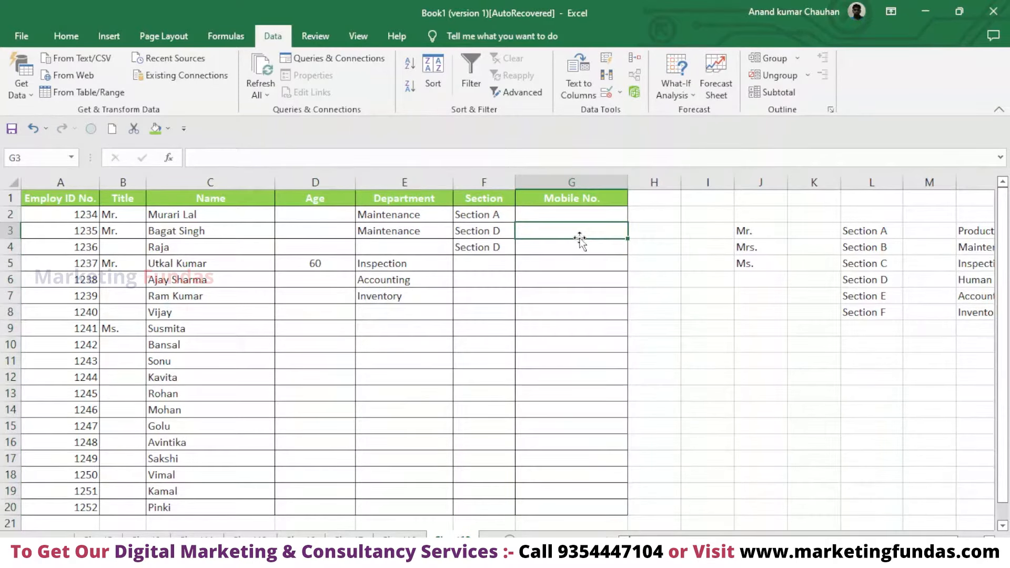
{"action": "double_click", "coordinate": [580, 231]}
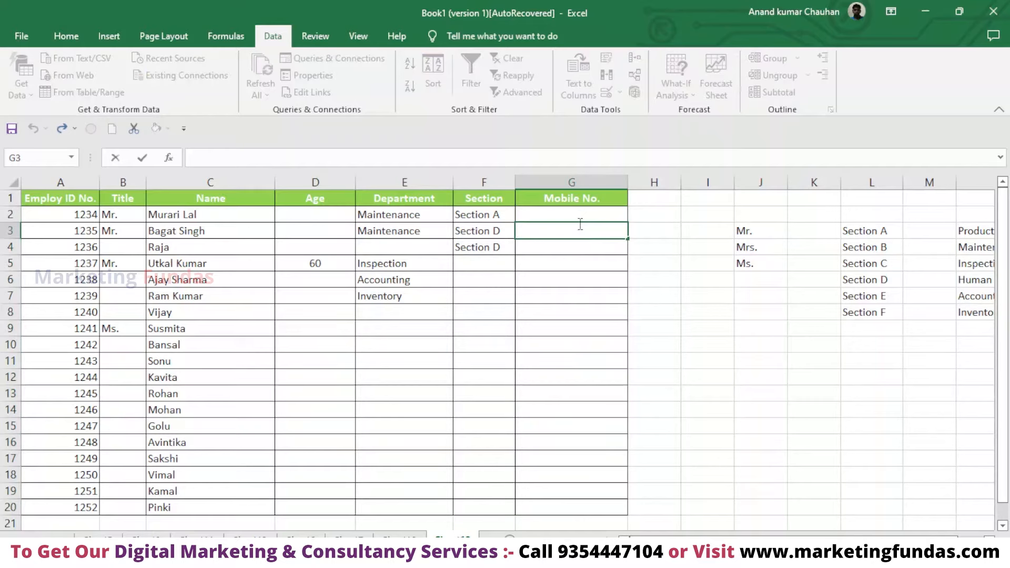
{"action": "type", "text": "123456789"}
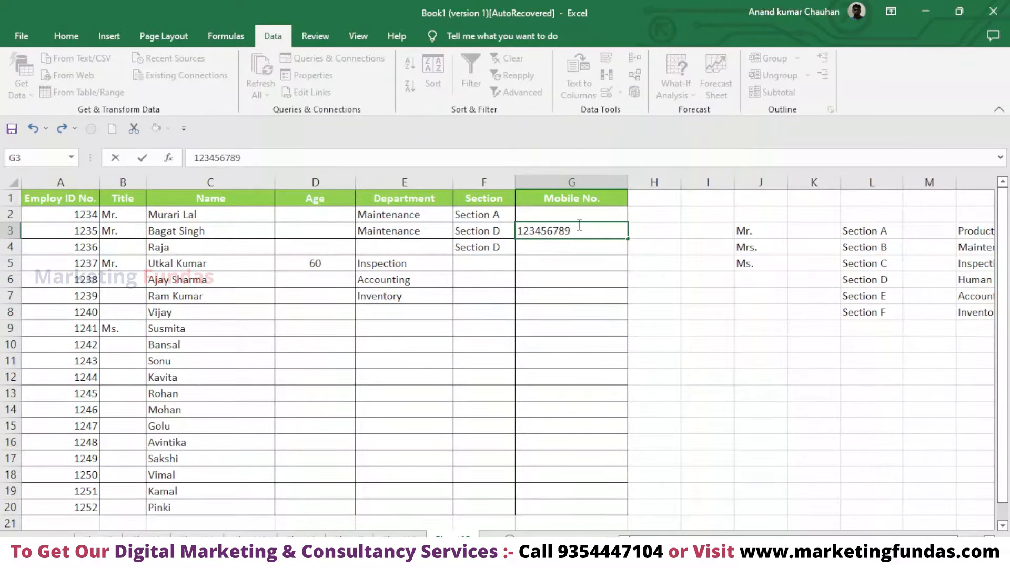
{"action": "type", "text": "1"}
{"action": "key", "text": "BackSpace"}
{"action": "type", "text": "06"}
{"action": "key", "text": "Return"}
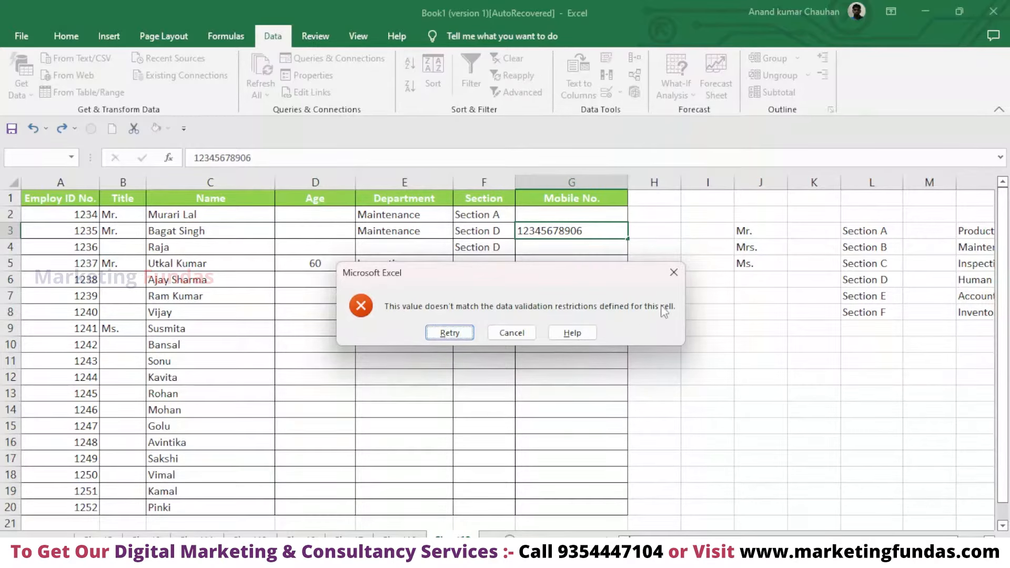
{"action": "left_click", "coordinate": [673, 272]}
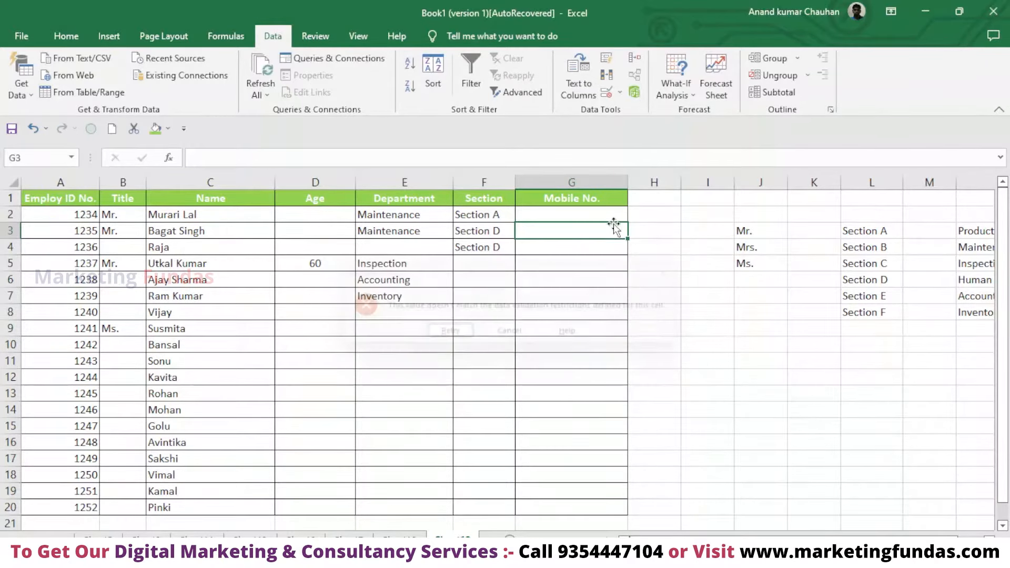
{"action": "double_click", "coordinate": [597, 233]}
{"action": "type", "text": "1234456"}
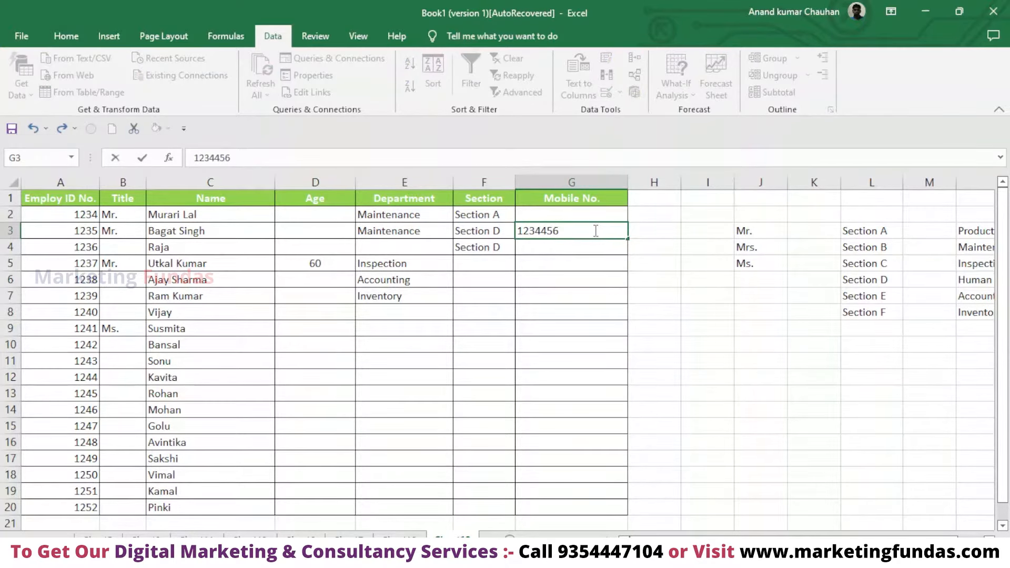
{"action": "key", "text": "BackSpace"}
{"action": "key", "text": "BackSpace"}
{"action": "key", "text": "BackSpace"}
{"action": "key", "text": "BackSpace"}
{"action": "key", "text": "BackSpace"}
{"action": "key", "text": "BackSpace"}
{"action": "key", "text": "BackSpace"}
{"action": "type", "text": "1wertyuioo"}
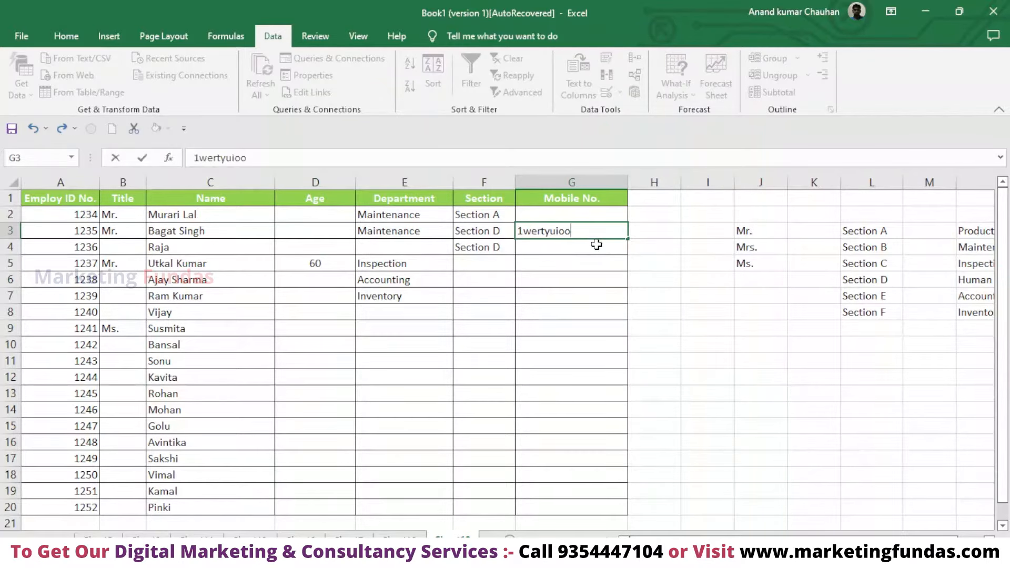
{"action": "key", "text": "BackSpace"}
{"action": "key", "text": "BackSpace"}
{"action": "key", "text": "BackSpace"}
{"action": "key", "text": "BackSpace"}
{"action": "key", "text": "BackSpace"}
{"action": "key", "text": "BackSpace"}
{"action": "key", "text": "BackSpace"}
{"action": "key", "text": "BackSpace"}
{"action": "key", "text": "BackSpace"}
{"action": "key", "text": "BackSpace"}
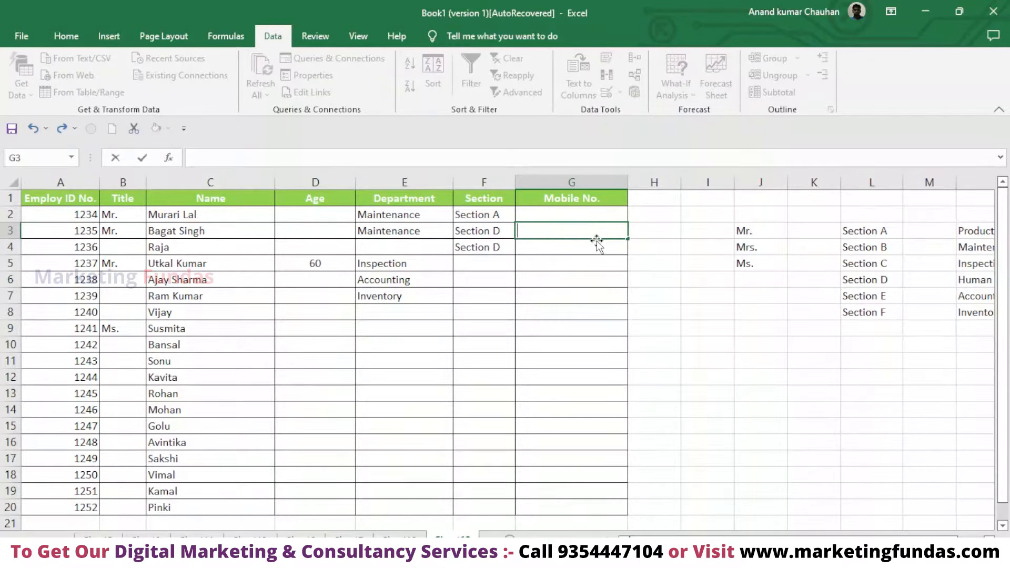
- Test the length rule by entering a 10-digit mobile number in cell G3, and clear the cell again
{"action": "type", "text": "1234567890"}
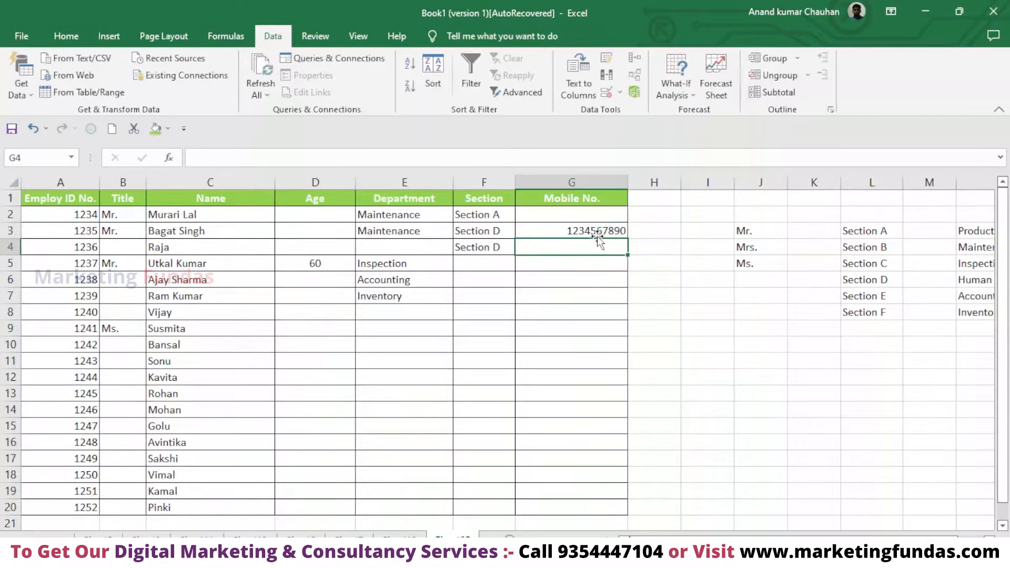
{"action": "key", "text": "ctrl+Return"}
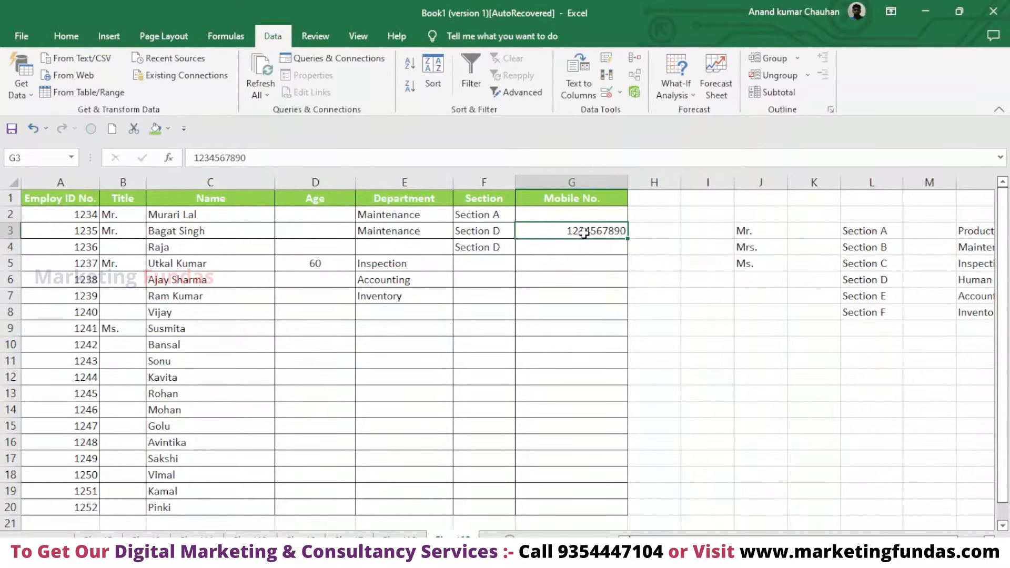
{"action": "key", "text": "BackSpace"}
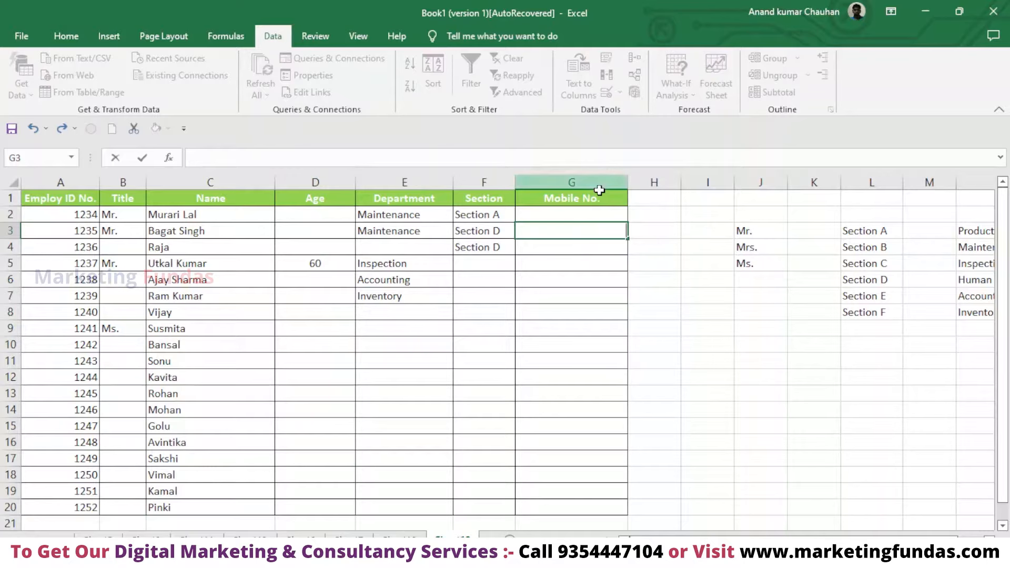
- Add the input message "mobile no not greater then 10 digits" to the data validation of cell G5
{"action": "left_click", "coordinate": [612, 258]}
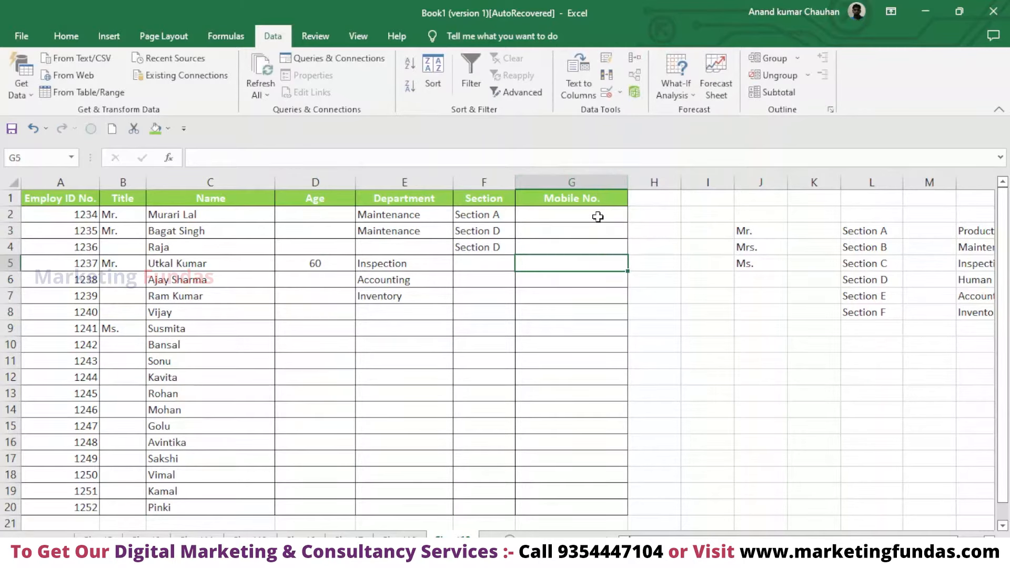
{"action": "left_click", "coordinate": [606, 92]}
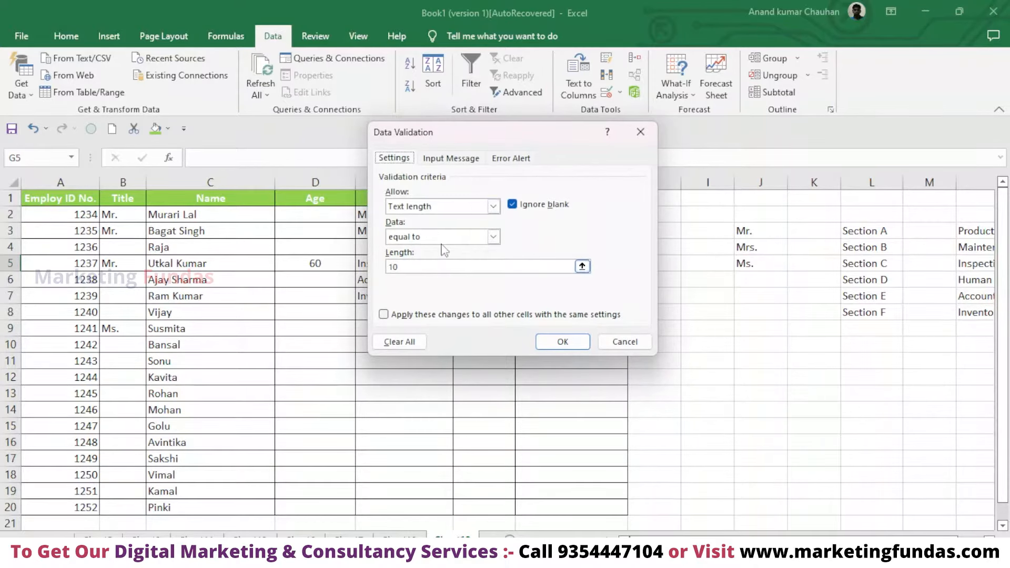
{"action": "left_click", "coordinate": [467, 159]}
{"action": "left_click", "coordinate": [440, 258]}
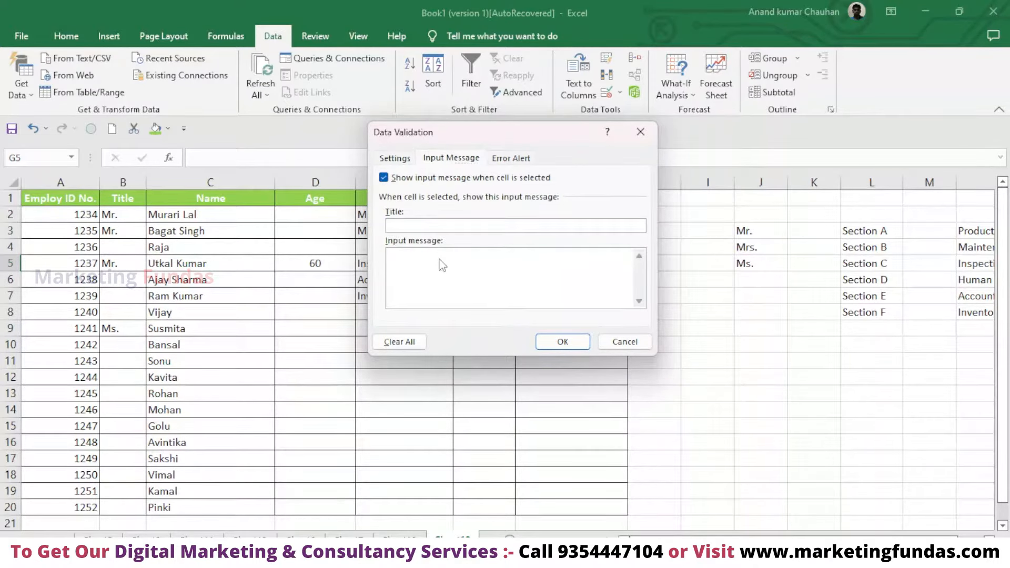
{"action": "type", "text": "mobile no not greater then 10 digits"}
{"action": "left_click", "coordinate": [566, 342]}
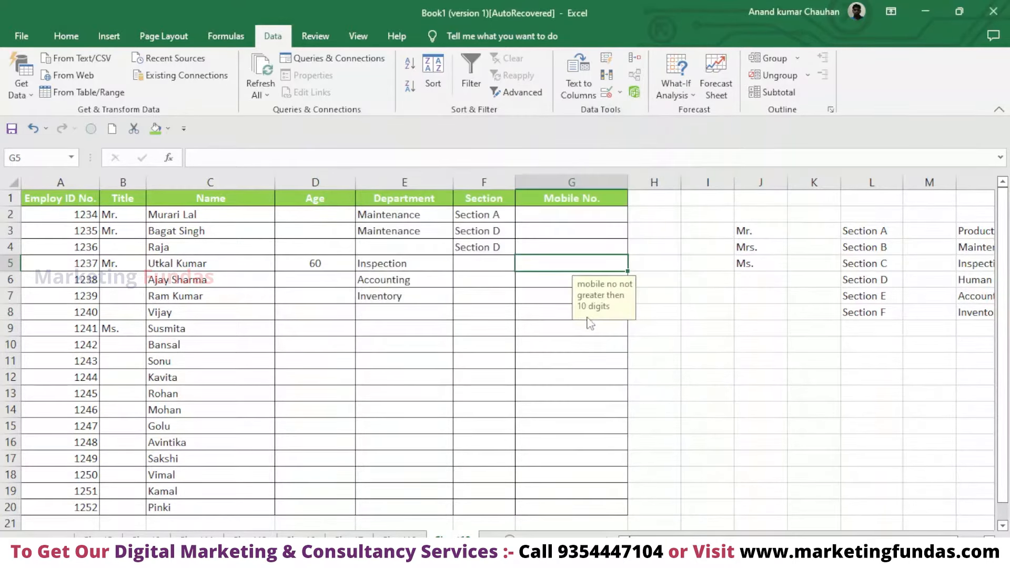
- Check on cells G4 and G5 where the validation input message is shown
{"action": "left_click", "coordinate": [553, 248]}
{"action": "left_click", "coordinate": [584, 270]}
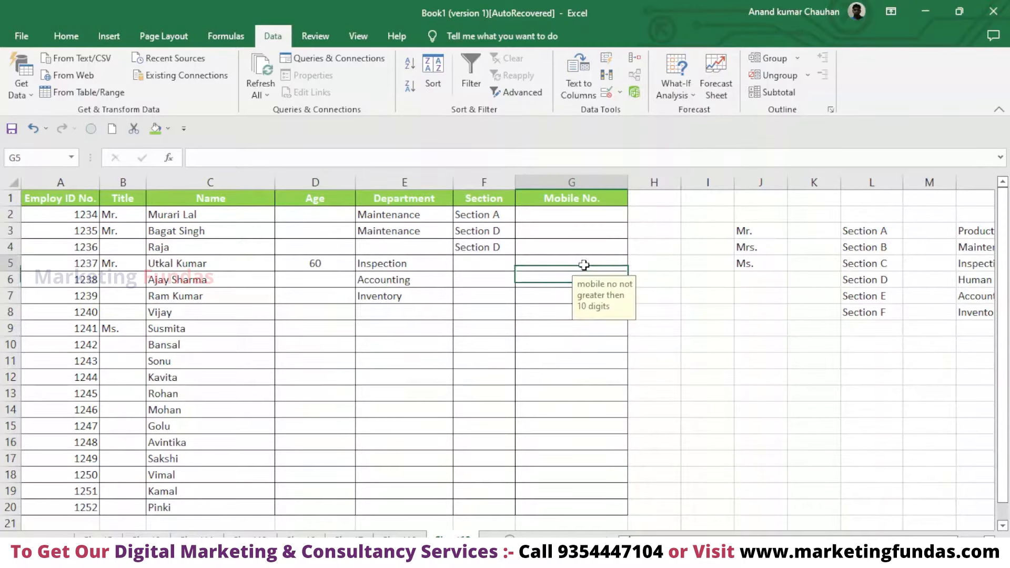
{"action": "double_click", "coordinate": [583, 266]}
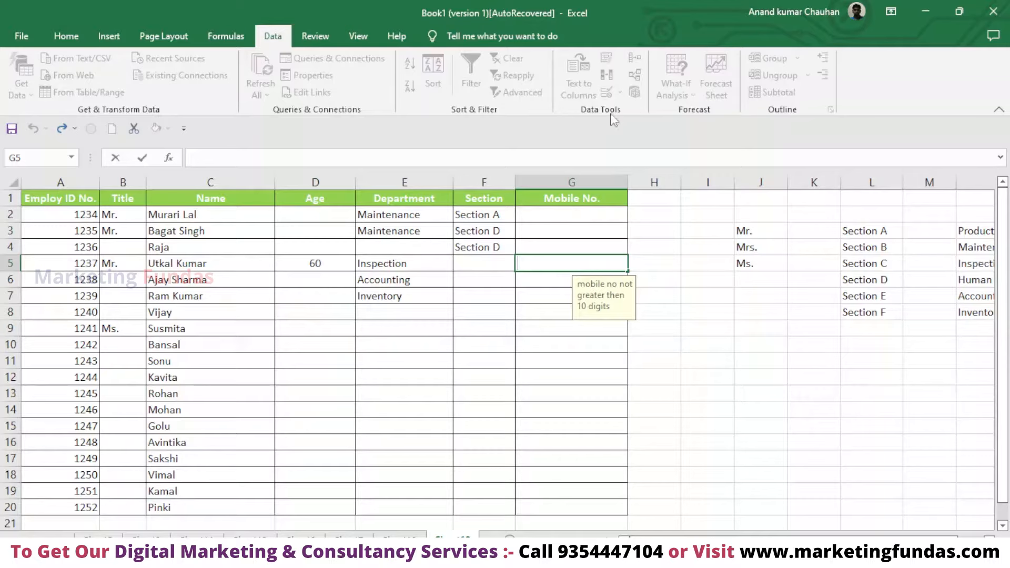
- Give cell H3 a data validation error alert with the message "you entered wrong mobile no"
{"action": "left_click", "coordinate": [676, 227]}
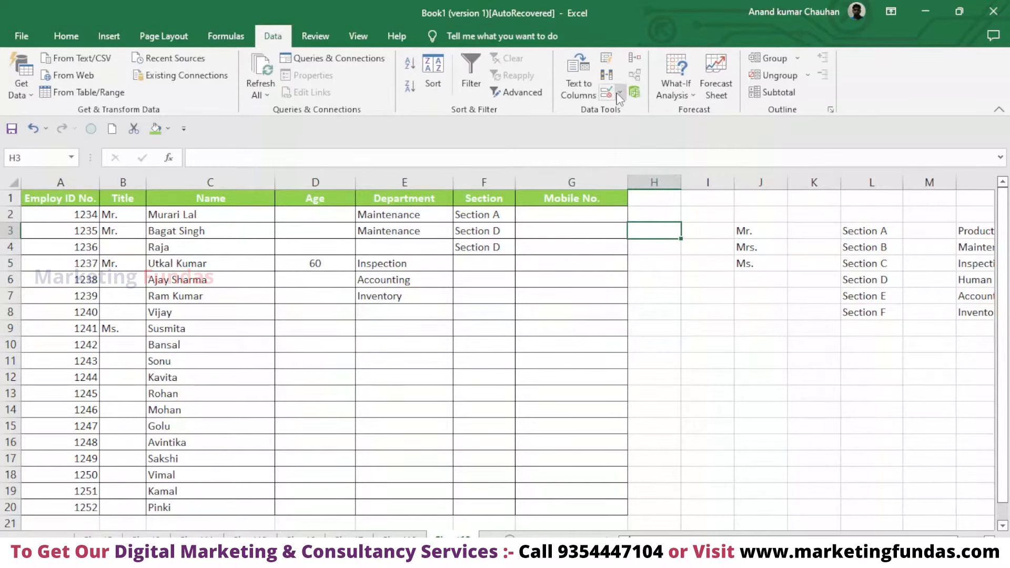
{"action": "left_click", "coordinate": [620, 92]}
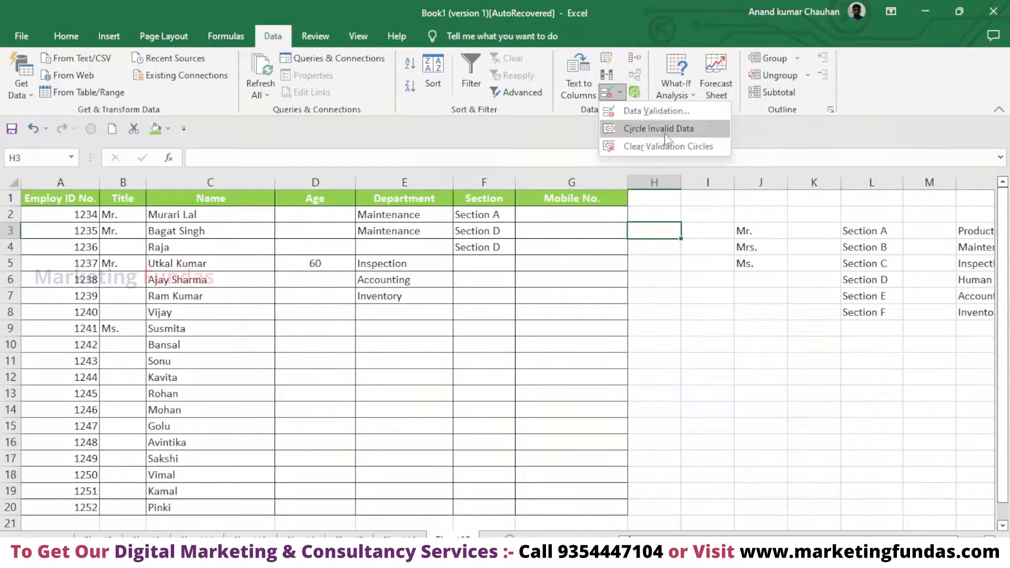
{"action": "left_click", "coordinate": [656, 111]}
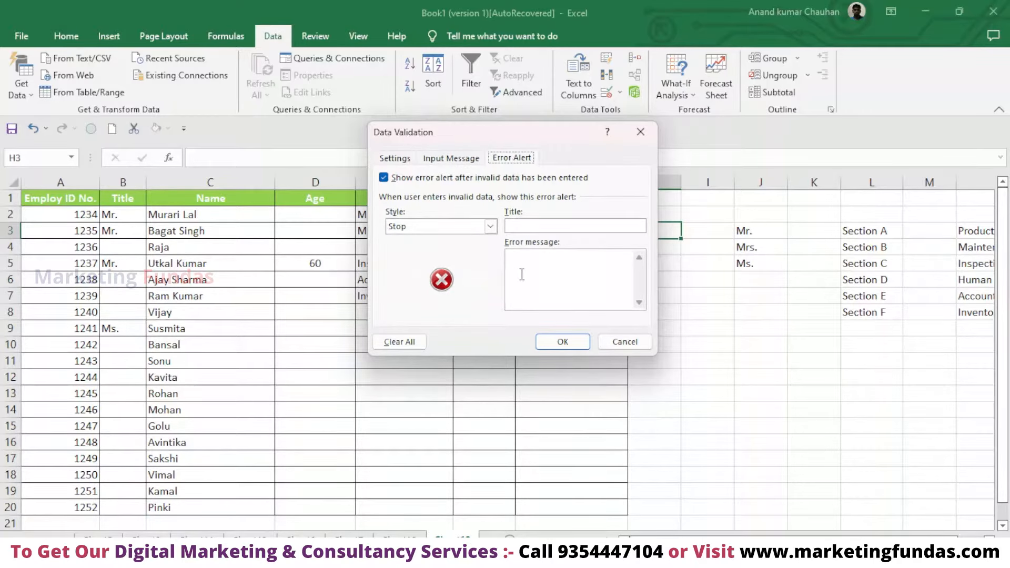
{"action": "left_click", "coordinate": [548, 276]}
{"action": "type", "text": "you entered wrong mobile"}
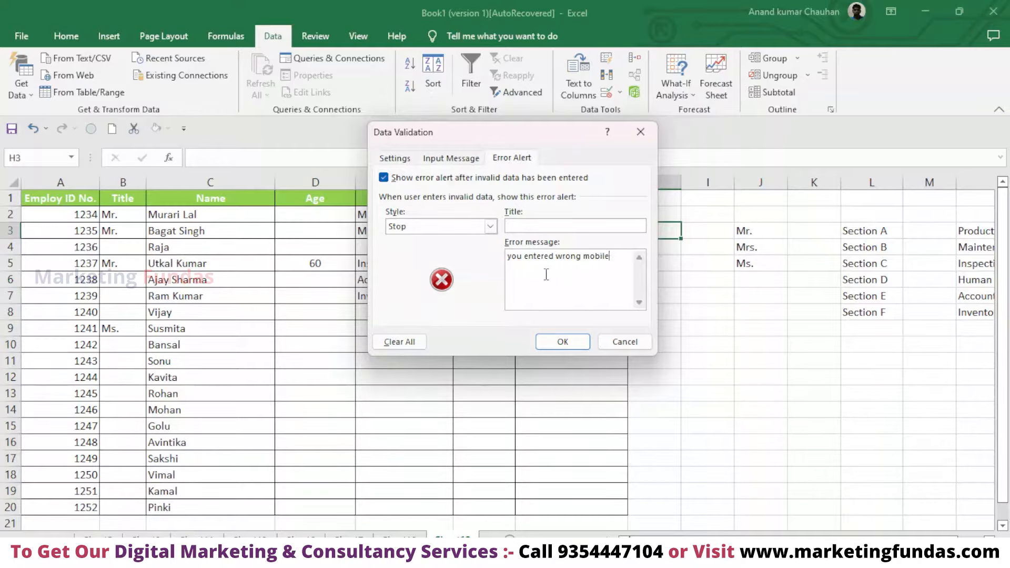
{"action": "type", "text": " no"}
{"action": "left_click", "coordinate": [563, 342]}
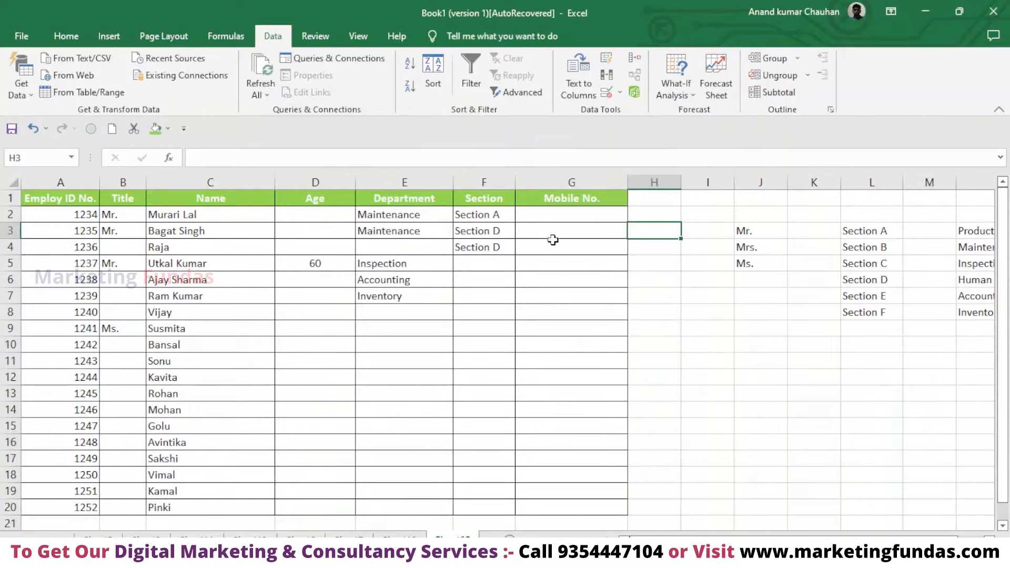
- Test the error alert by trying to enter an 11-digit mobile number in cell G2, retry once, and cancel the entry
{"action": "double_click", "coordinate": [570, 215]}
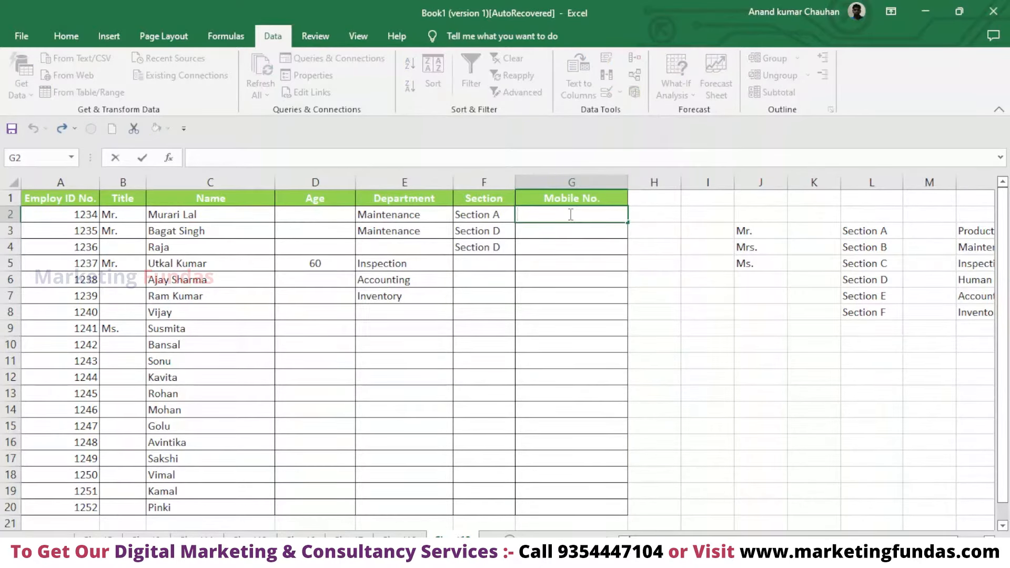
{"action": "type", "text": "12345678901"}
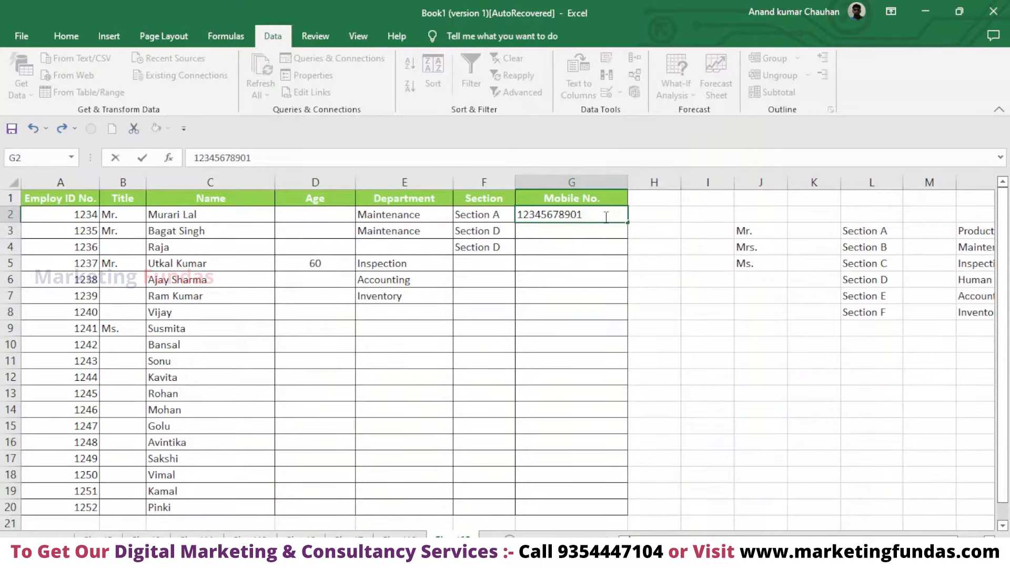
{"action": "key", "text": "Return"}
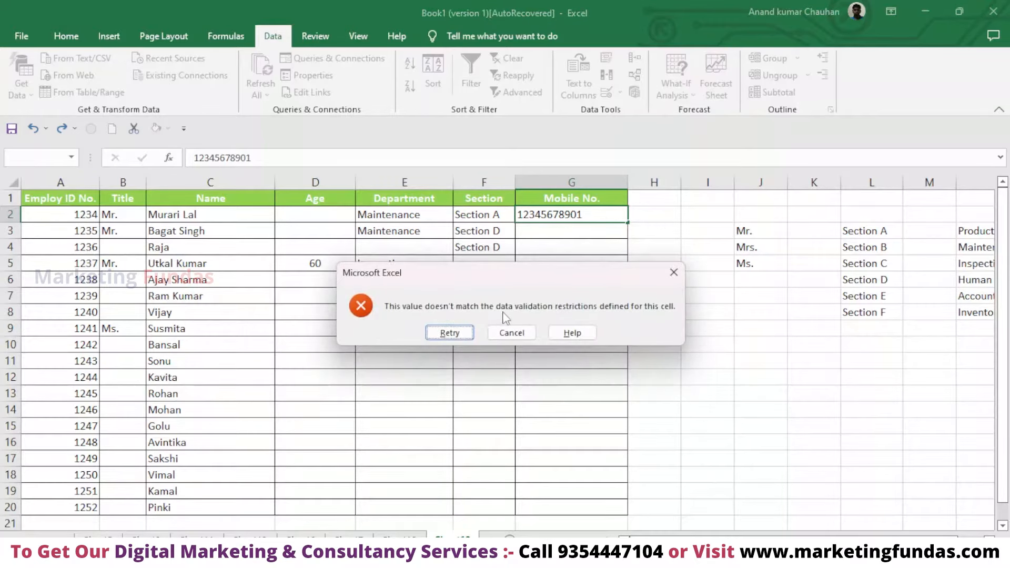
{"action": "left_click", "coordinate": [449, 332]}
{"action": "key", "text": "End"}
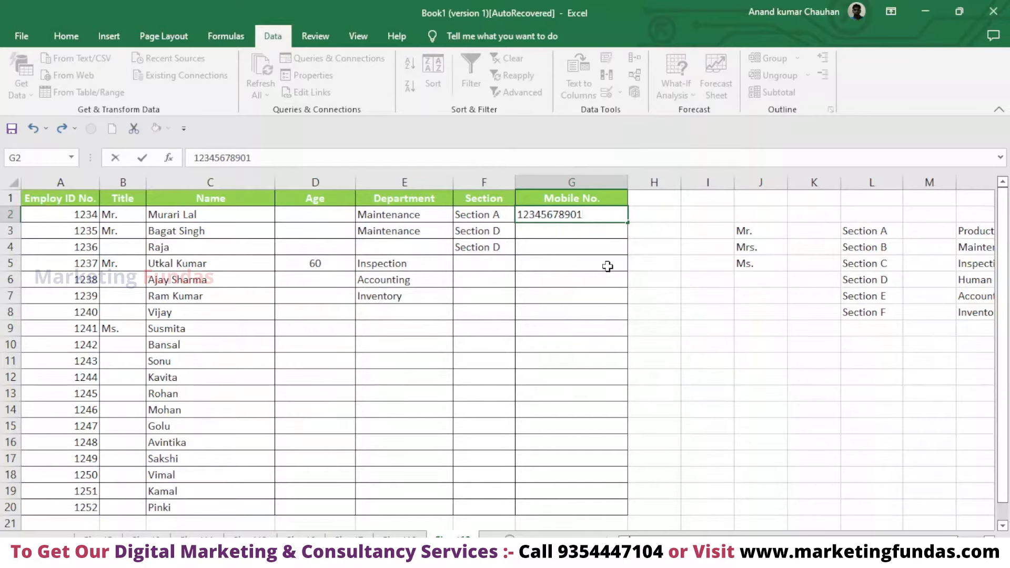
{"action": "key", "text": "Return"}
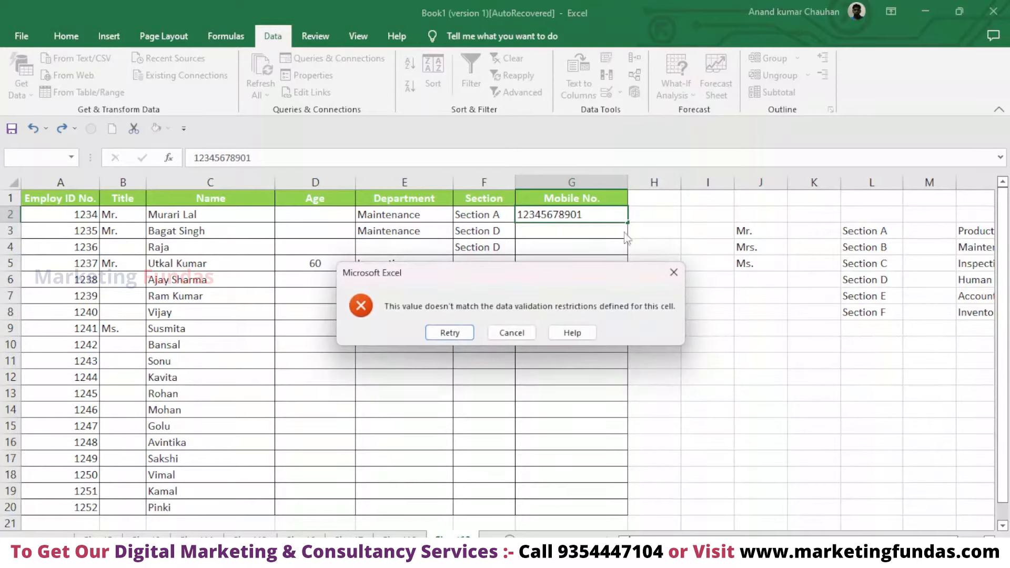
{"action": "key", "text": "Escape"}
- Erase the existing validation settings of G2:G20 and set the criteria to a text length equal to 10
{"action": "left_click_drag", "start_coordinate": [605, 214], "coordinate": [617, 505]}
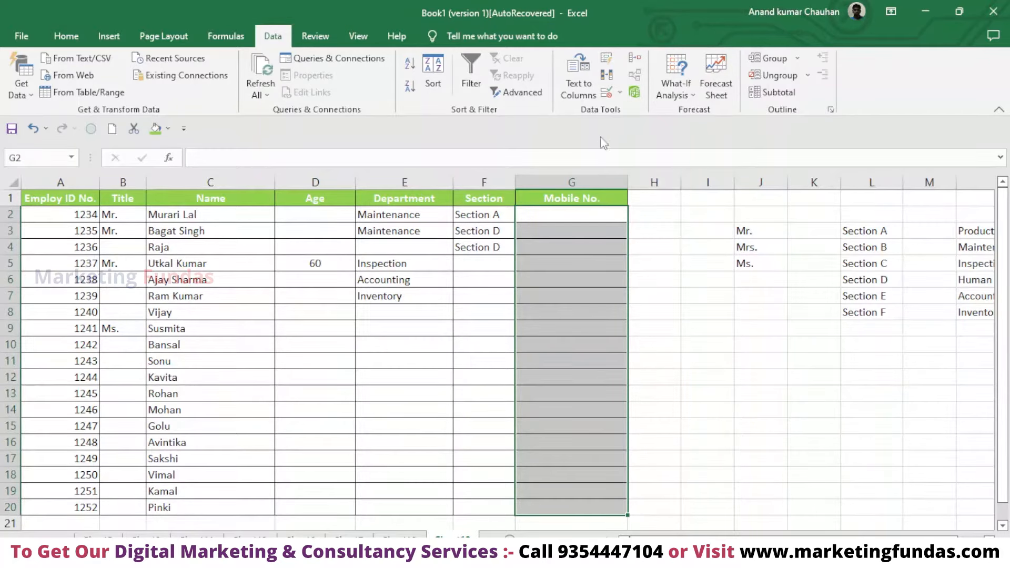
{"action": "left_click", "coordinate": [620, 93]}
{"action": "left_click", "coordinate": [636, 114]}
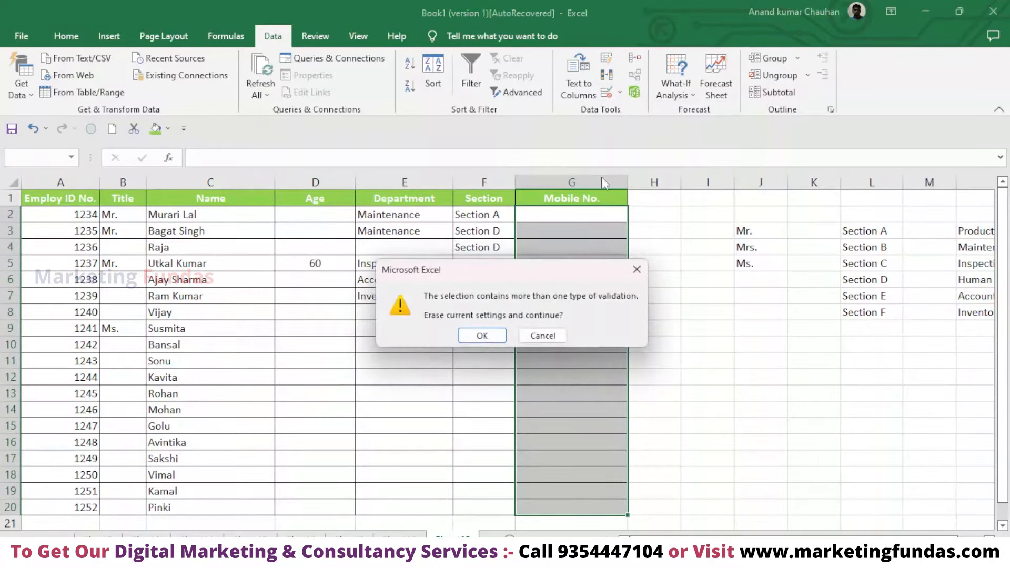
{"action": "left_click", "coordinate": [481, 336]}
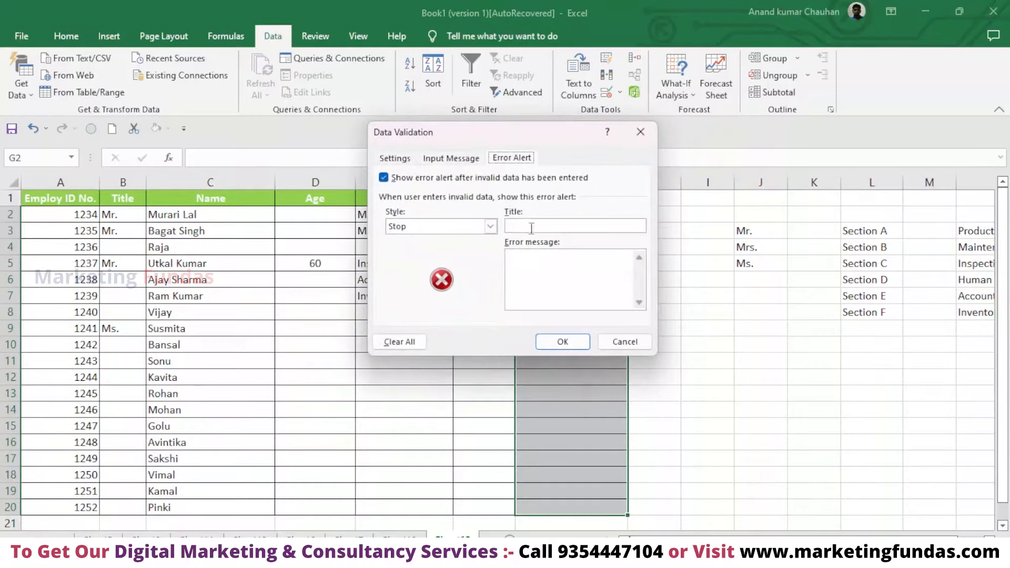
{"action": "left_click", "coordinate": [404, 162]}
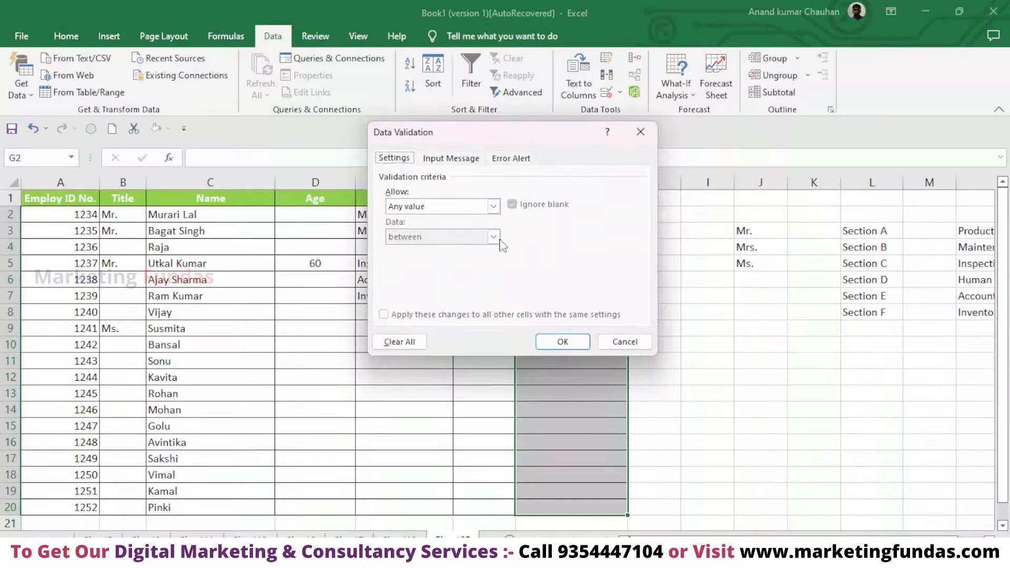
{"action": "left_click", "coordinate": [493, 206]}
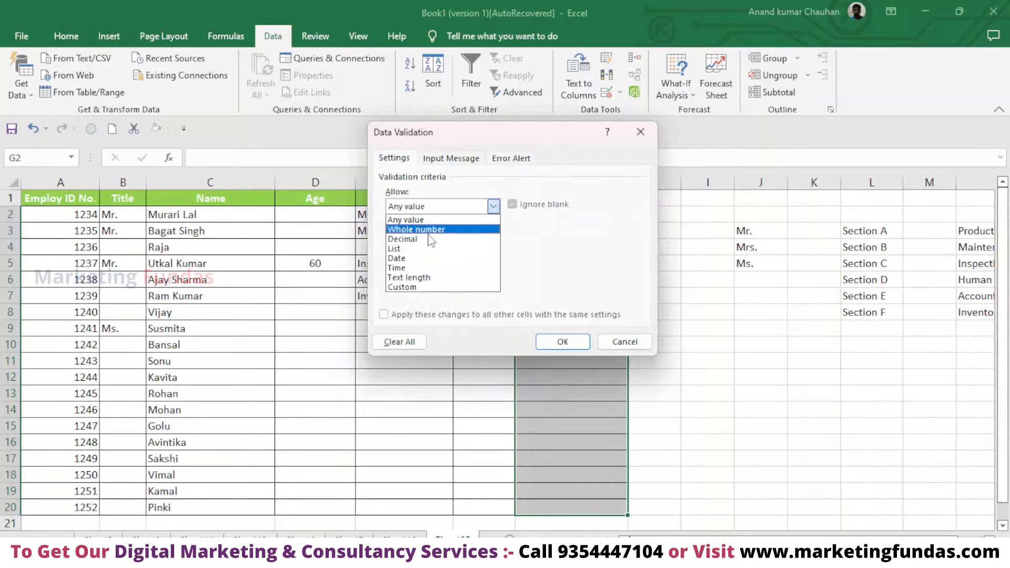
{"action": "left_click", "coordinate": [423, 278]}
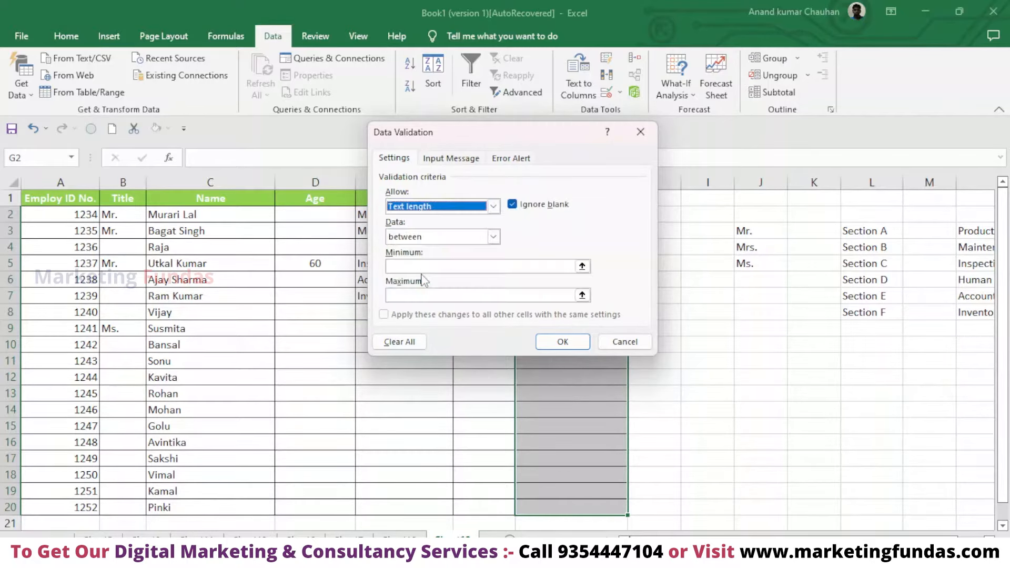
{"action": "left_click", "coordinate": [493, 237]}
{"action": "left_click", "coordinate": [452, 270]}
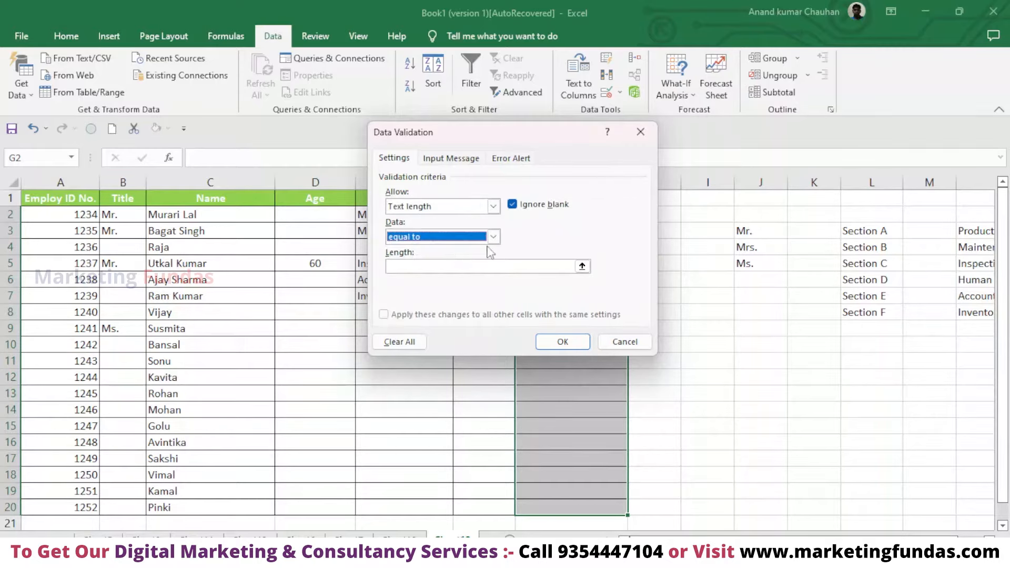
{"action": "left_click", "coordinate": [561, 268]}
{"action": "type", "text": "10"}
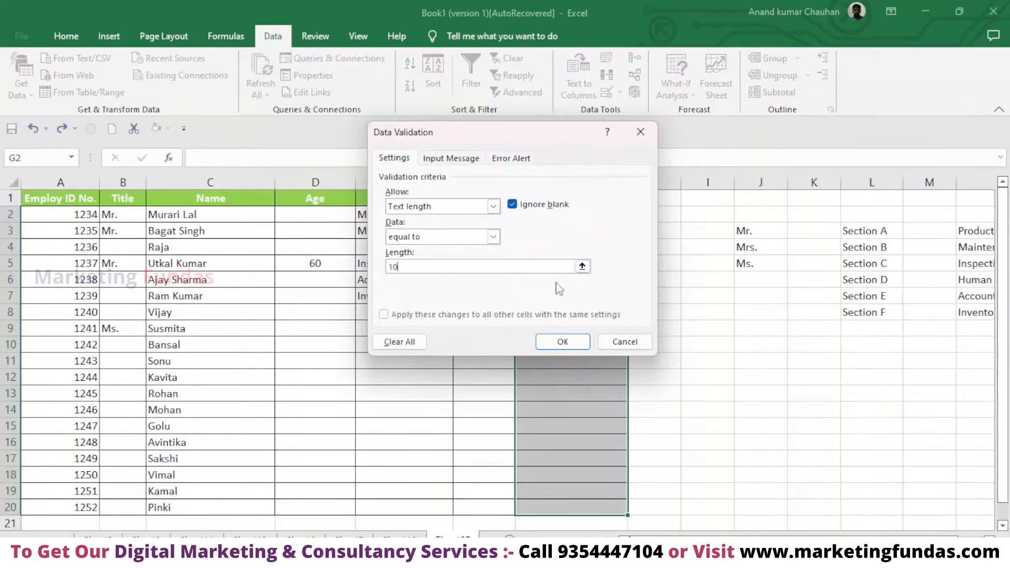
- Give the G2:G20 validation a Warning-style error alert titled "wrong no" with the message "you entered wrong mo no" and apply it
{"action": "left_click", "coordinate": [477, 161]}
{"action": "left_click", "coordinate": [469, 251]}
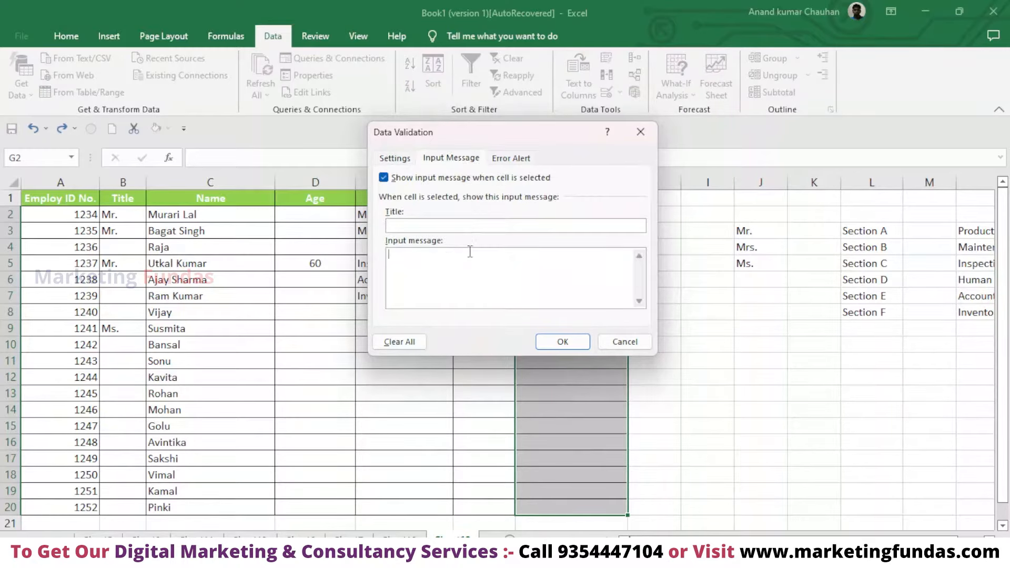
{"action": "left_click", "coordinate": [509, 159]}
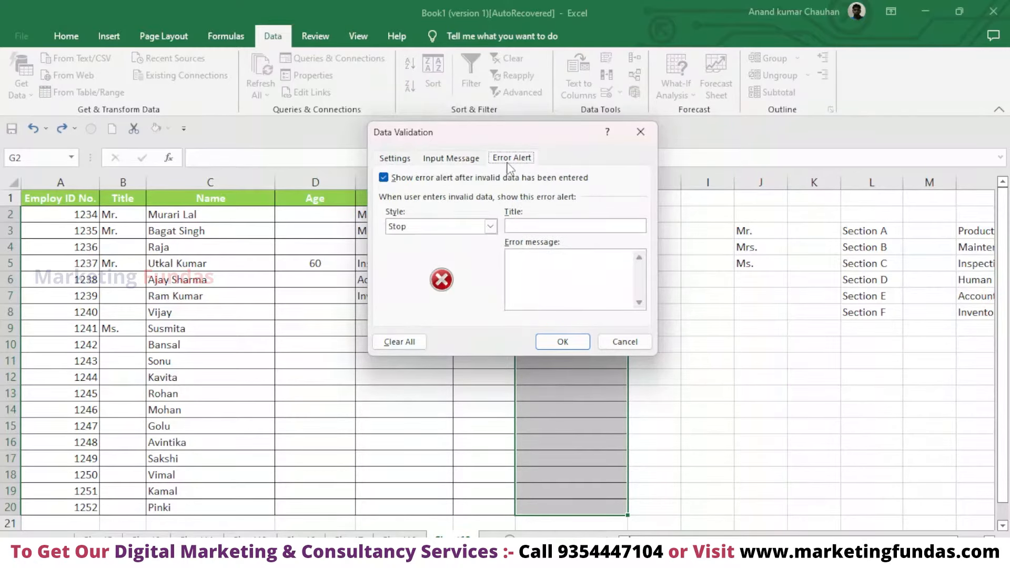
{"action": "left_click", "coordinate": [536, 227]}
{"action": "left_click", "coordinate": [490, 228]}
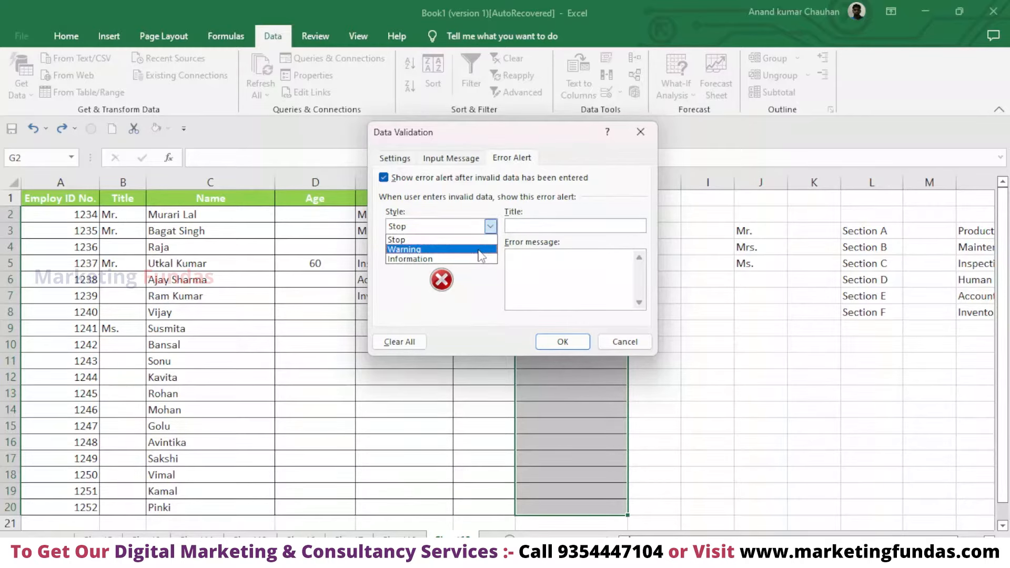
{"action": "left_click", "coordinate": [479, 250]}
{"action": "left_click", "coordinate": [565, 228]}
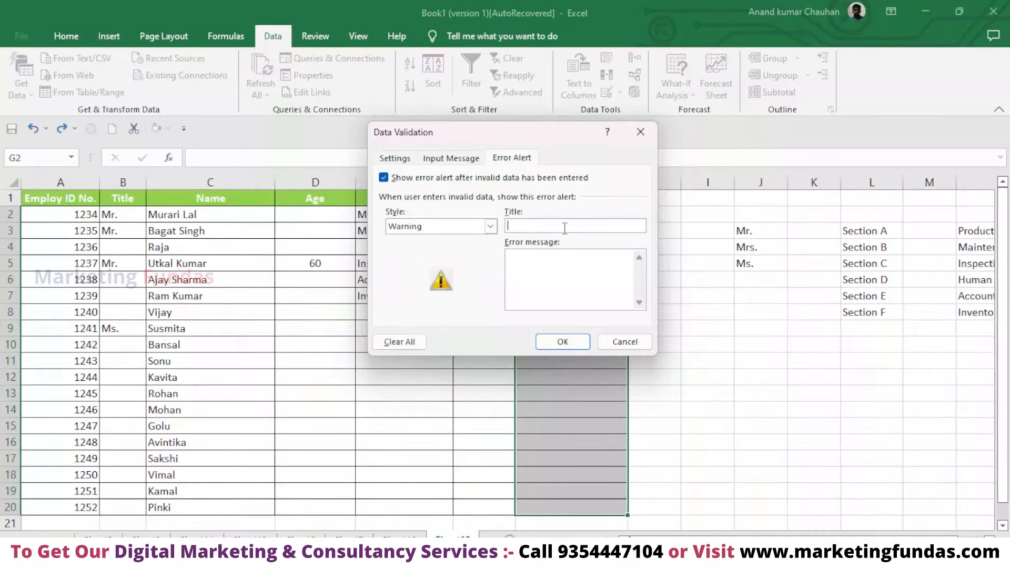
{"action": "type", "text": "wrong no"}
{"action": "left_click", "coordinate": [557, 268]}
{"action": "type", "text": "you entered wrong mo no"}
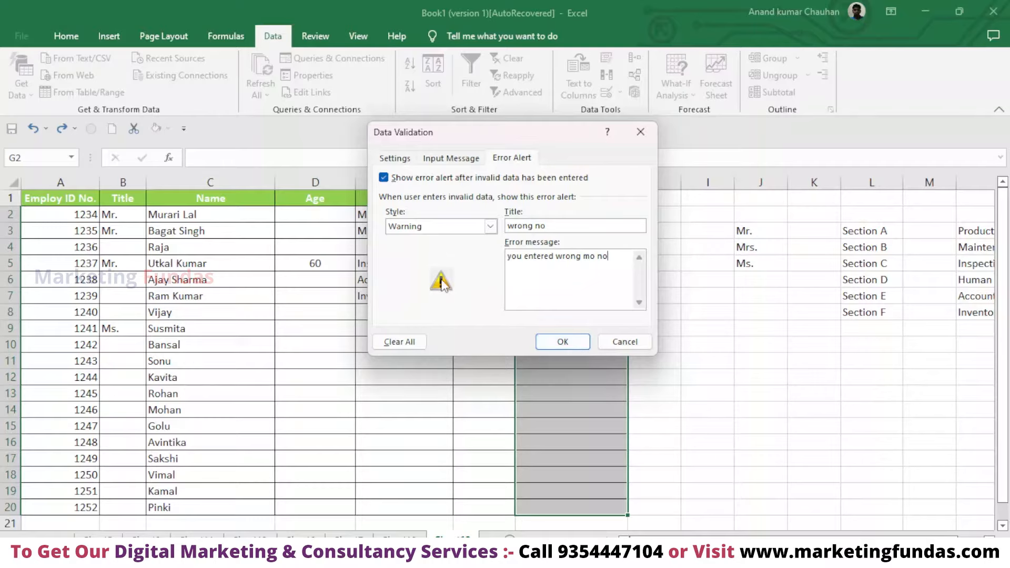
{"action": "left_click", "coordinate": [561, 342]}
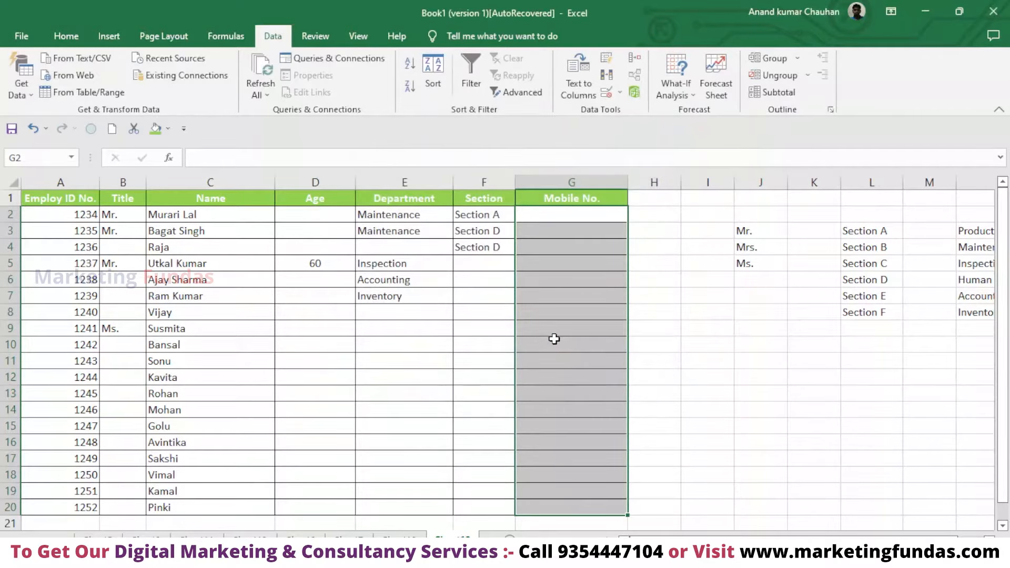
- Test the warning alert by trying to enter an 11-digit mobile number in cell G3, and dismiss the alert without keeping the entry
{"action": "left_click", "coordinate": [490, 282]}
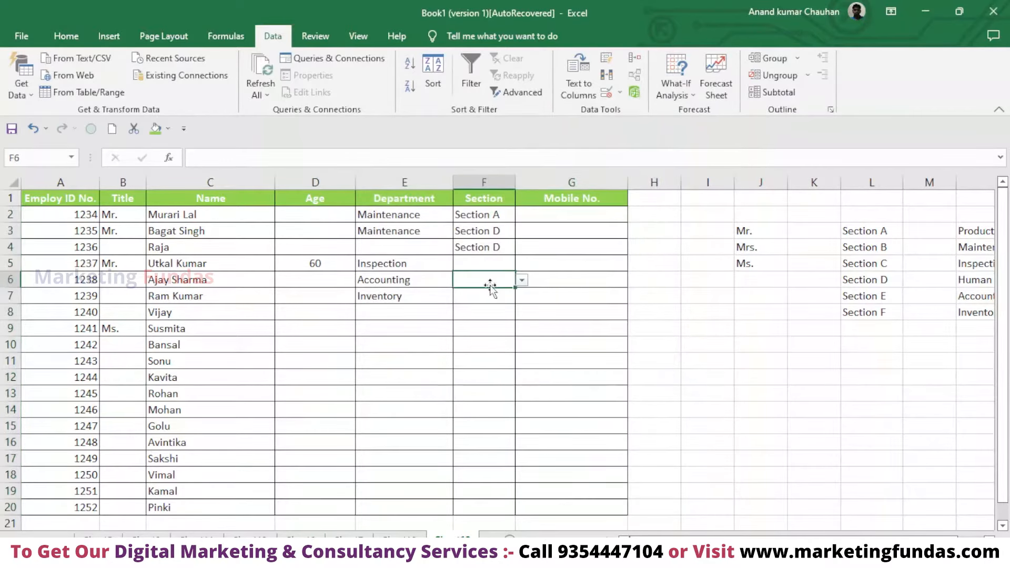
{"action": "double_click", "coordinate": [568, 230]}
{"action": "type", "text": "1234567890"}
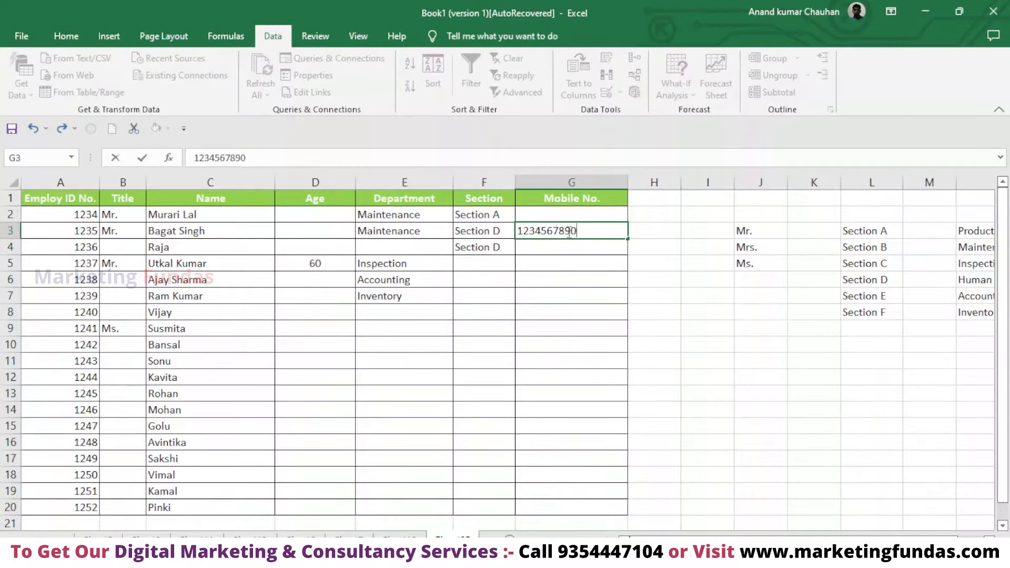
{"action": "type", "text": "1"}
{"action": "key", "text": "Return"}
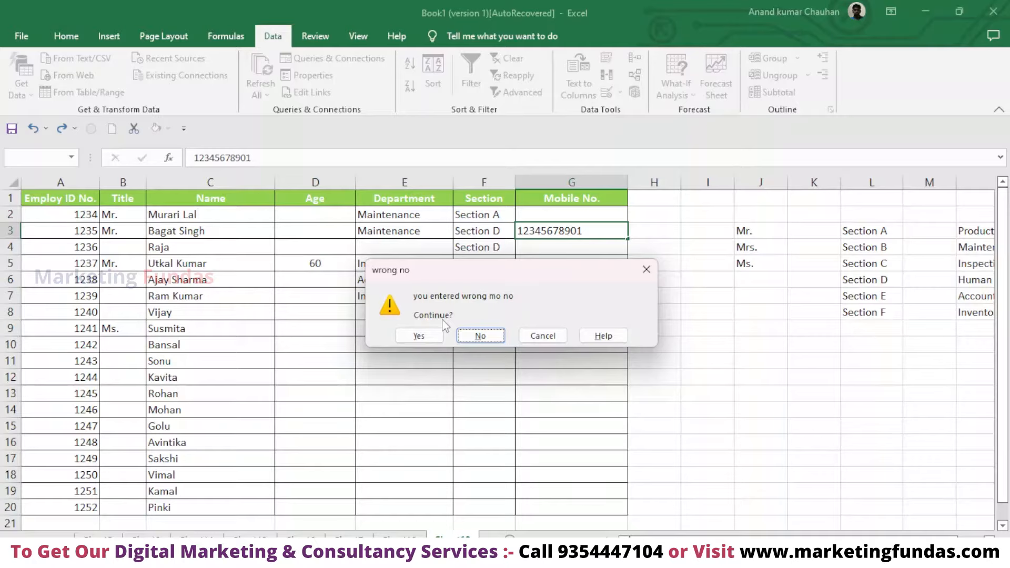
{"action": "left_click", "coordinate": [641, 270]}
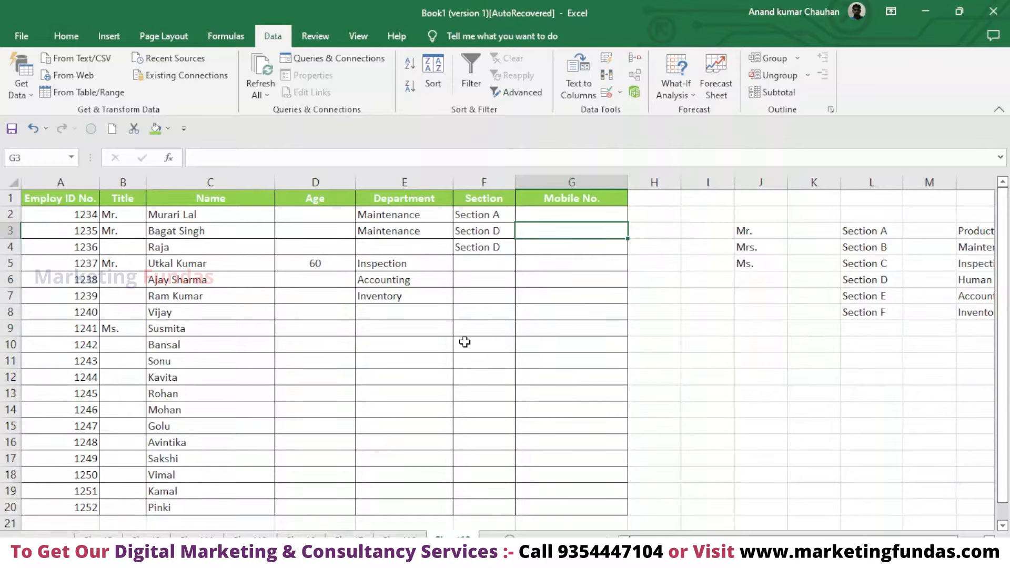
- Delete all the employee names from C2:C20 in the Name column
{"action": "left_click", "coordinate": [201, 220]}
{"action": "left_click_drag", "start_coordinate": [207, 216], "coordinate": [194, 507]}
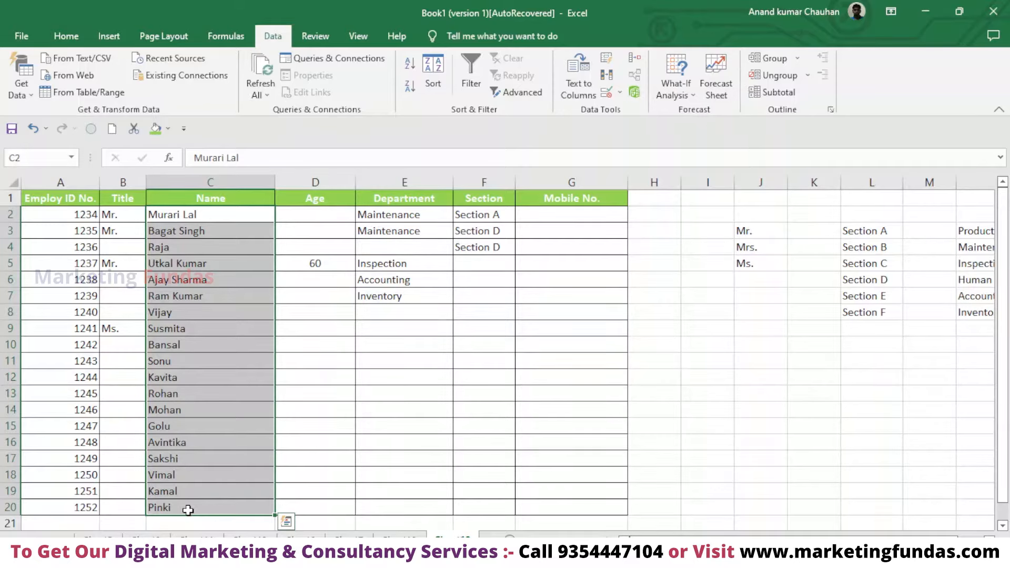
{"action": "left_click", "coordinate": [218, 211]}
{"action": "left_click", "coordinate": [221, 277]}
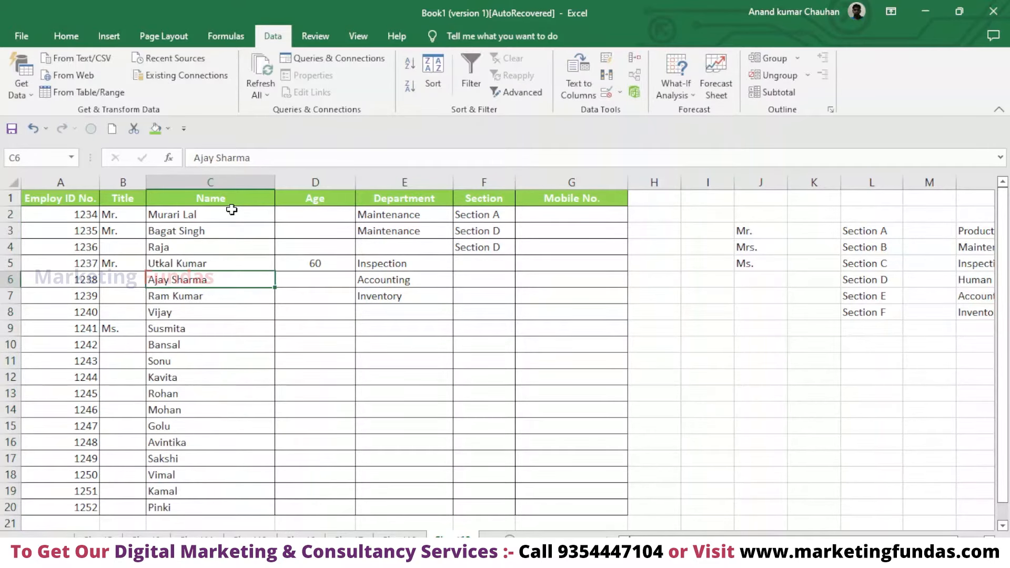
{"action": "left_click_drag", "start_coordinate": [231, 213], "coordinate": [209, 507]}
{"action": "key", "text": "Delete"}
{"action": "left_click_drag", "start_coordinate": [212, 220], "coordinate": [214, 224]}
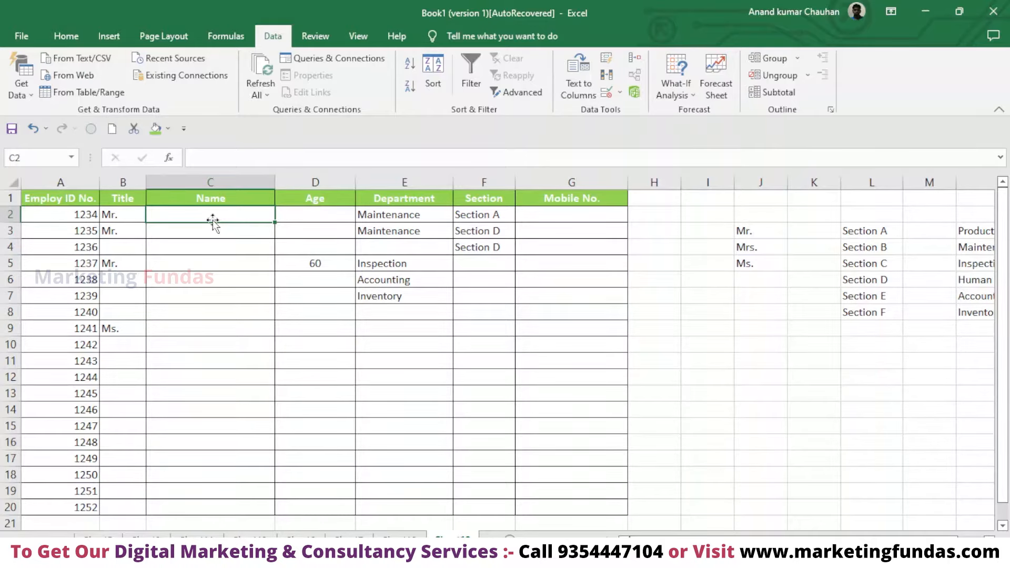
{"action": "left_click", "coordinate": [219, 237]}
{"action": "left_click", "coordinate": [223, 212]}
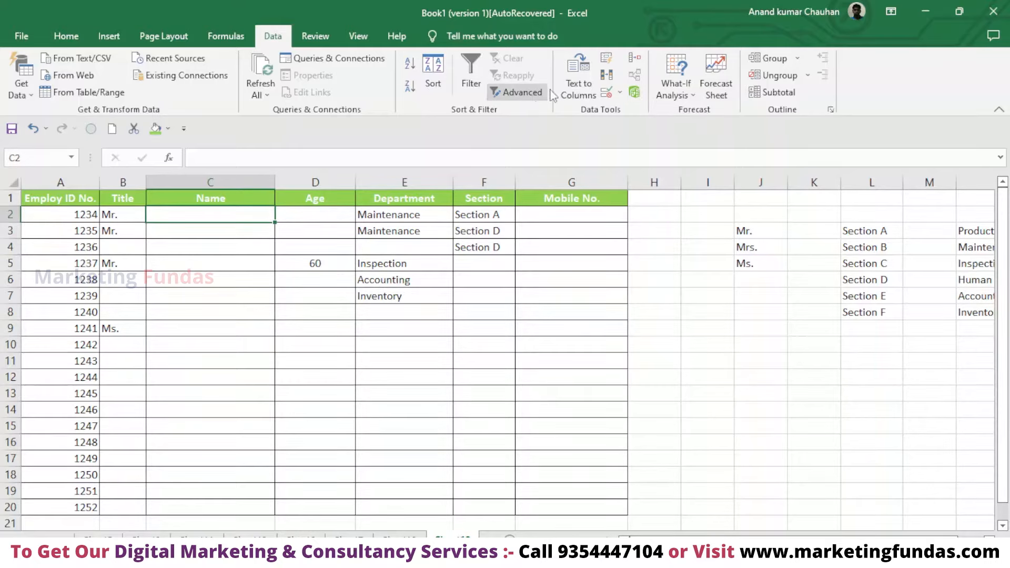
- Set the data validation of C2:C20 to Custom and start its formula with "=iste"
{"action": "left_click_drag", "start_coordinate": [198, 215], "coordinate": [210, 506]}
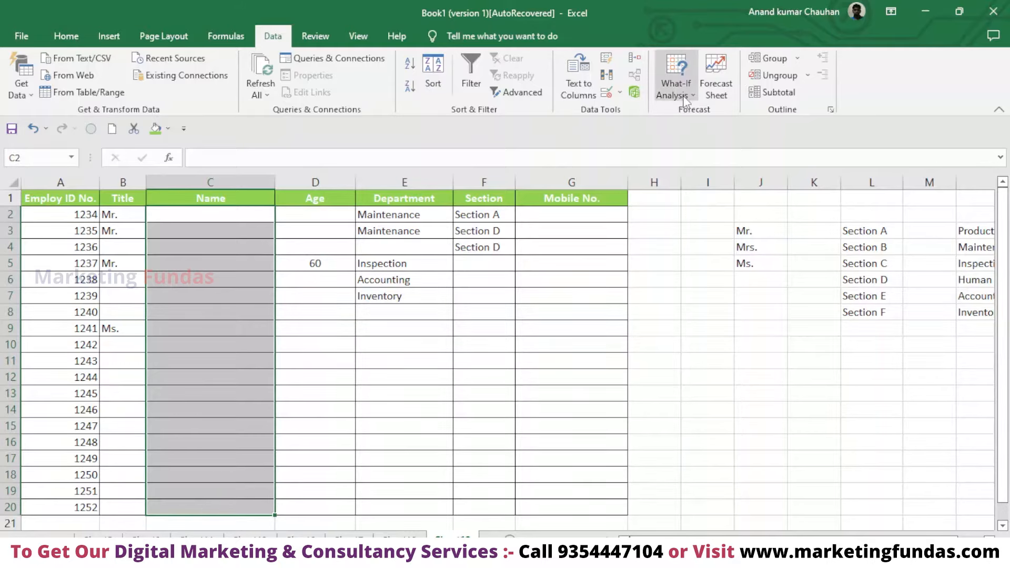
{"action": "left_click", "coordinate": [619, 98]}
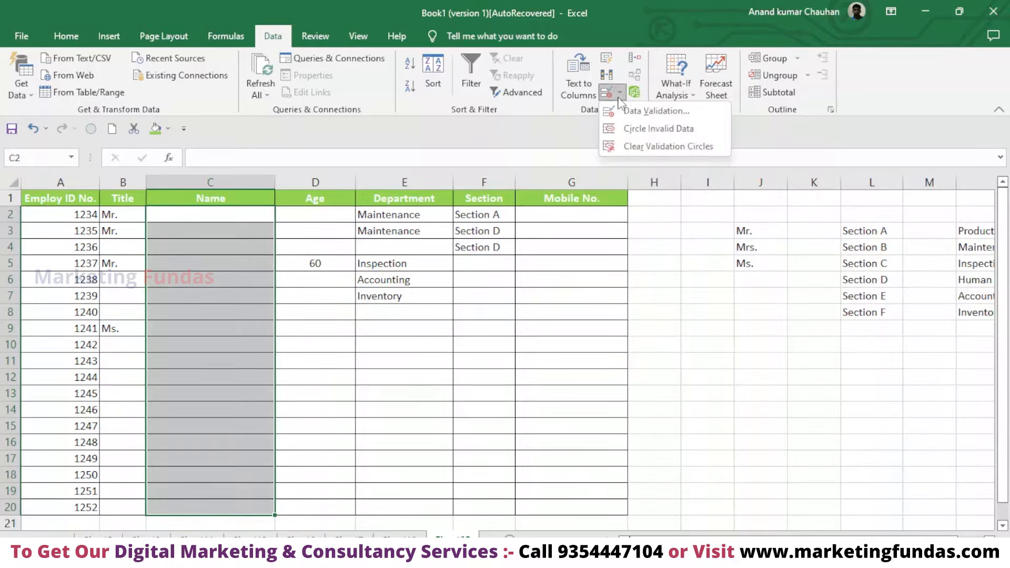
{"action": "left_click", "coordinate": [625, 109]}
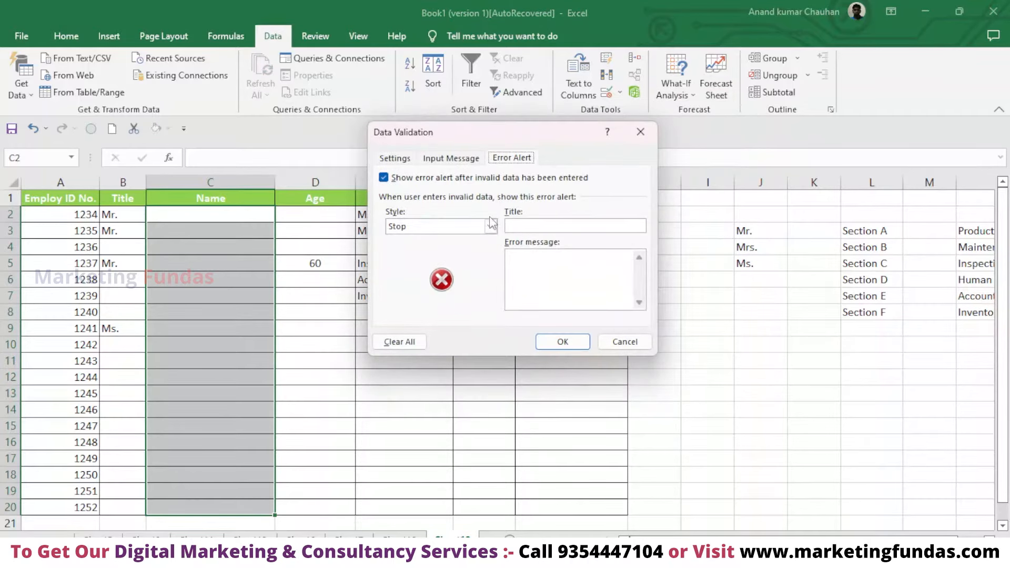
{"action": "left_click", "coordinate": [401, 159]}
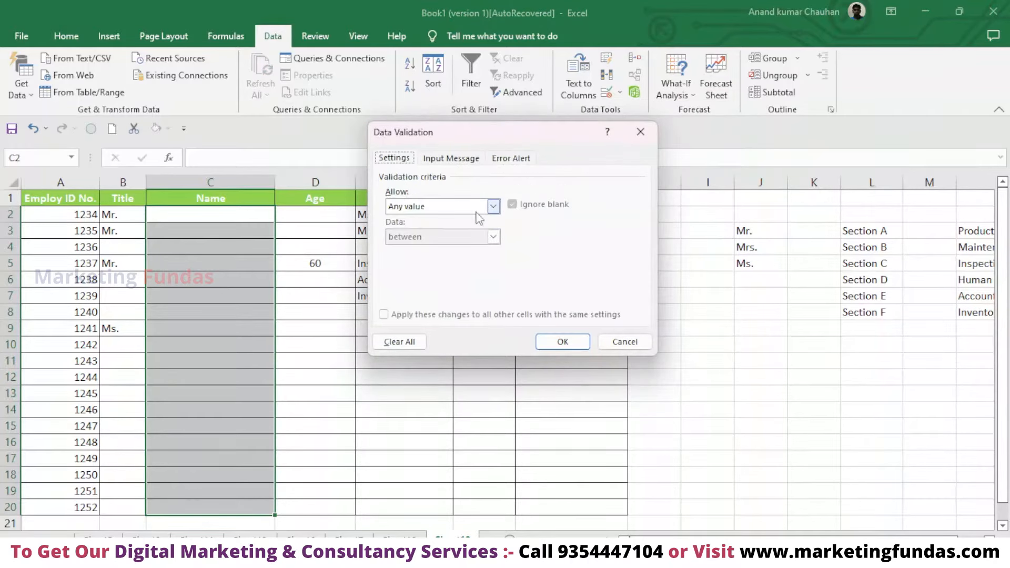
{"action": "left_click", "coordinate": [493, 207]}
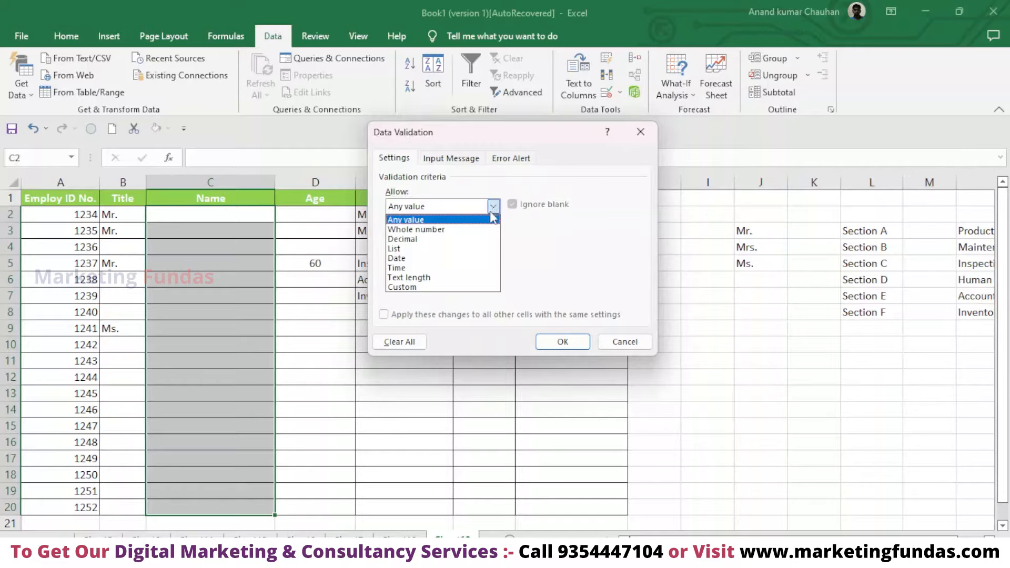
{"action": "left_click", "coordinate": [444, 287]}
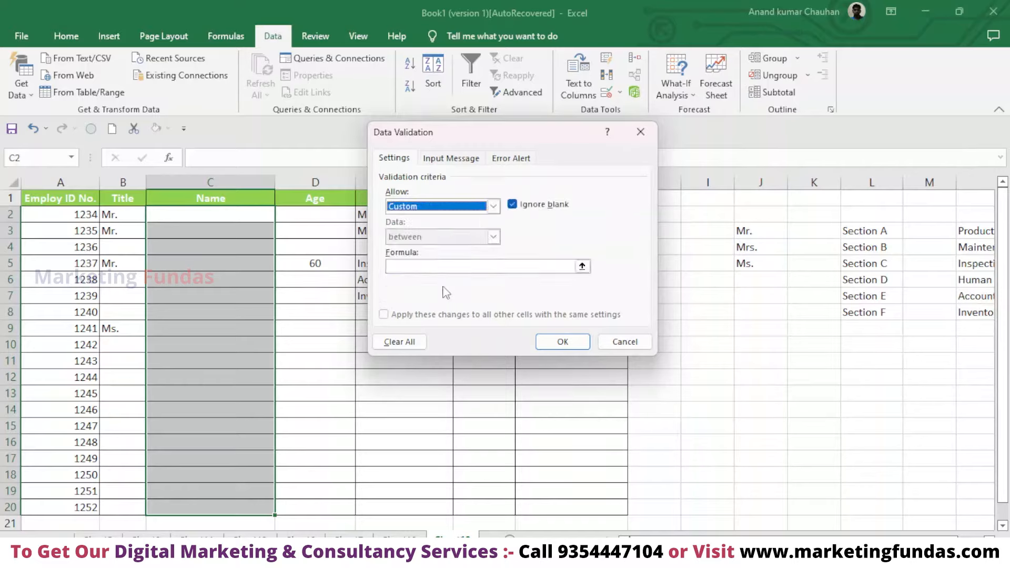
{"action": "left_click", "coordinate": [479, 267]}
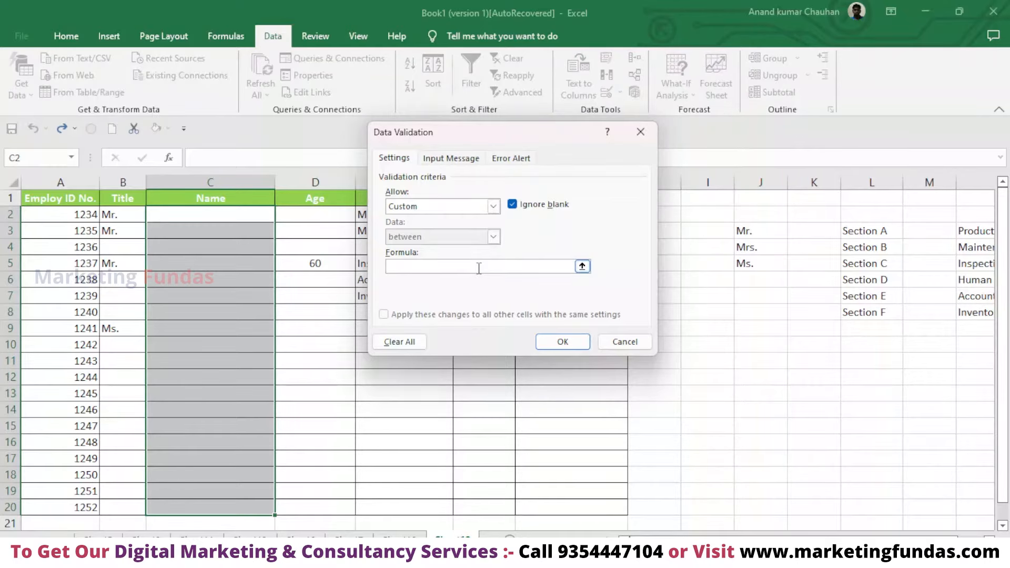
{"action": "type", "text": "=iste"}
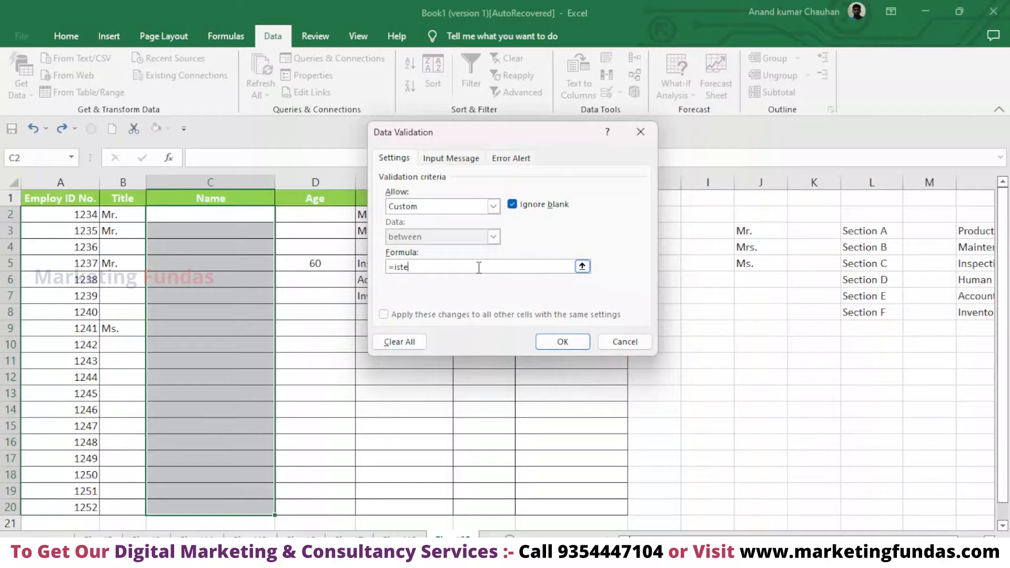